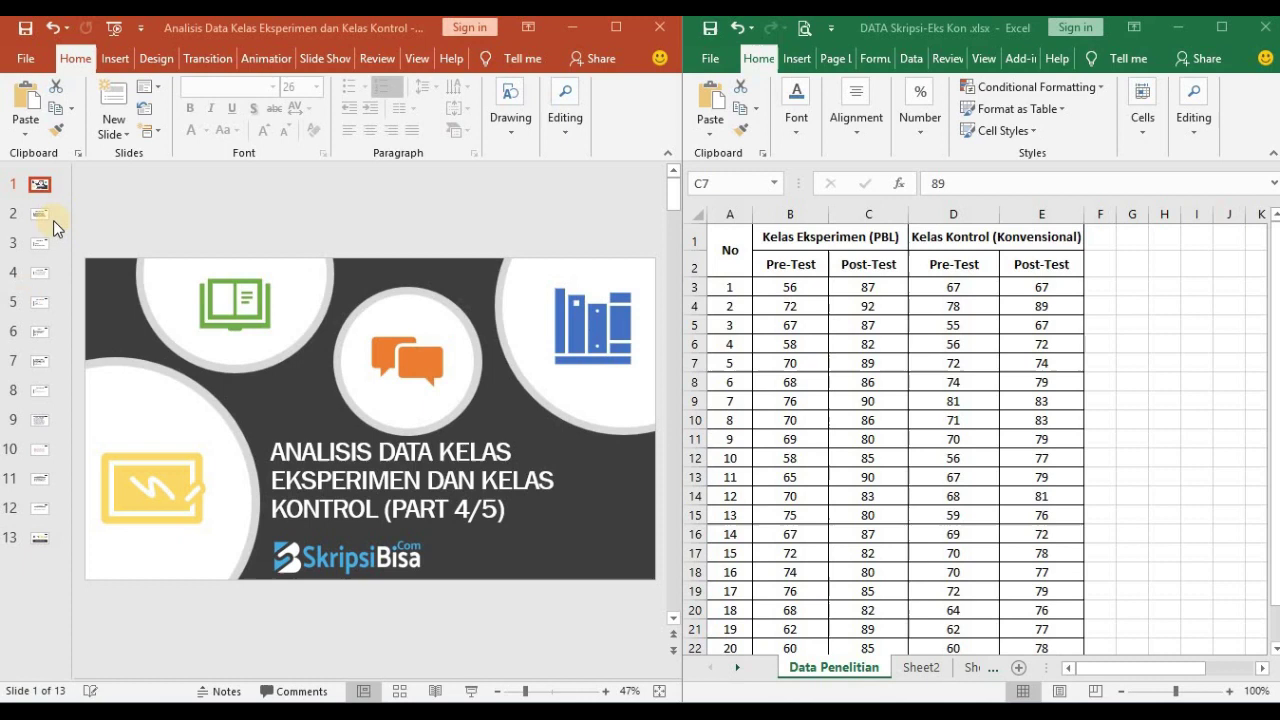
- On the Analisis Data Penelitian slide, recolour the list item "Uji Homogenitas" with a blue theme colour
click(41, 282)
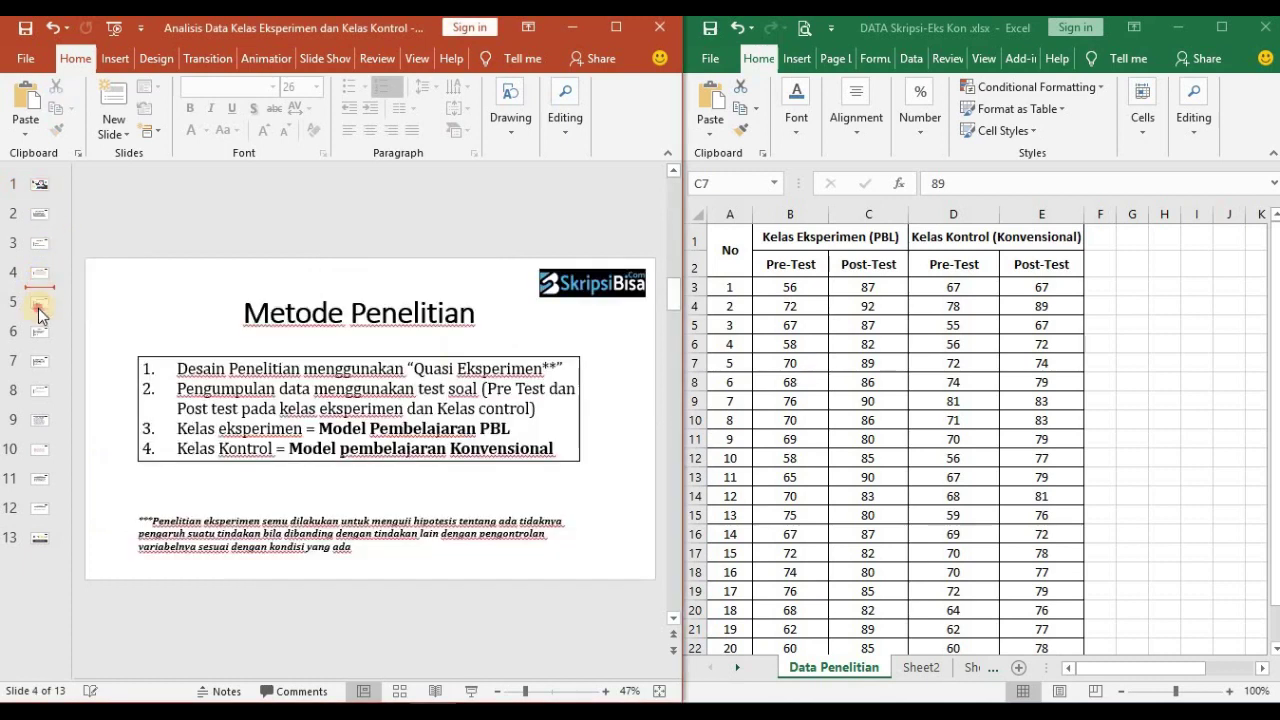
click(41, 305)
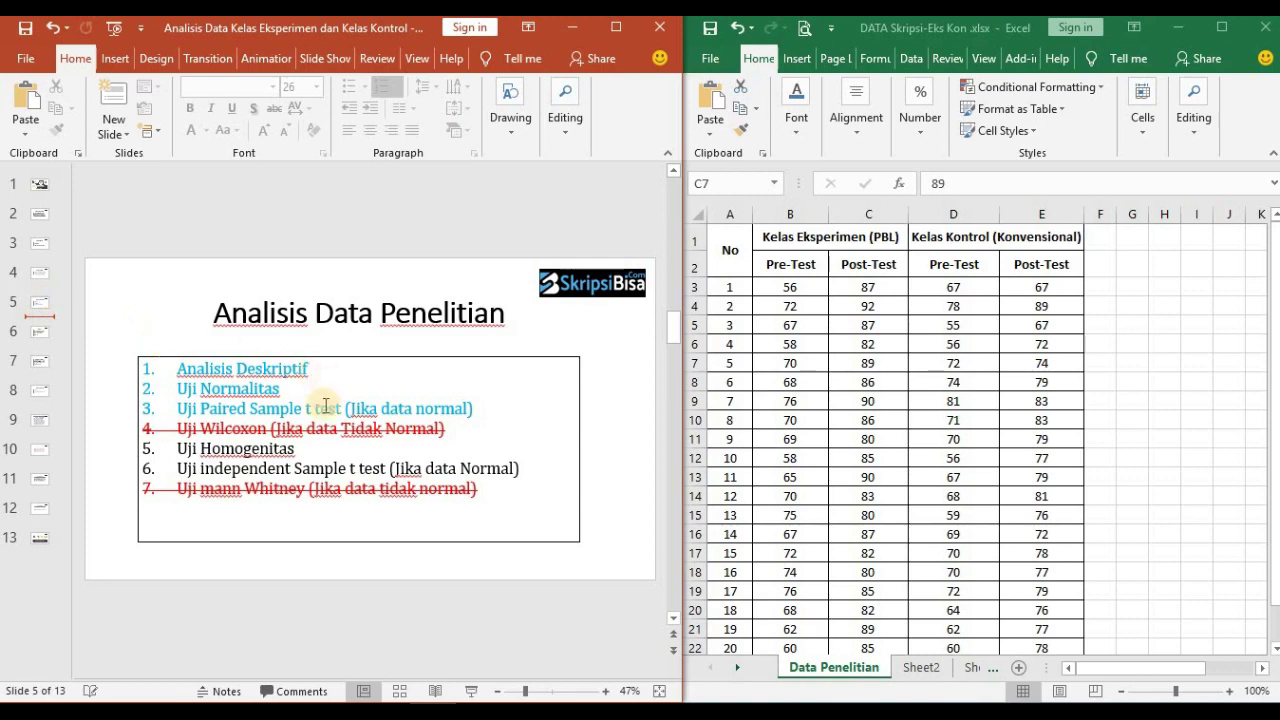
click(302, 449)
drag(302, 449, 176, 449)
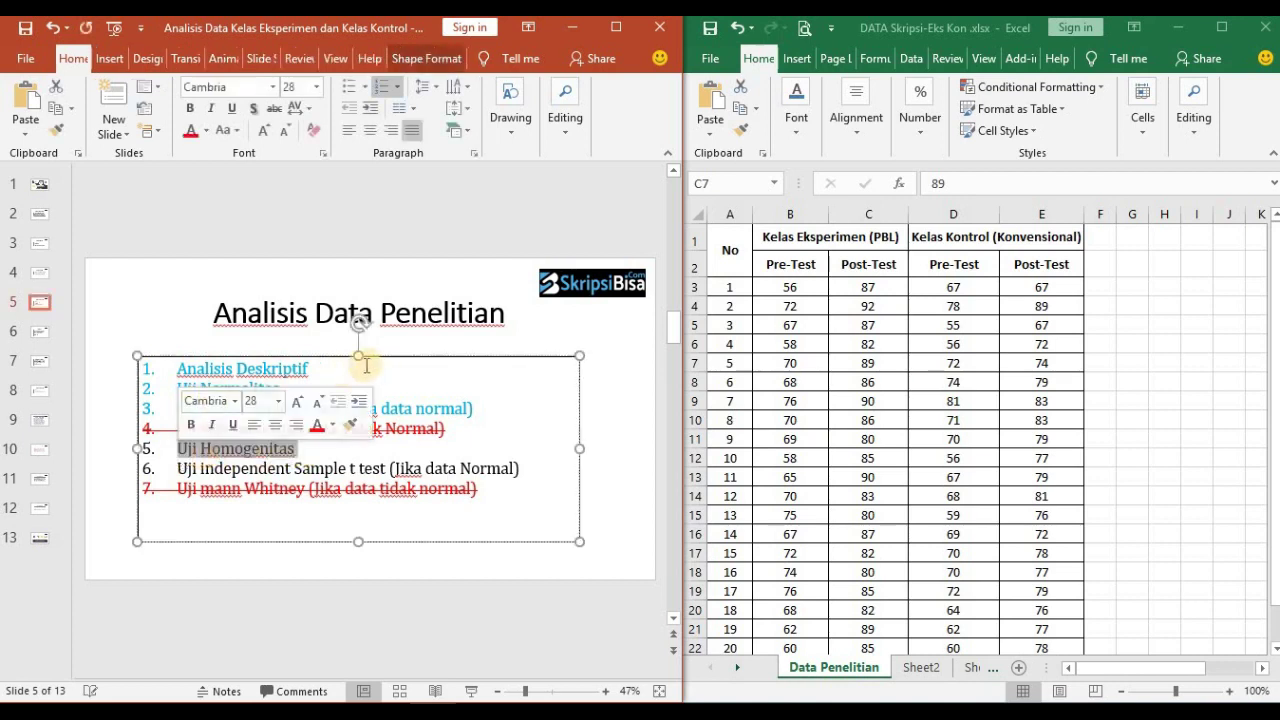
click(336, 368)
click(281, 389)
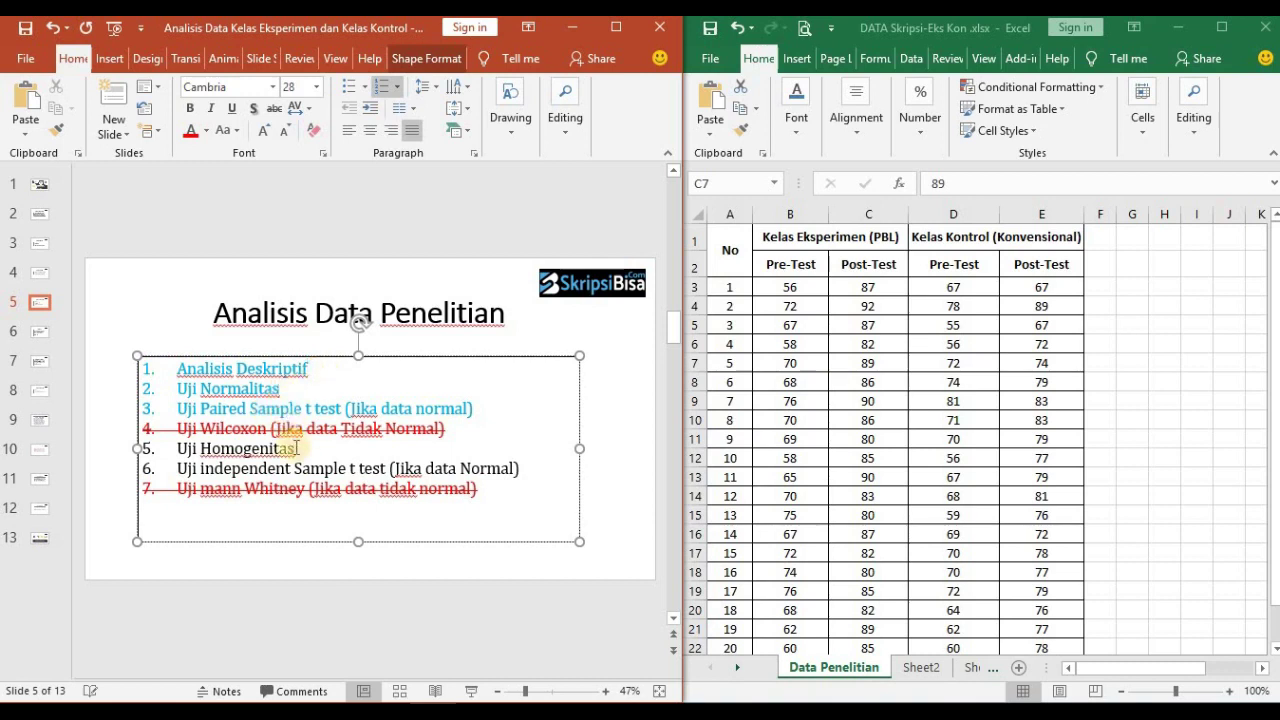
drag(300, 448, 178, 449)
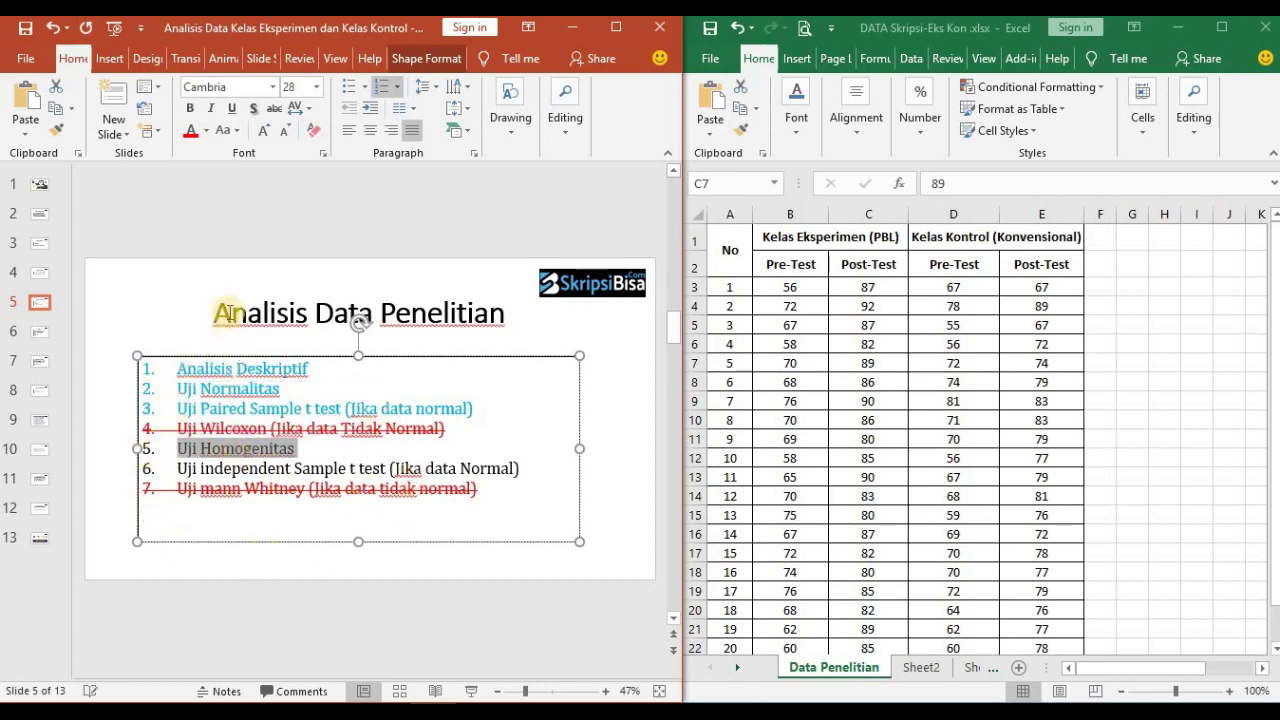
click(207, 131)
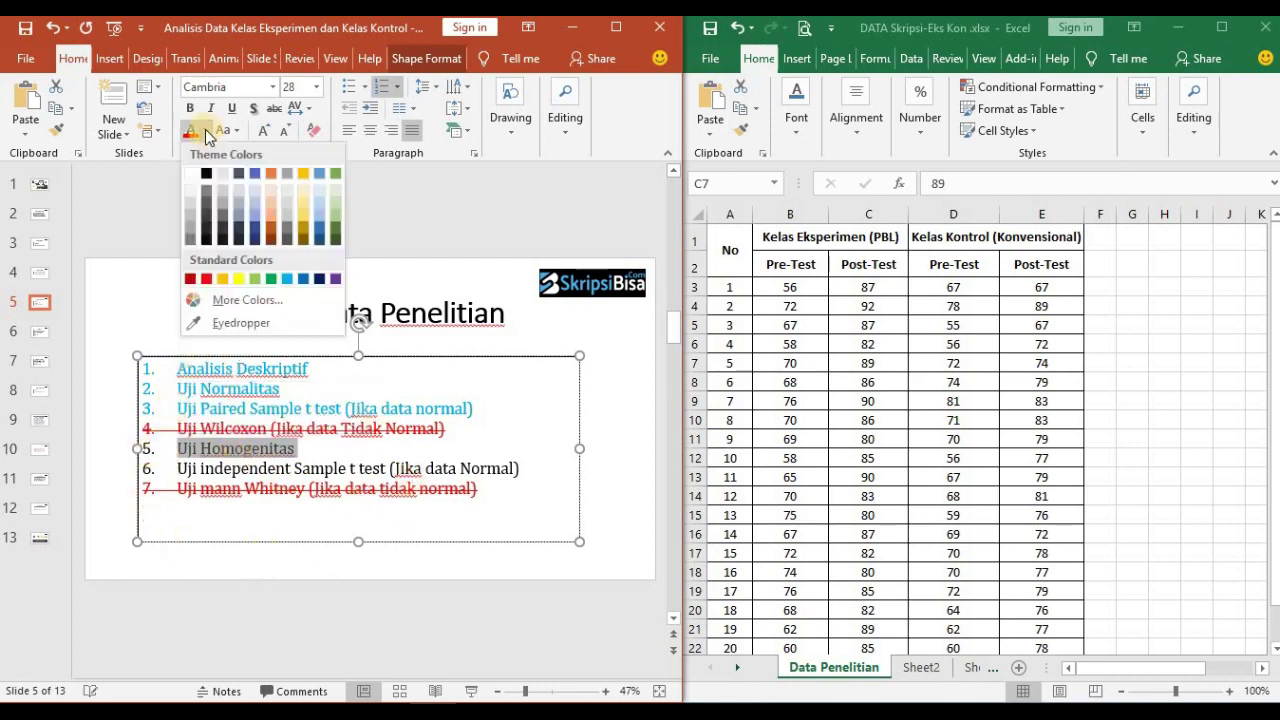
click(256, 175)
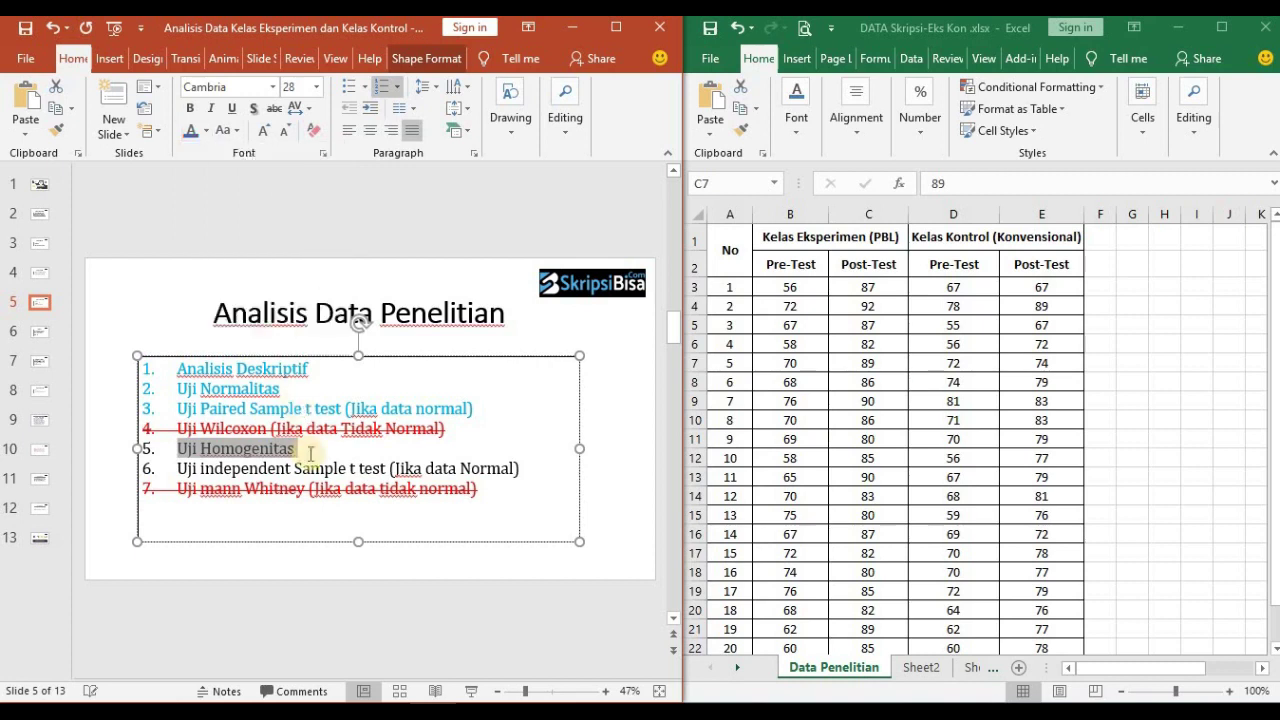
click(313, 464)
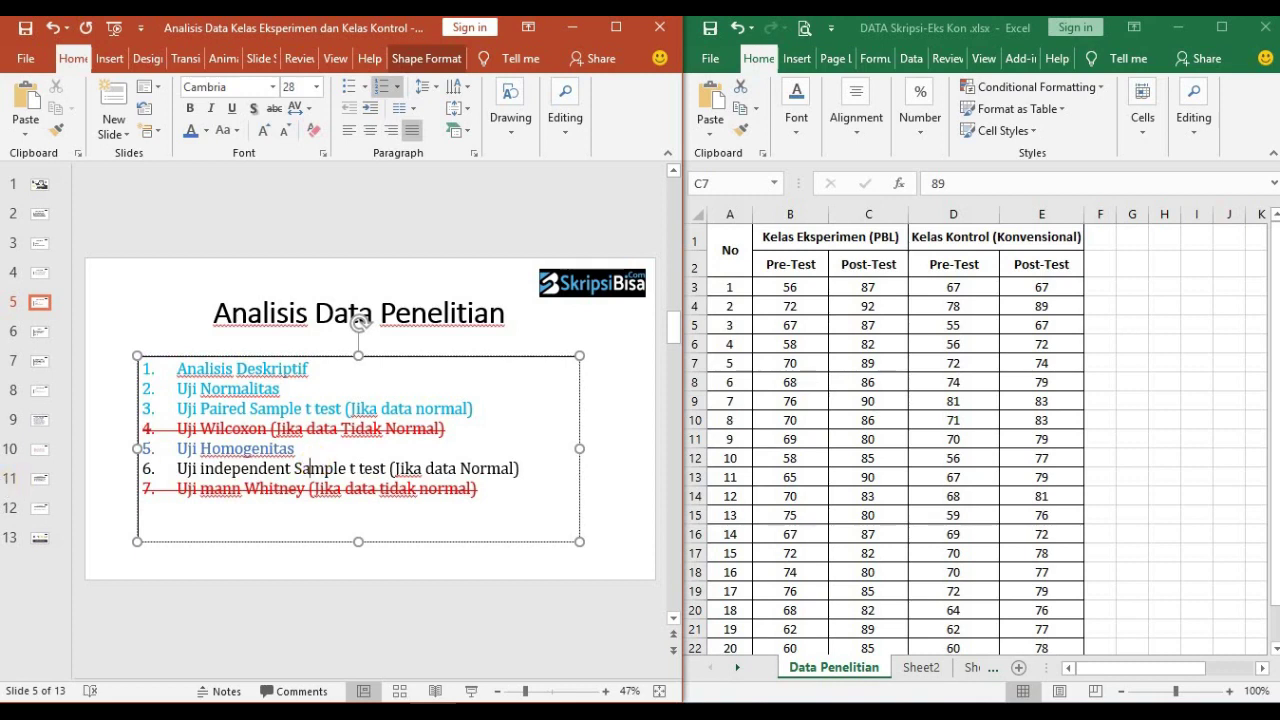
- Show the Uji Homogenitas slide and fill the experimental class's Post-Test column, C2:C24, with yellow in the Excel worksheet
click(46, 478)
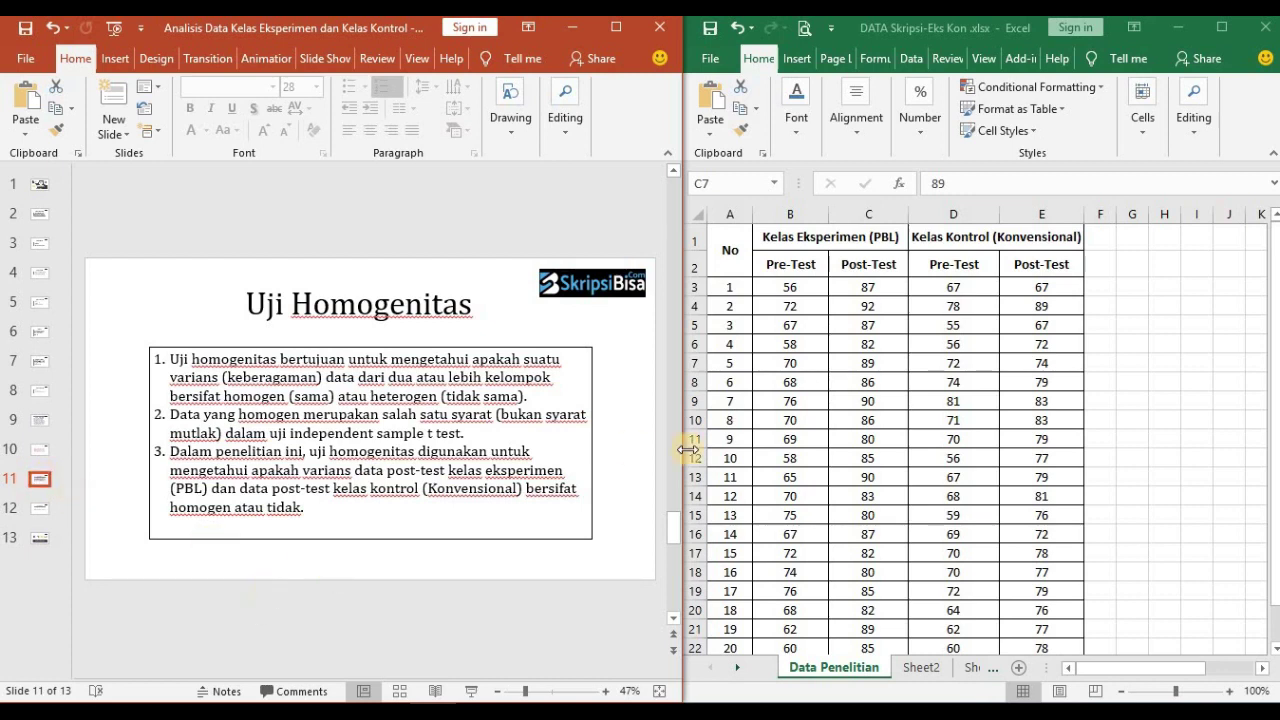
drag(865, 266, 871, 614)
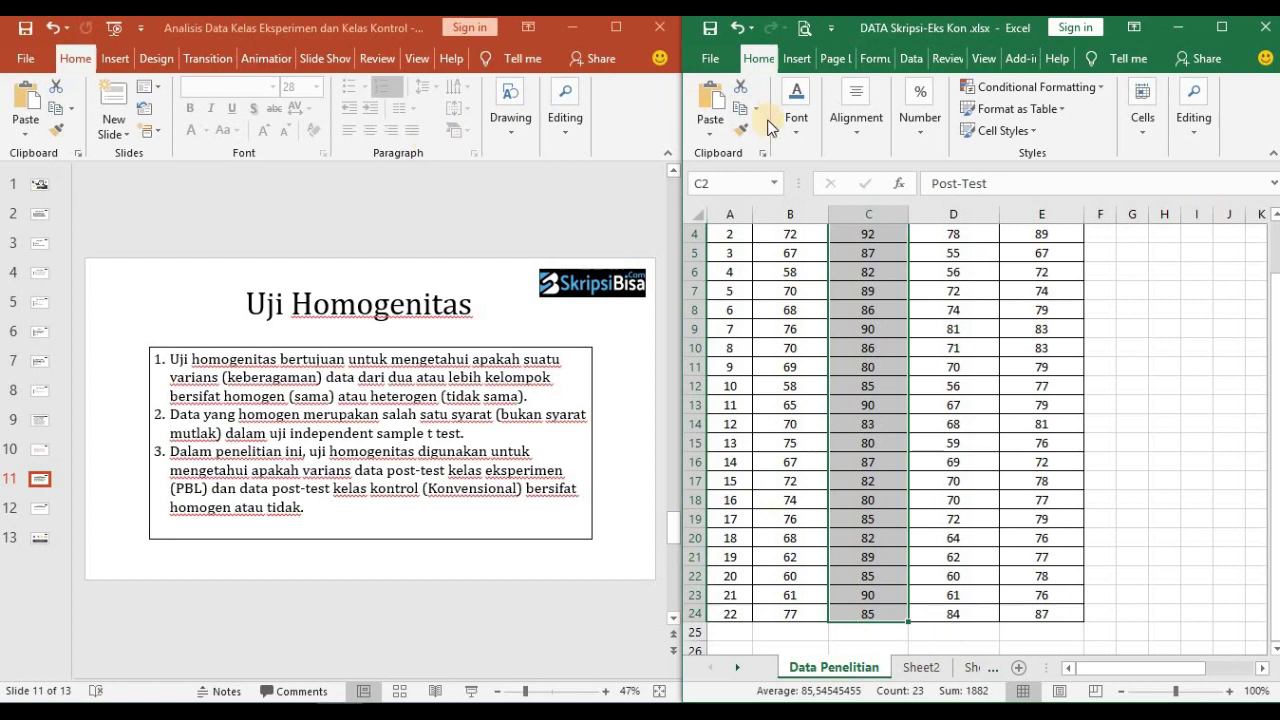
click(798, 130)
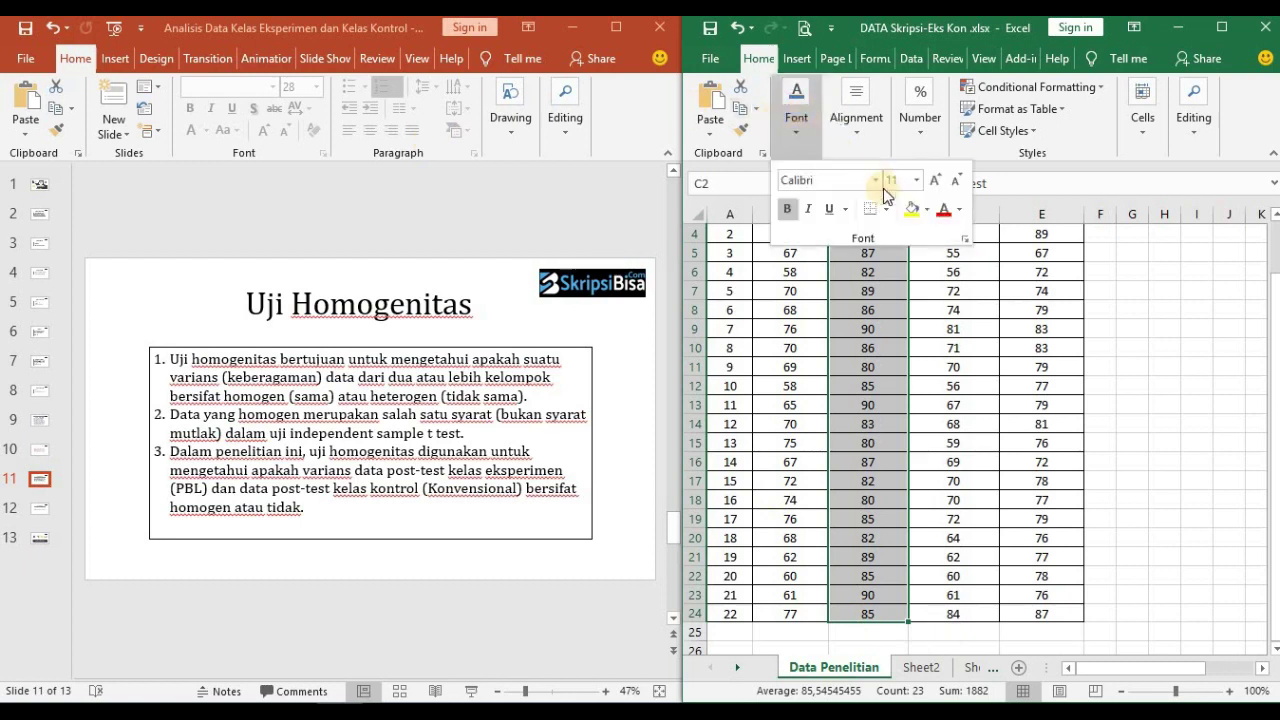
click(916, 209)
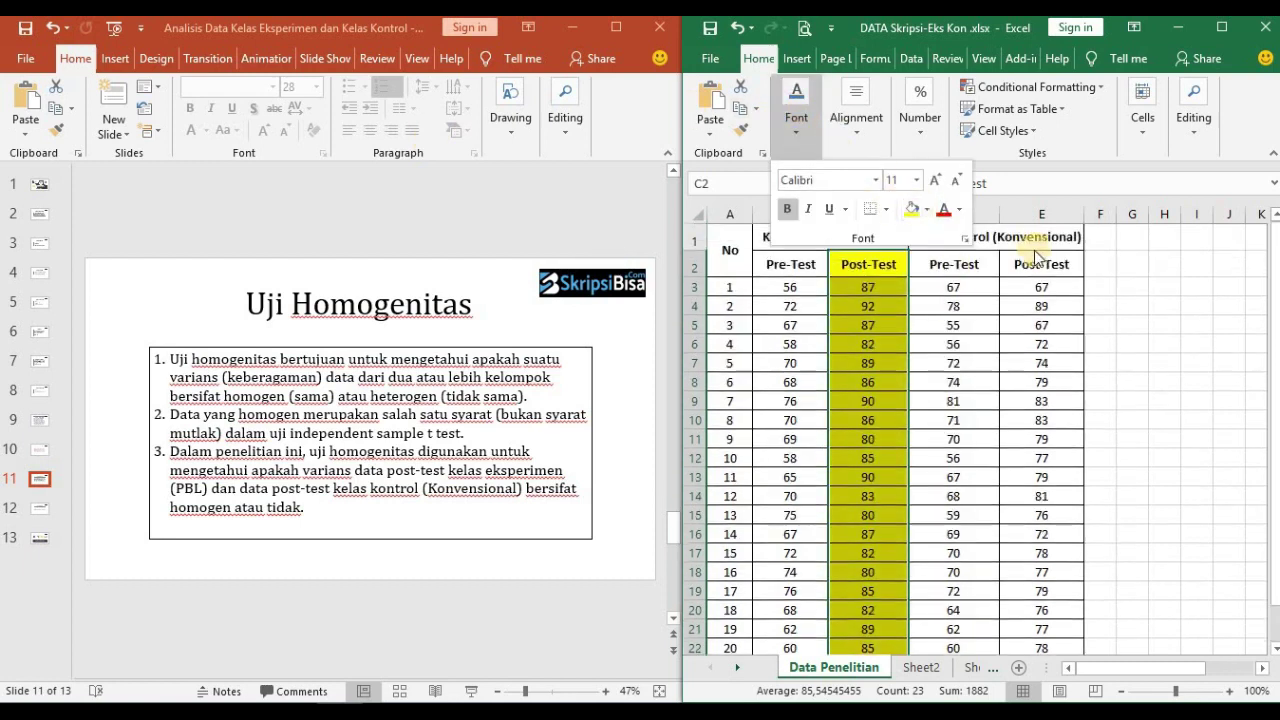
- Fill the control class's Post-Test column, E2:E24, with yellow
drag(1040, 259, 1052, 618)
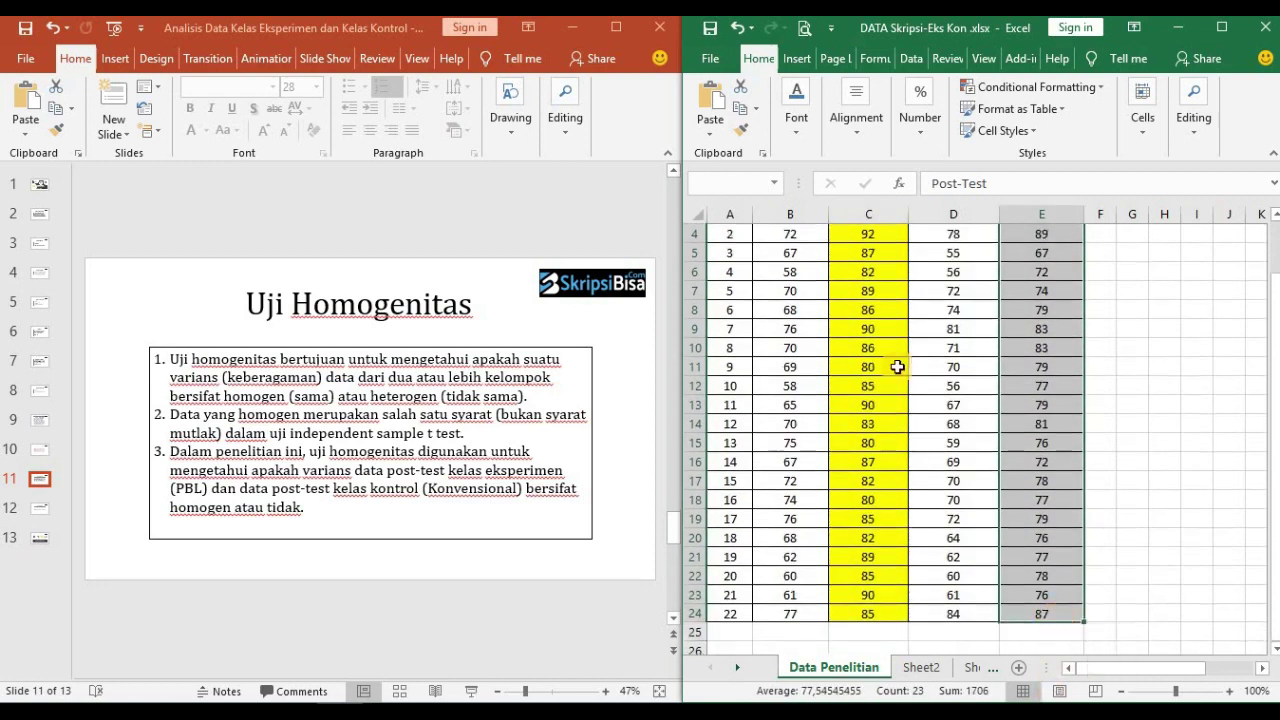
click(798, 142)
click(912, 209)
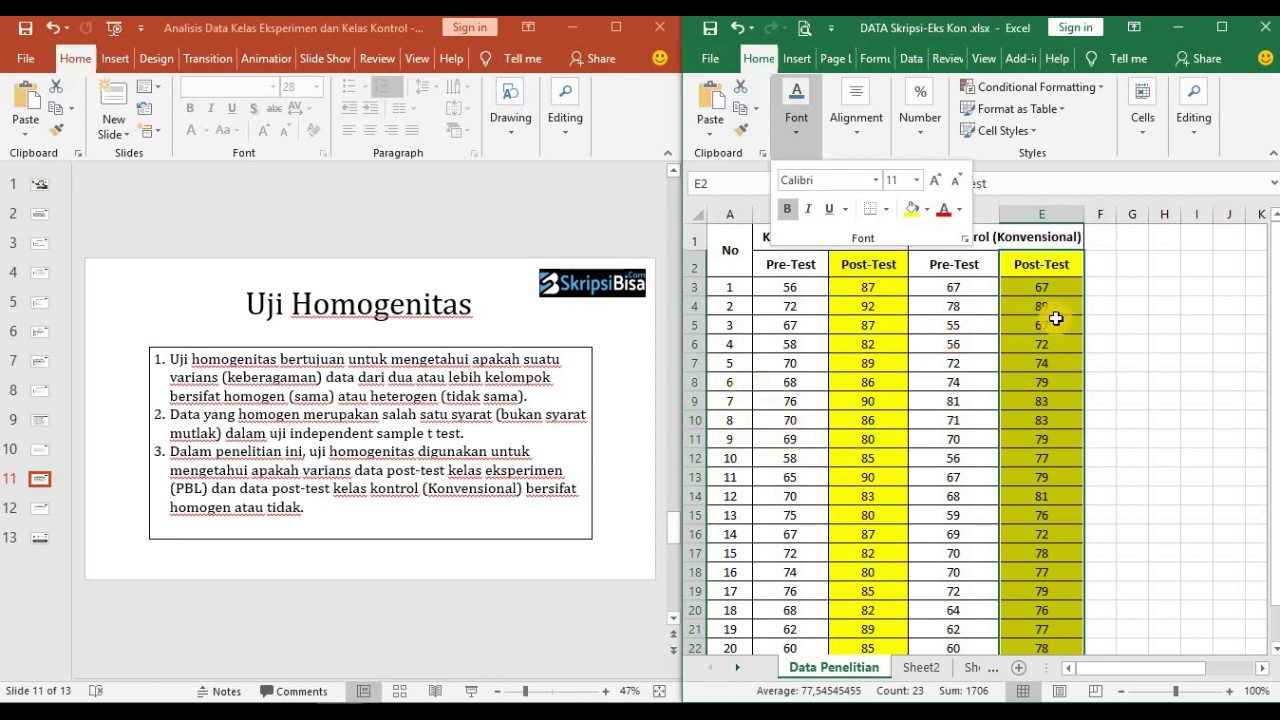
click(1108, 306)
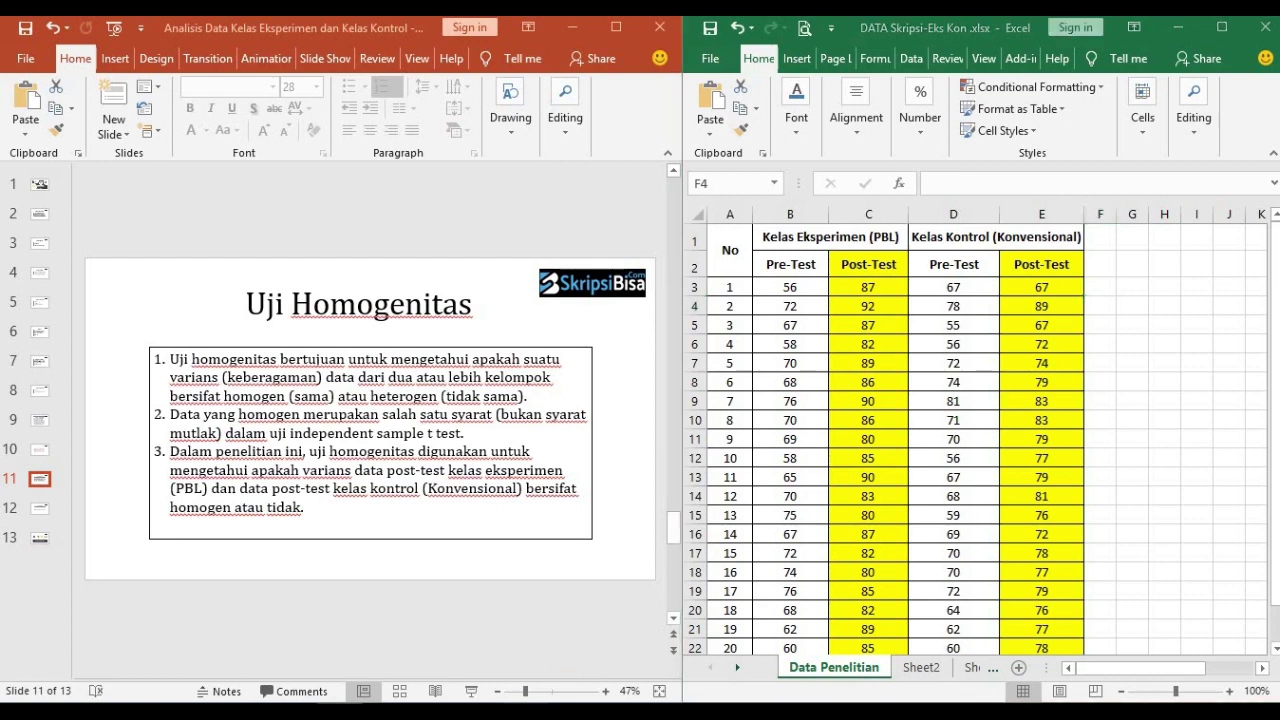
- Switch to the SPSS Data Editor and widen its window to meet the Excel window
key(alt+Tab)
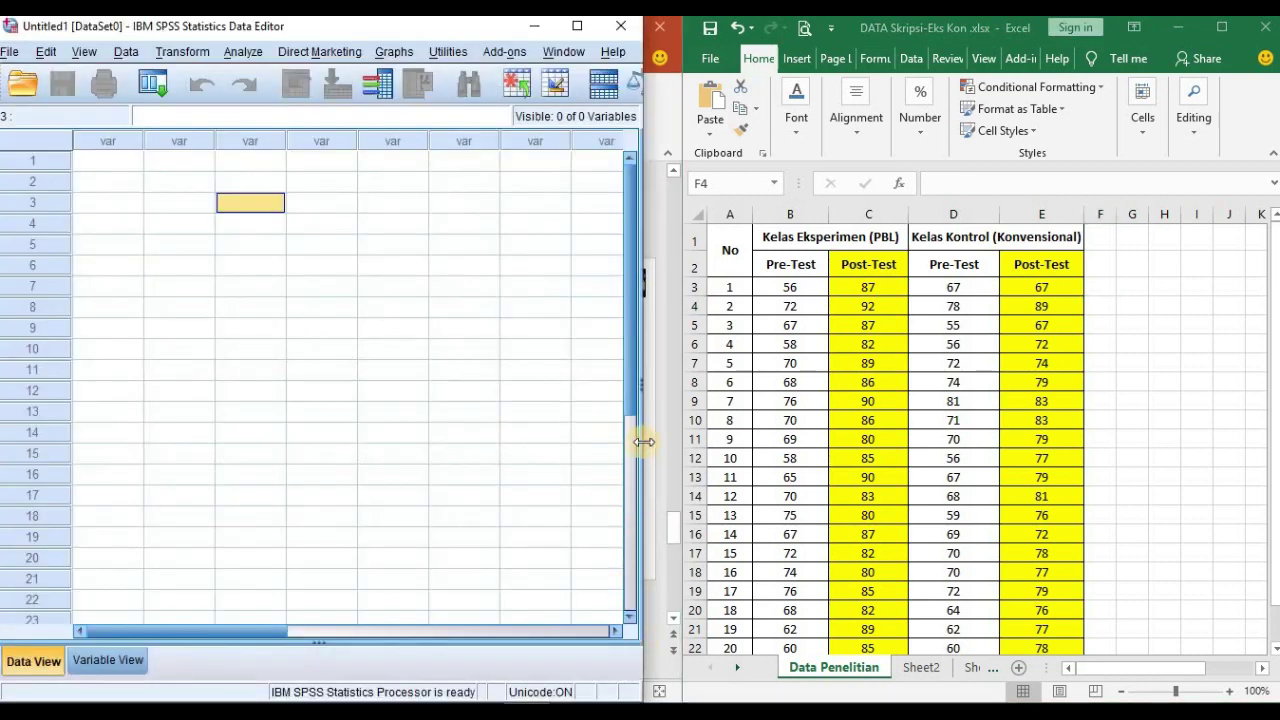
drag(648, 441, 680, 442)
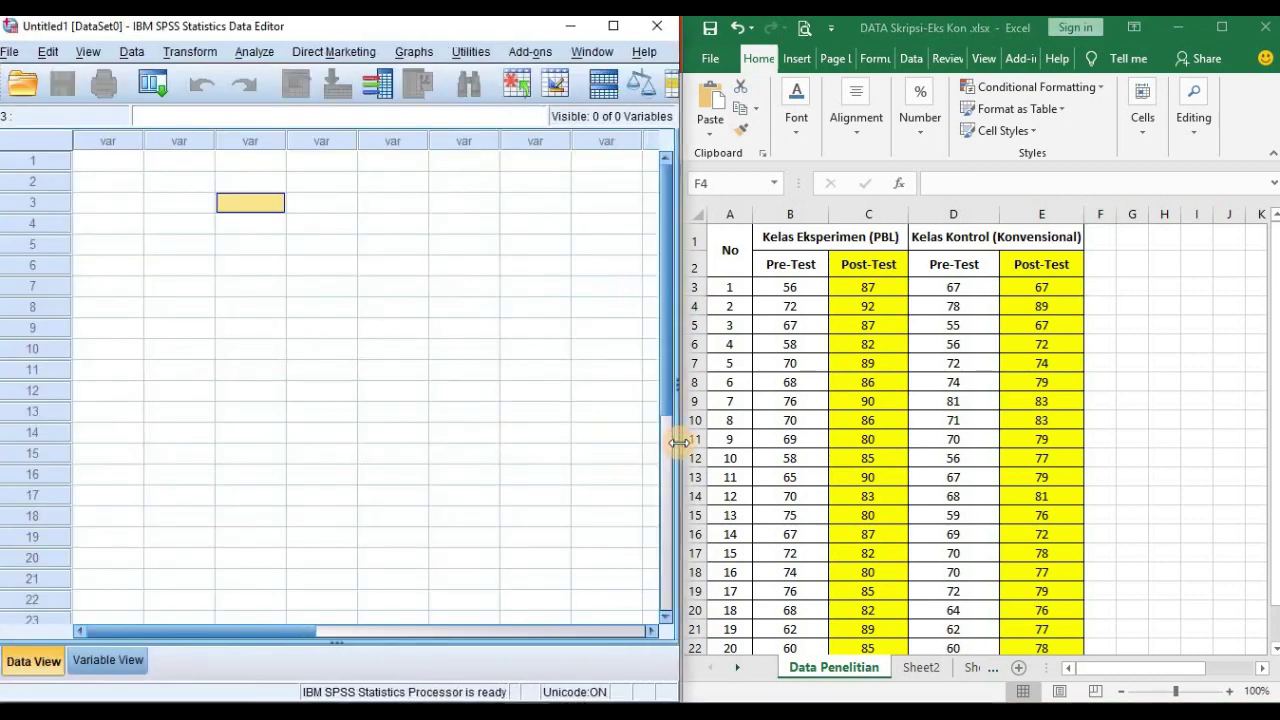
click(395, 372)
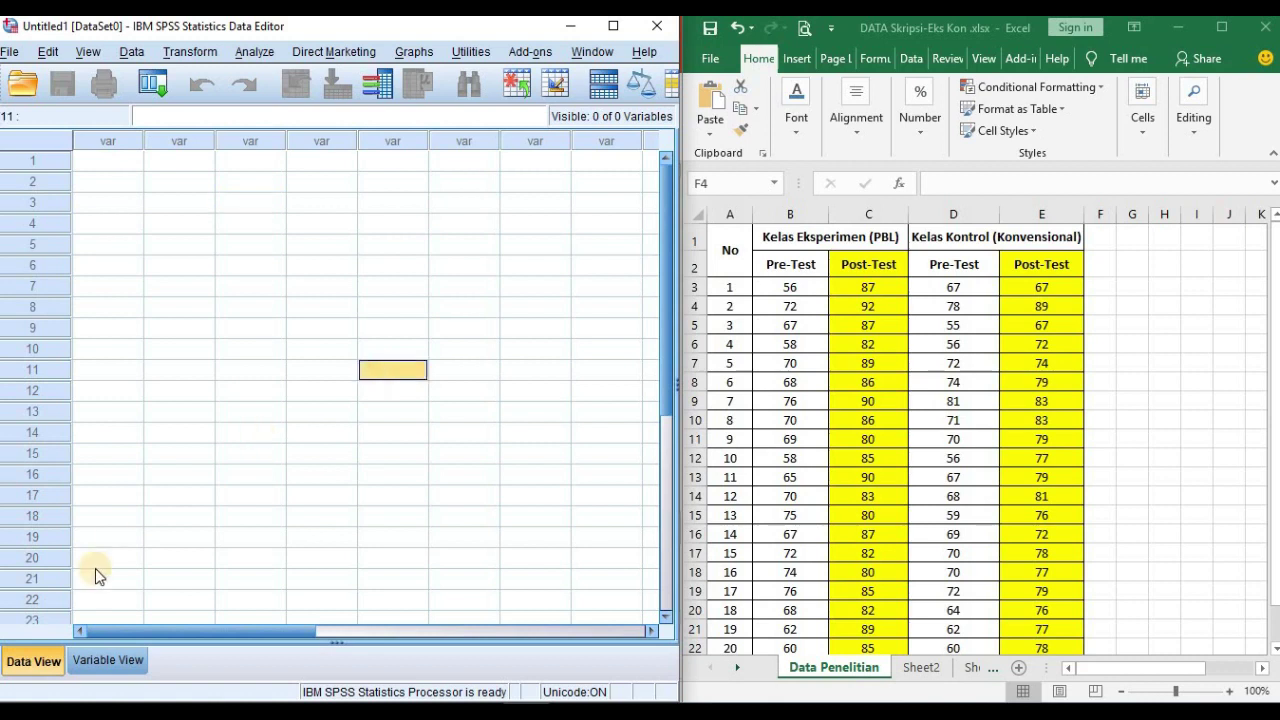
- Define two variables named Hasil and Kelas in the SPSS Variable View, keeping the numeric type
click(110, 661)
click(121, 139)
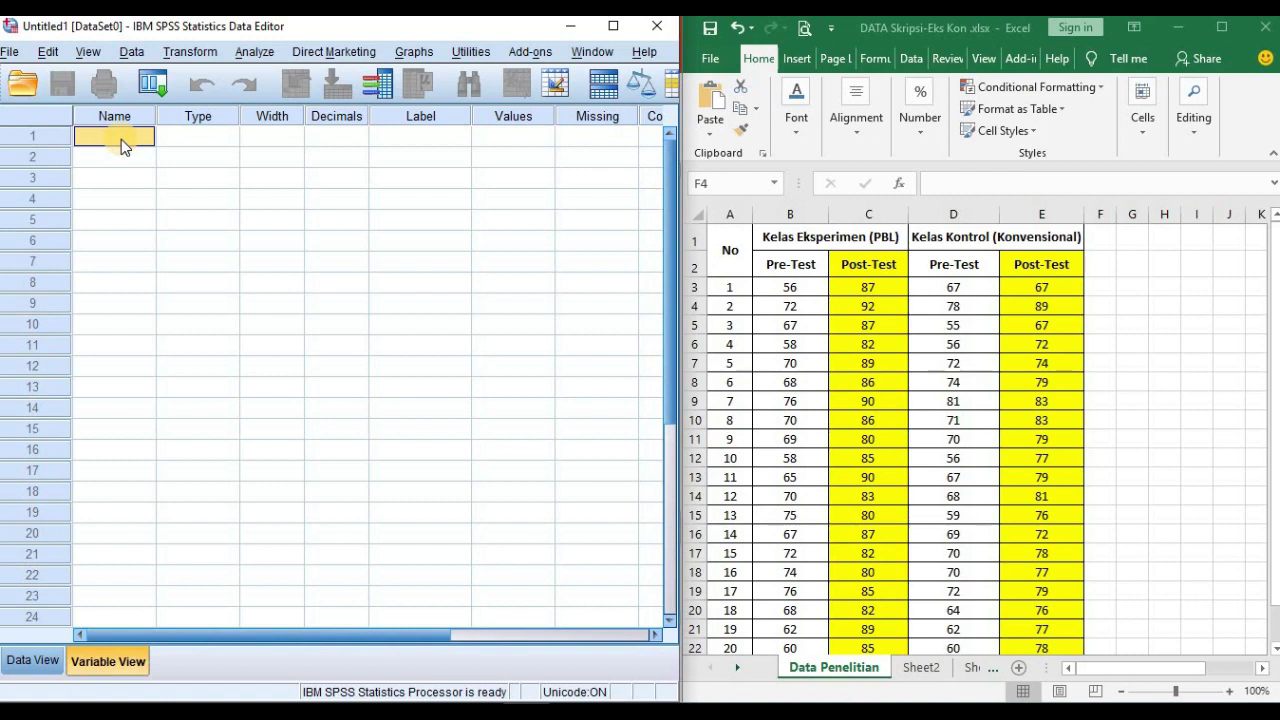
text(Hasil)
key(Tab)
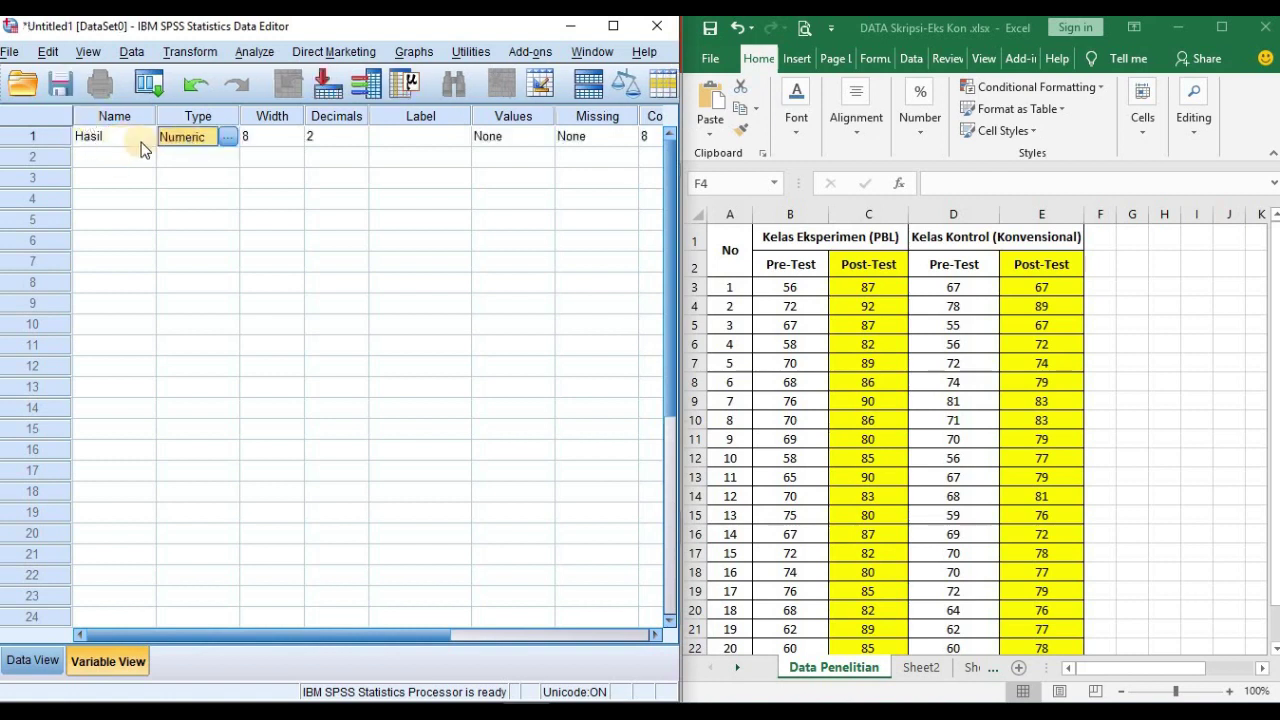
click(111, 160)
text(Kelas)
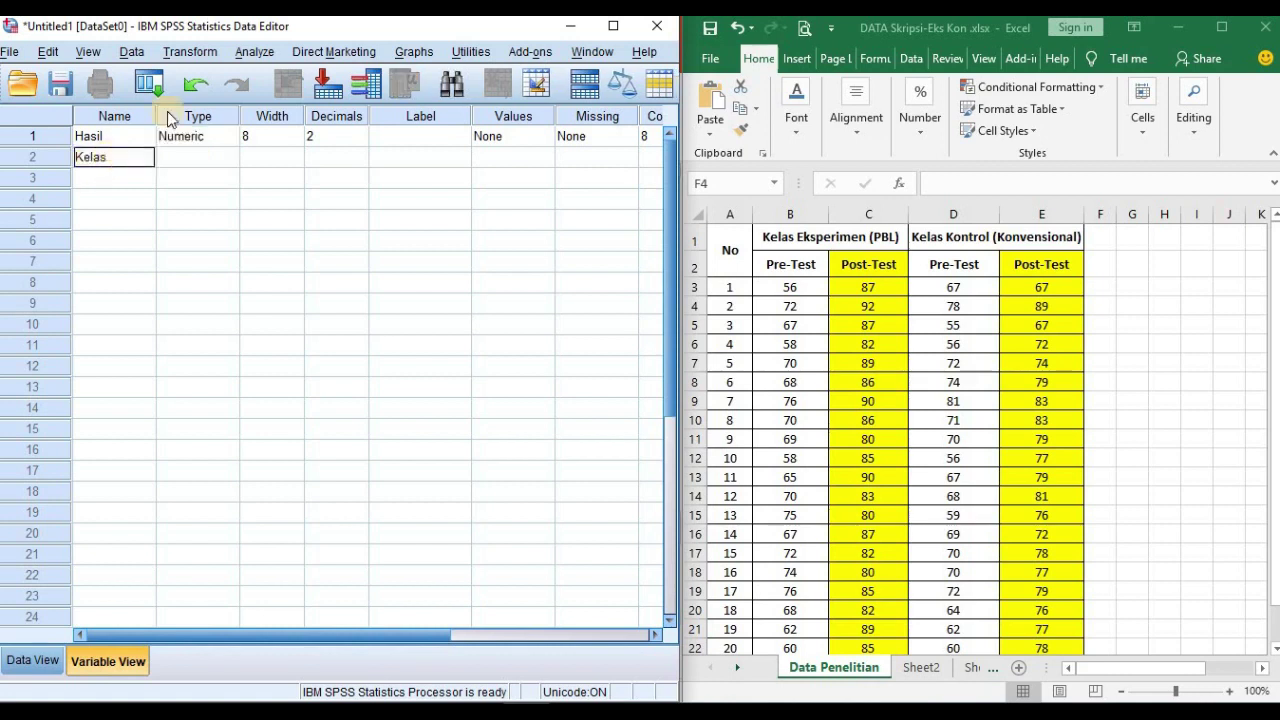
click(226, 161)
click(231, 157)
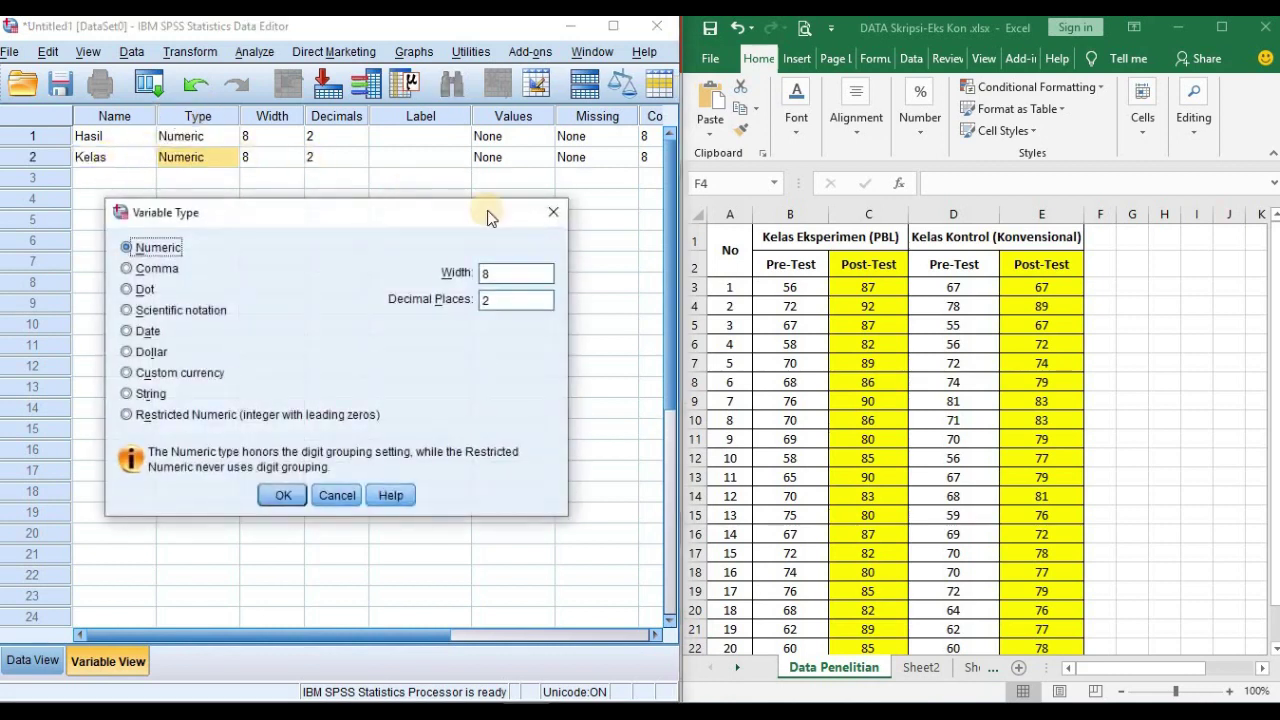
click(553, 214)
click(119, 136)
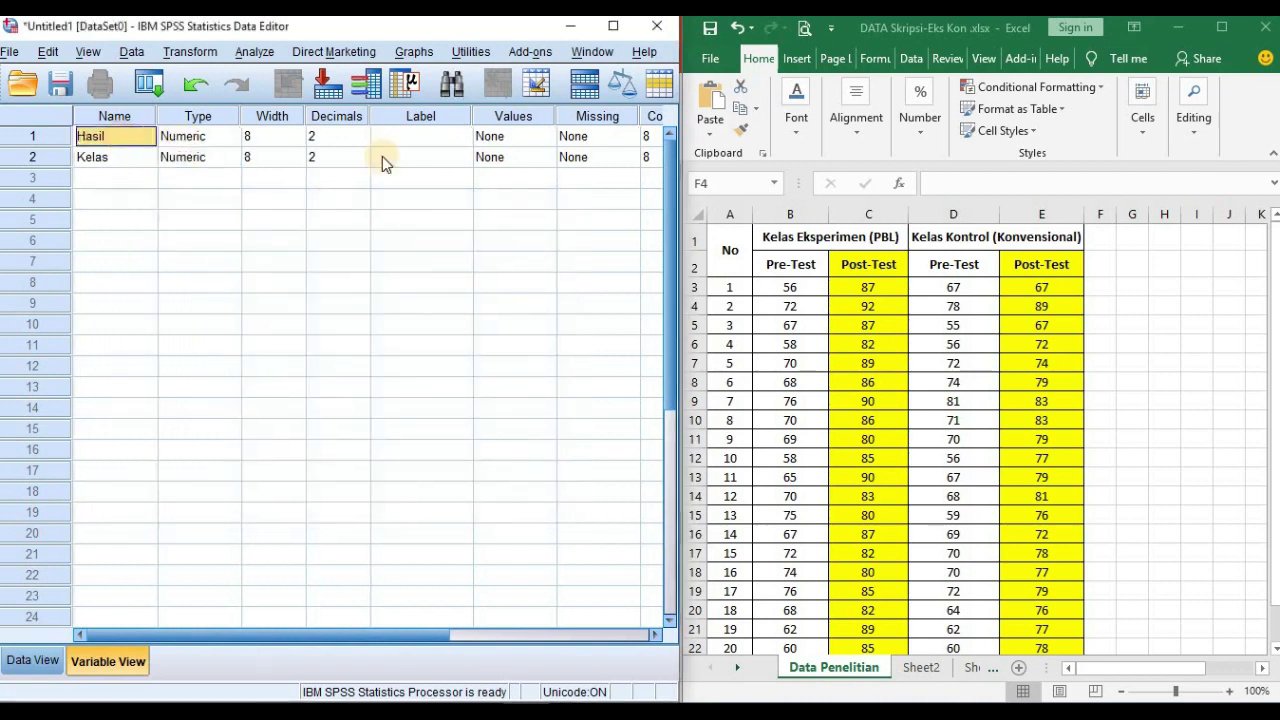
- In the Excel worksheet, enter 1 in G3 and fill it down to G24 as the group code
click(1129, 670)
drag(1124, 677, 1100, 590)
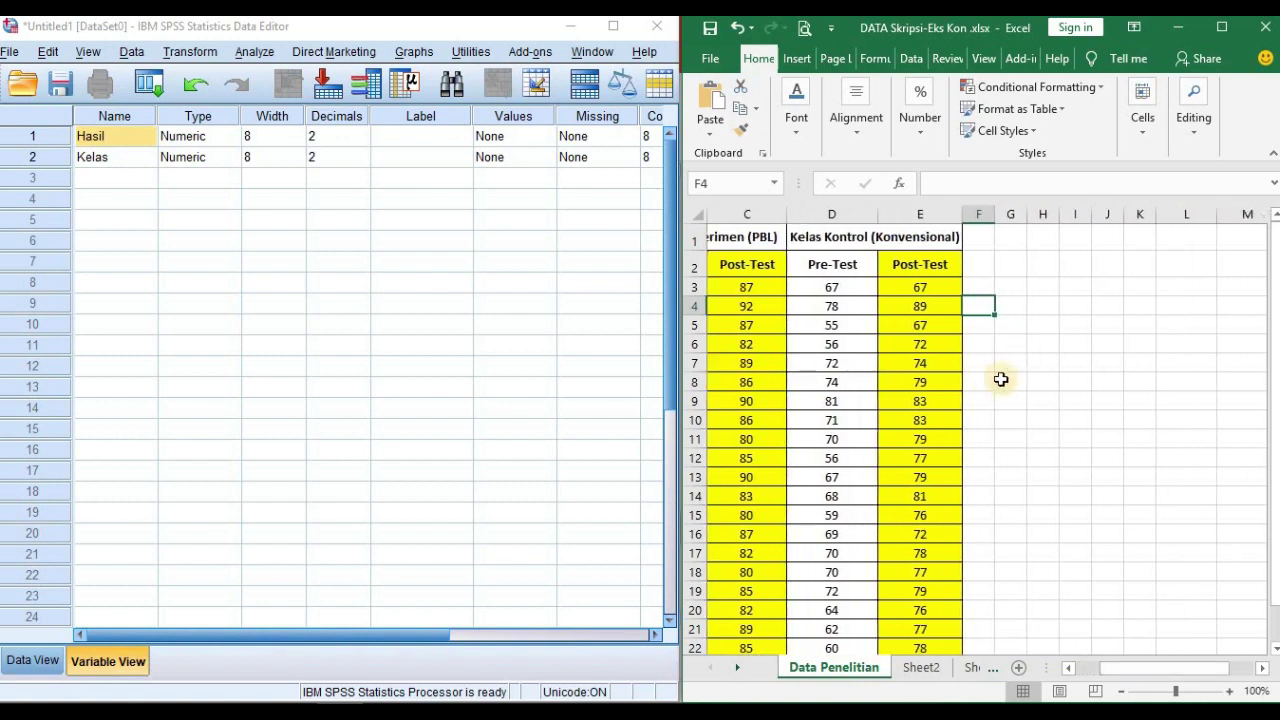
click(1070, 359)
click(1014, 289)
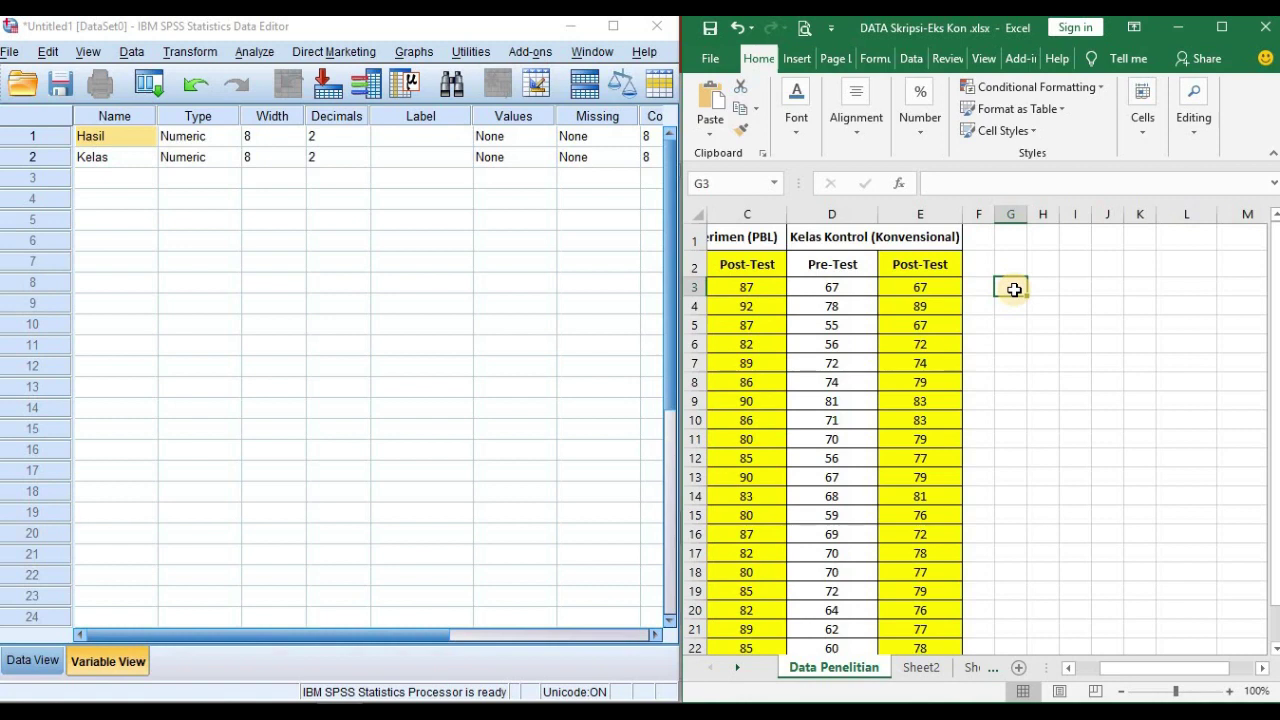
key(Return)
click(1014, 289)
drag(1030, 300, 1010, 618)
scroll(1088, 442, up, 1)
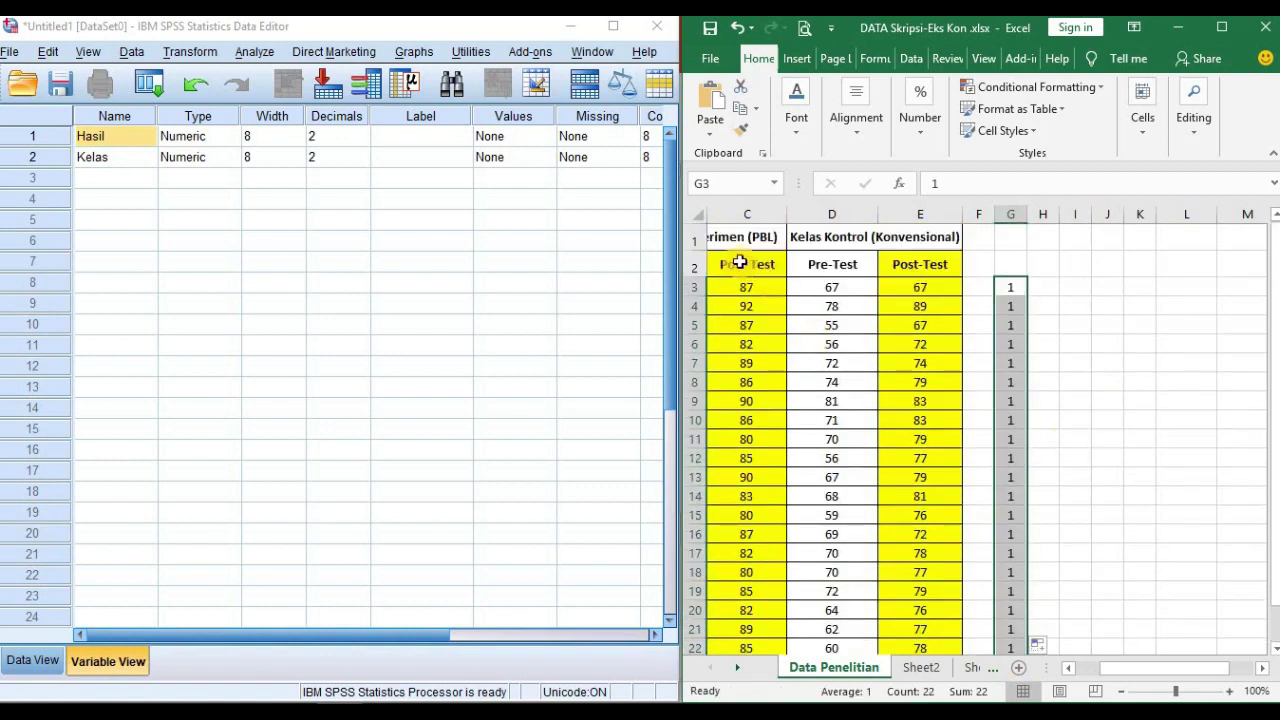
- Enter 2 in H3 and fill it down to H24 as the second group code
click(1042, 289)
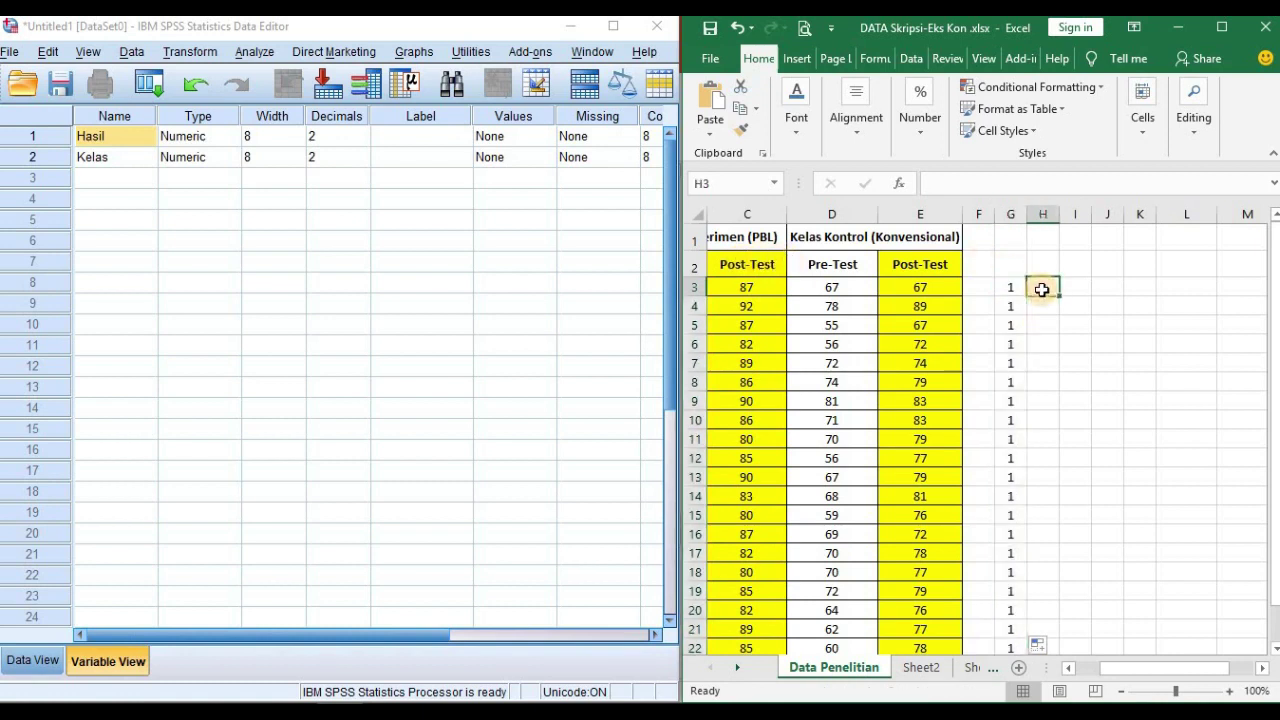
key(Return)
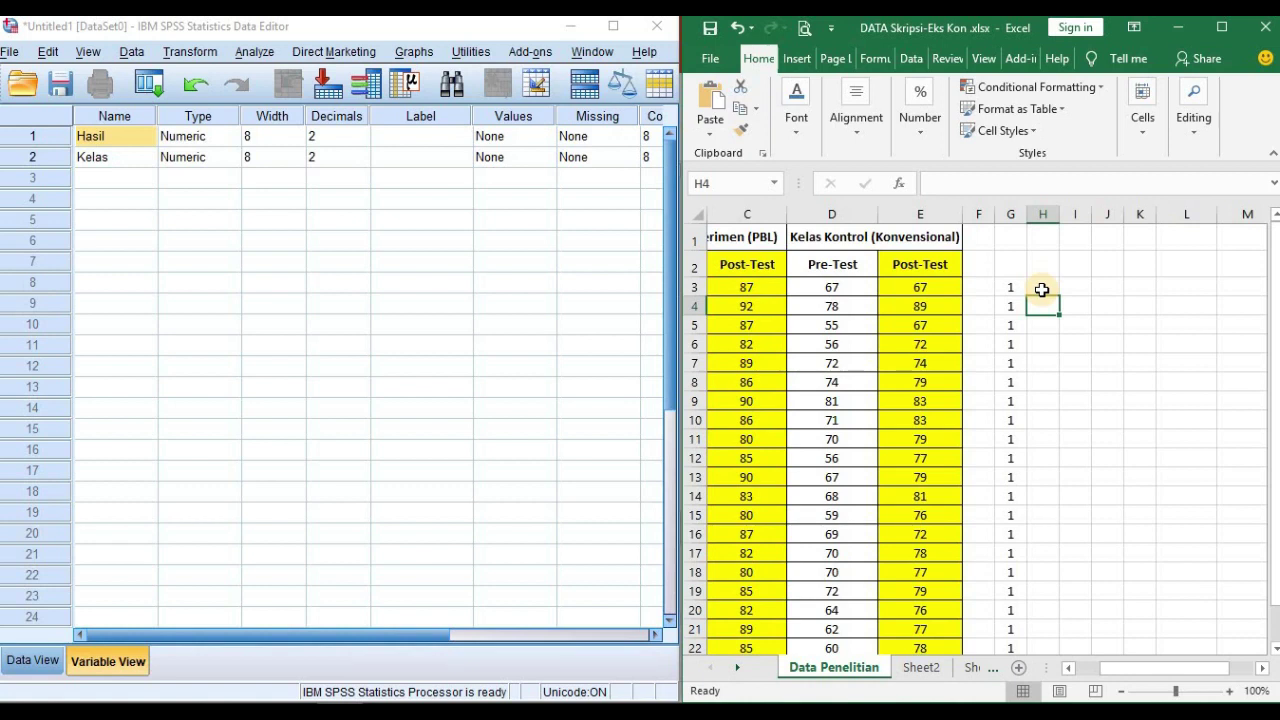
click(1042, 289)
drag(1062, 296, 1028, 617)
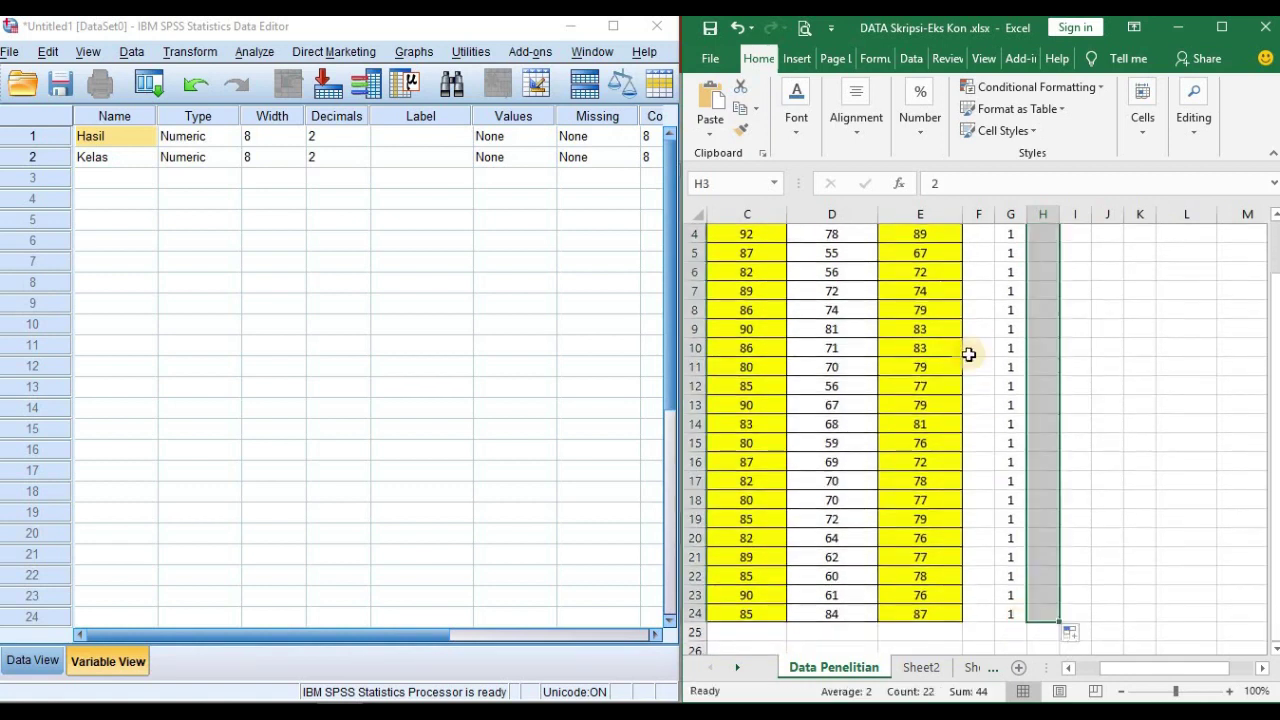
scroll(968, 354, up, 1)
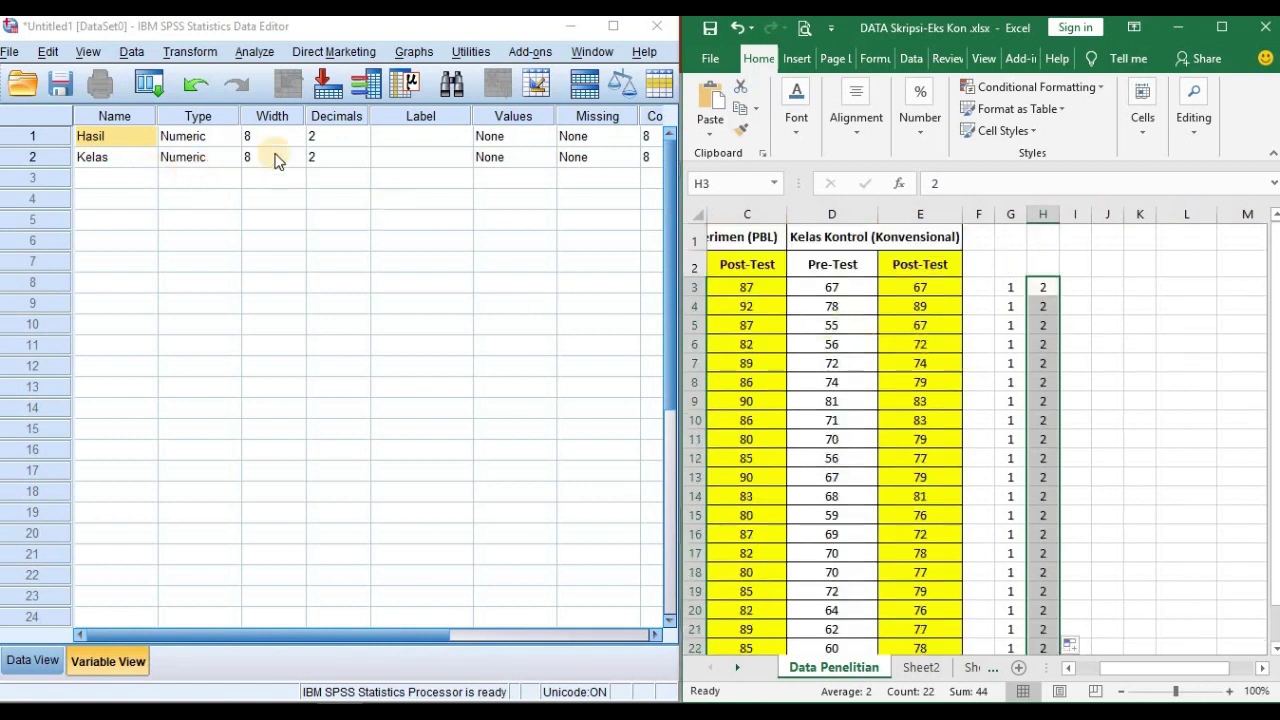
- Set the decimals of both SPSS variables, Hasil and Kelas, to 0
click(365, 139)
click(364, 143)
click(364, 143)
click(355, 158)
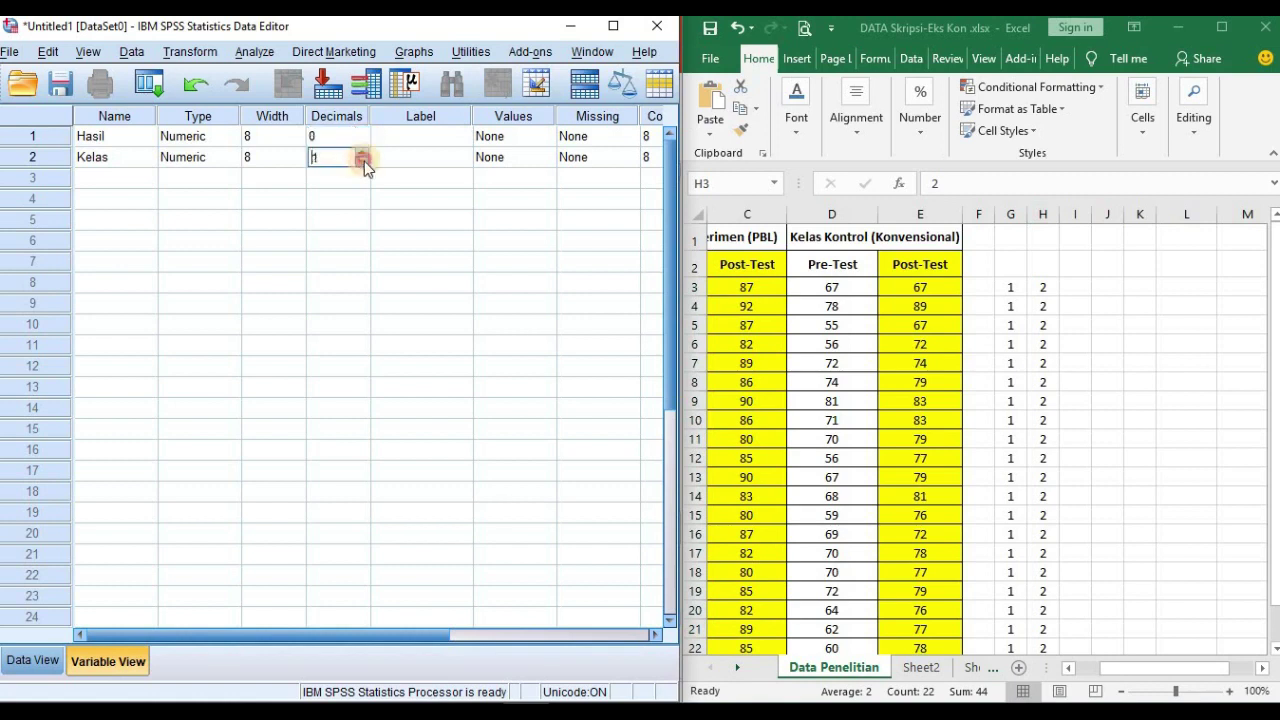
- Label the Hasil variable "Post Test"
click(417, 135)
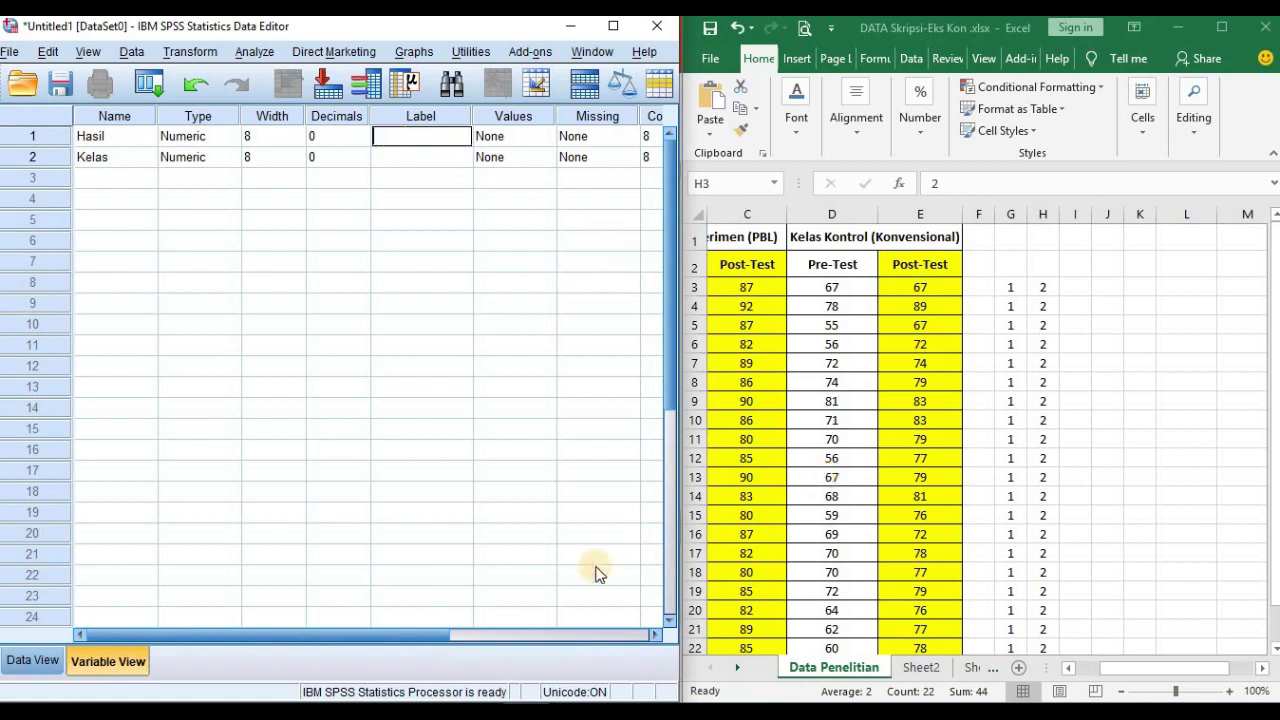
click(521, 637)
drag(521, 637, 248, 648)
click(446, 160)
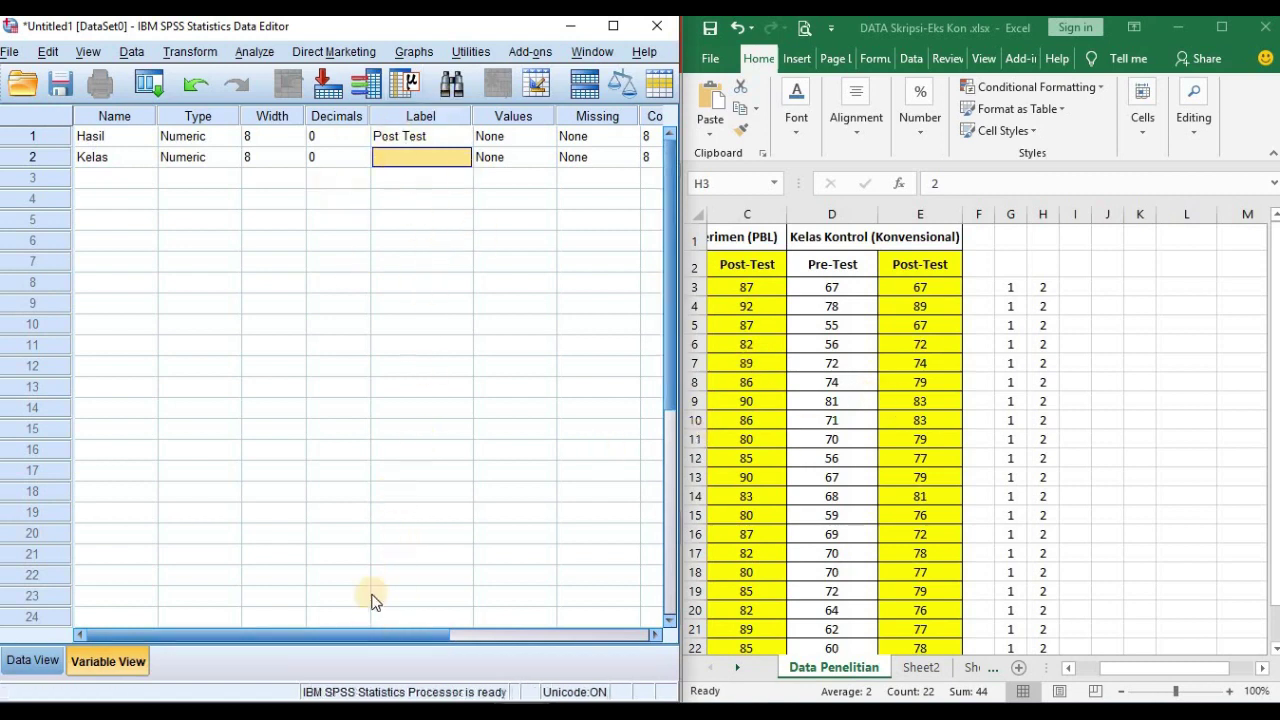
- Add a value label to the Kelas variable: 1 = "Post-Test Kelas Eksperimen (PBL)"
drag(332, 636, 405, 632)
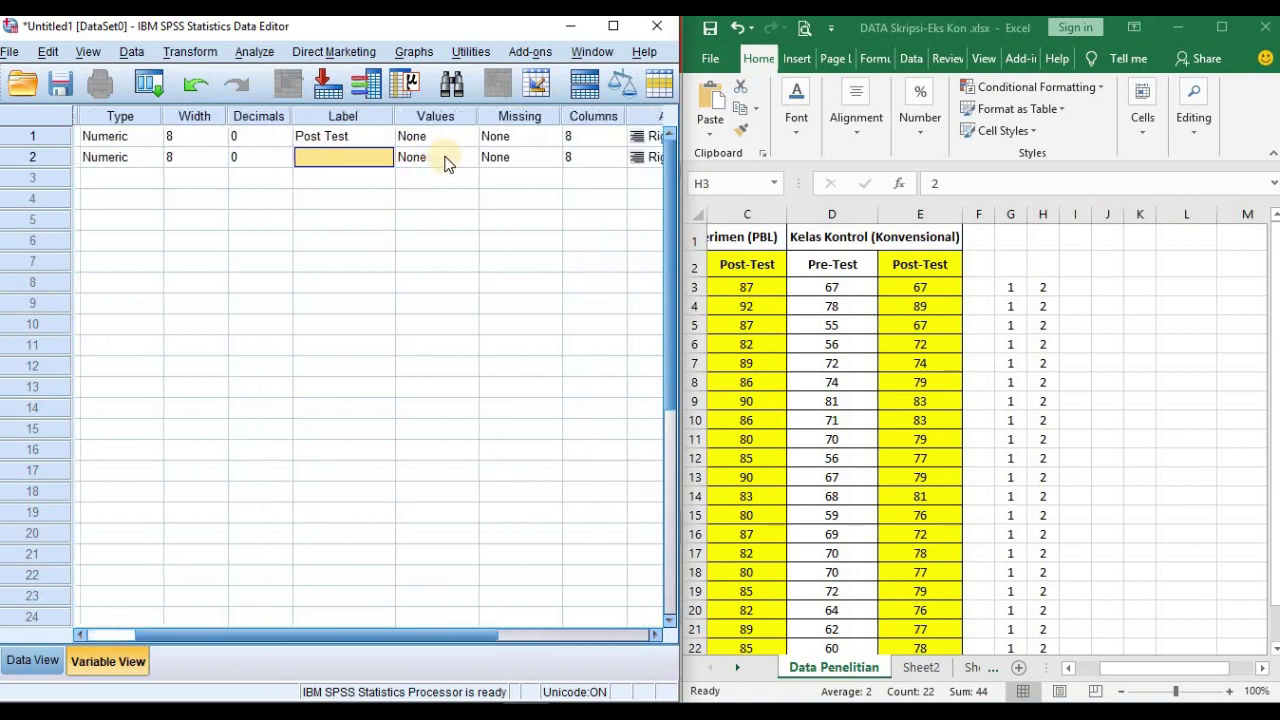
click(445, 160)
click(466, 157)
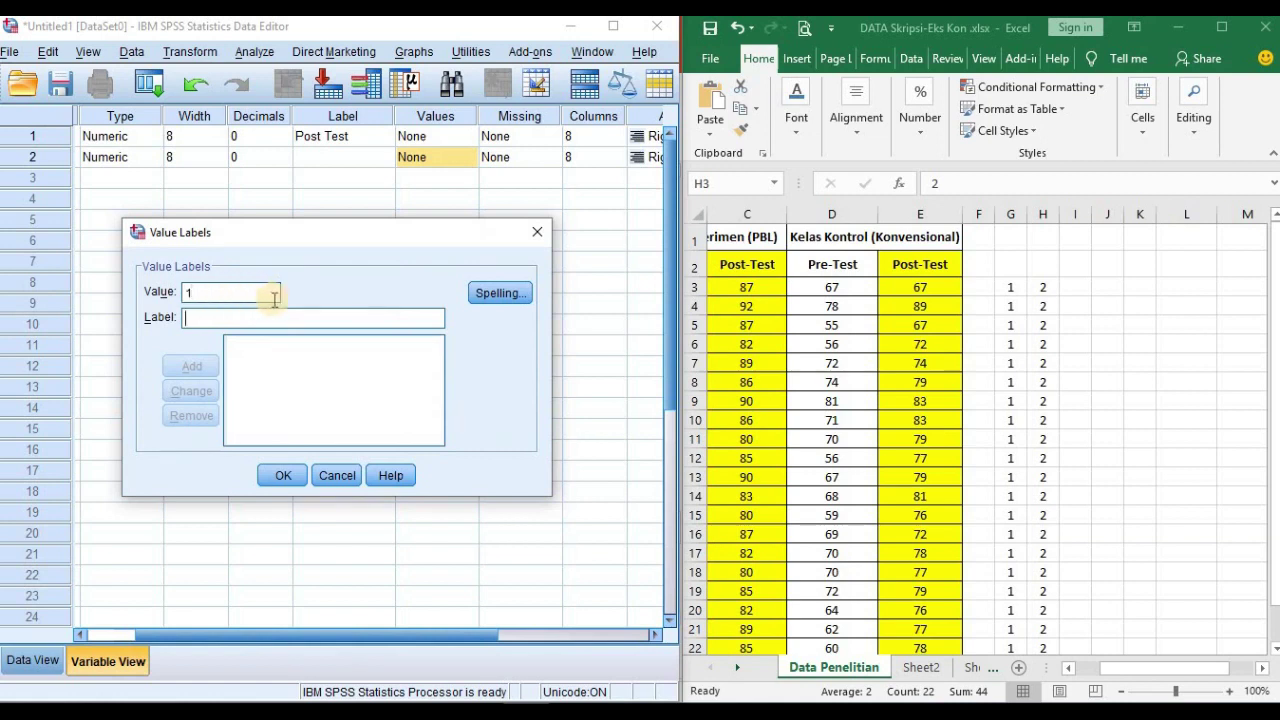
text(Post-Test Kelas Eksperimen (PBL)
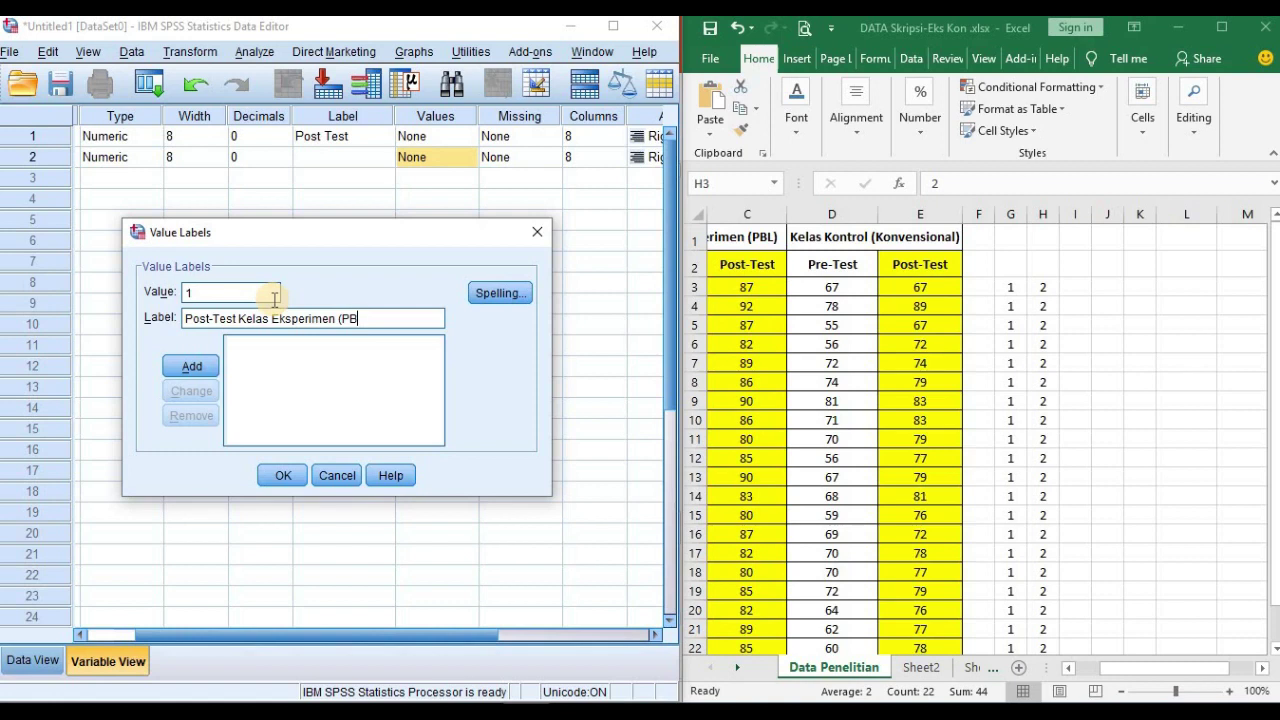
click(191, 366)
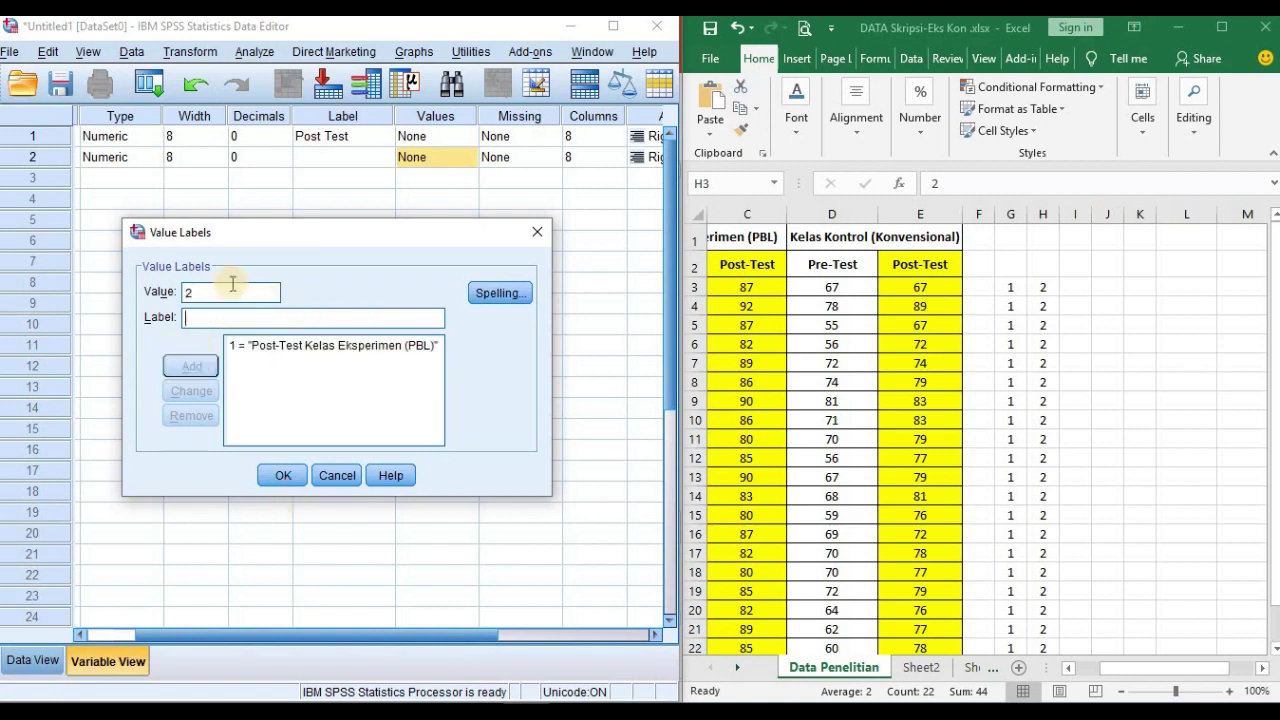
- Add the second Kelas value label, 2 = "Post-Test Kelas Kontrol", and apply the value labels
text(PO)
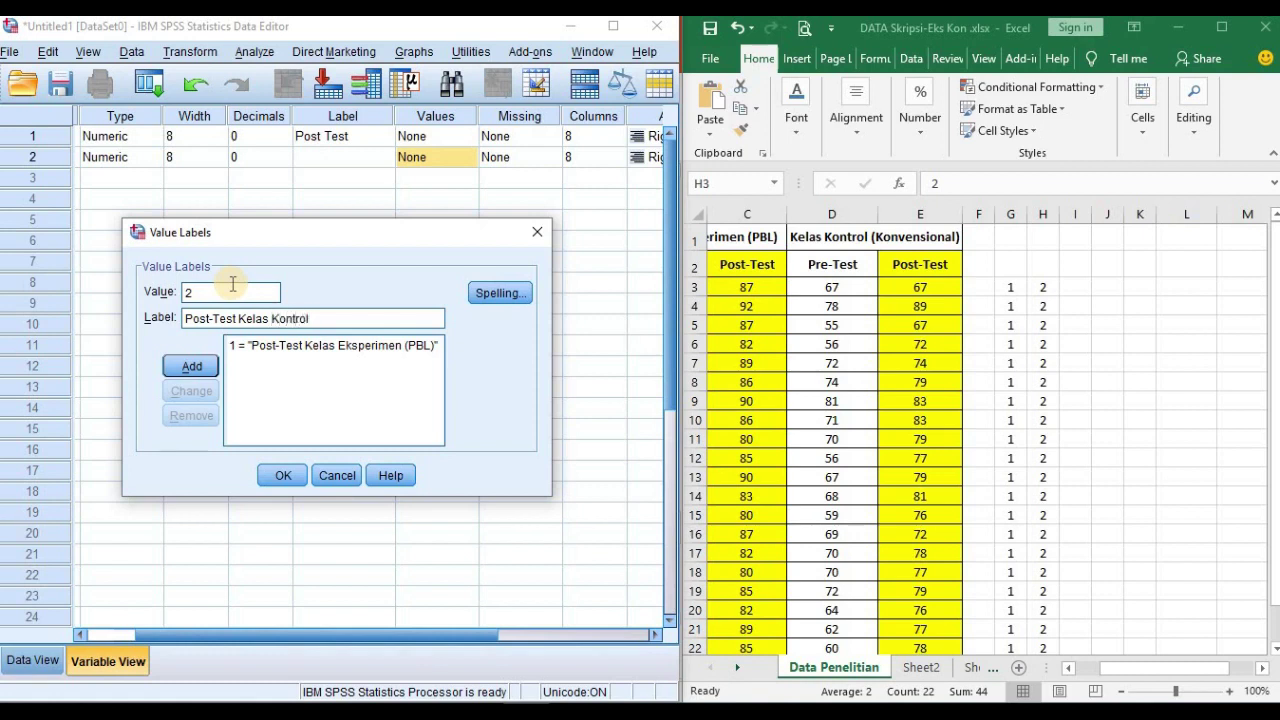
click(190, 366)
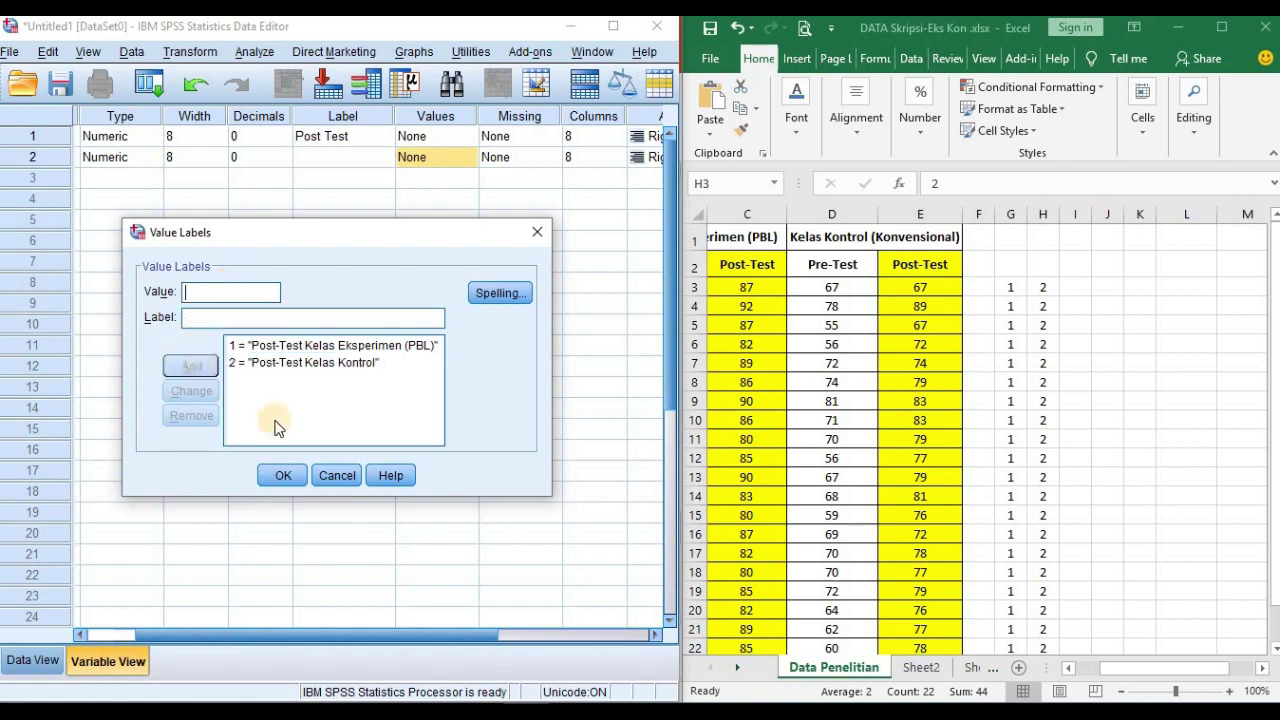
click(294, 477)
click(325, 157)
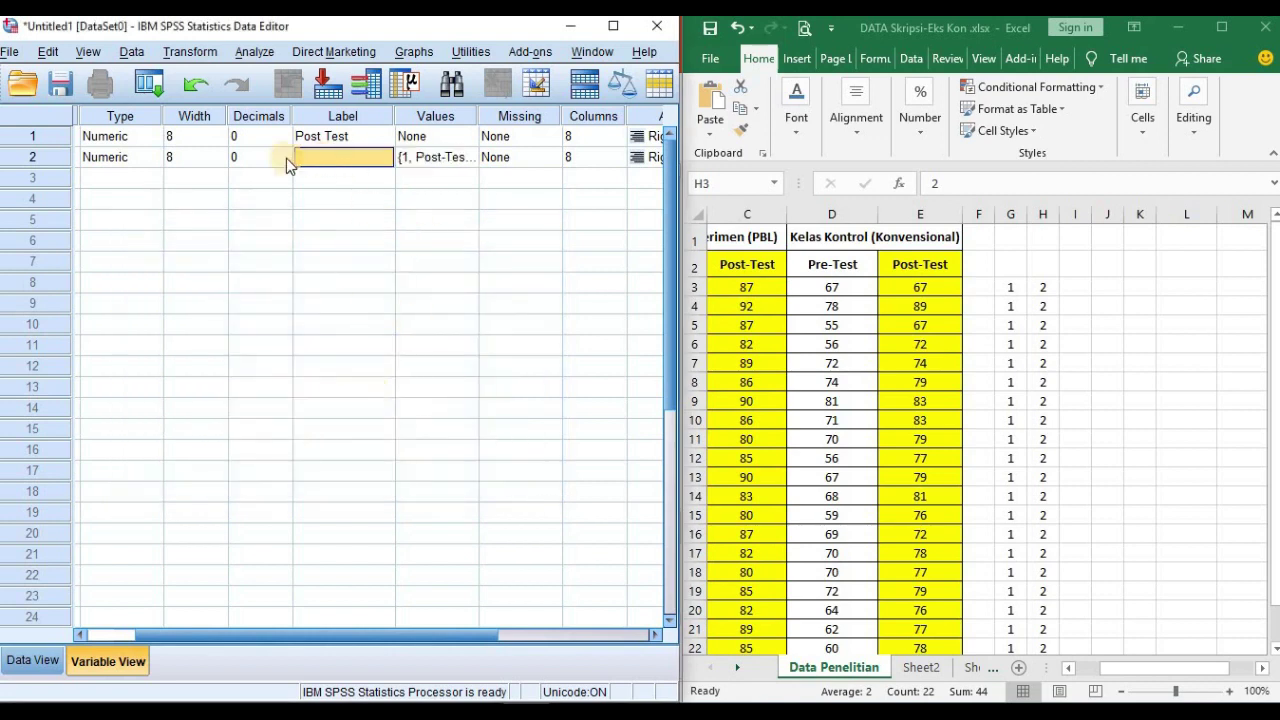
click(152, 159)
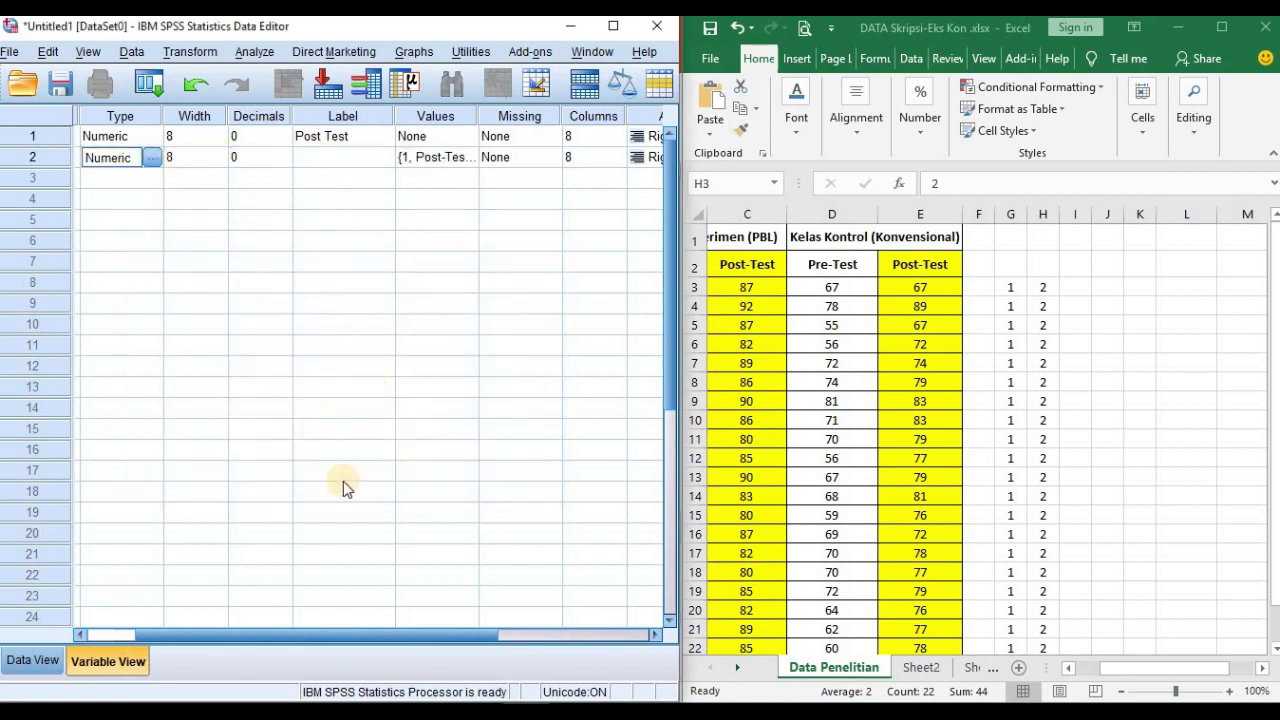
key(Left)
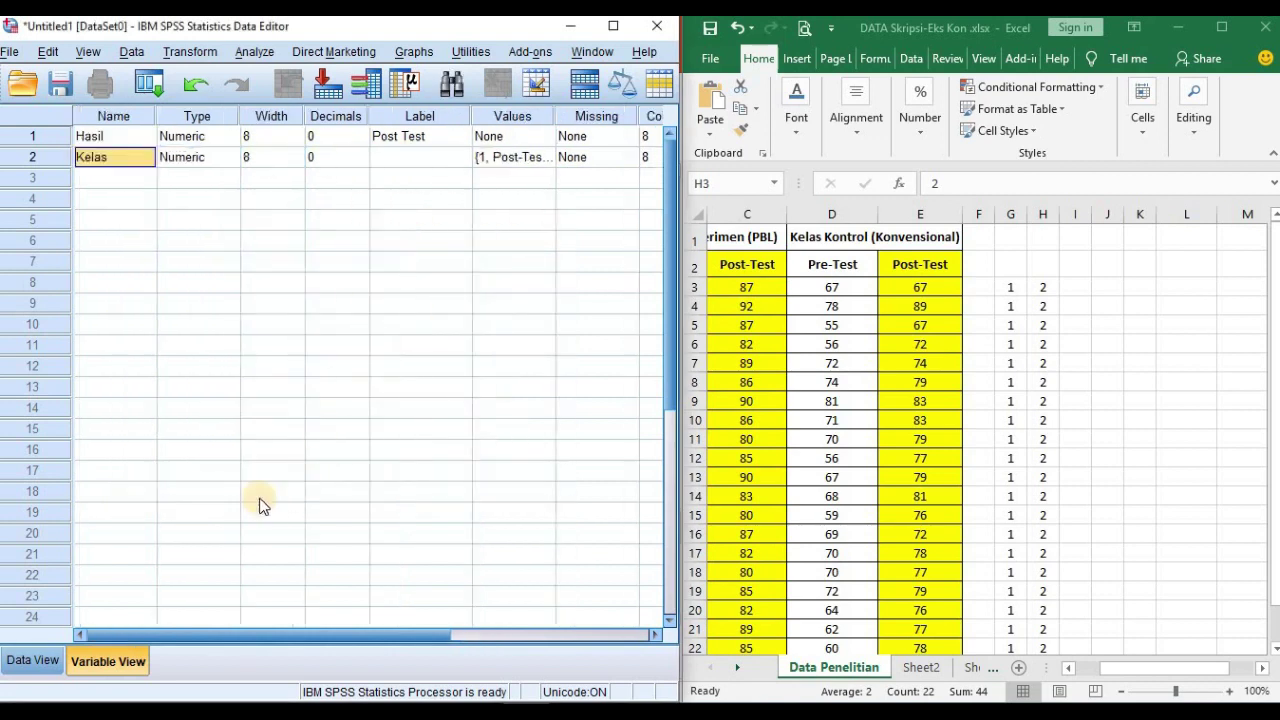
- Show the SPSS data grid and try to transfer the experimental class post-test scores C3:C24 from Excel into the Hasil column
click(32, 662)
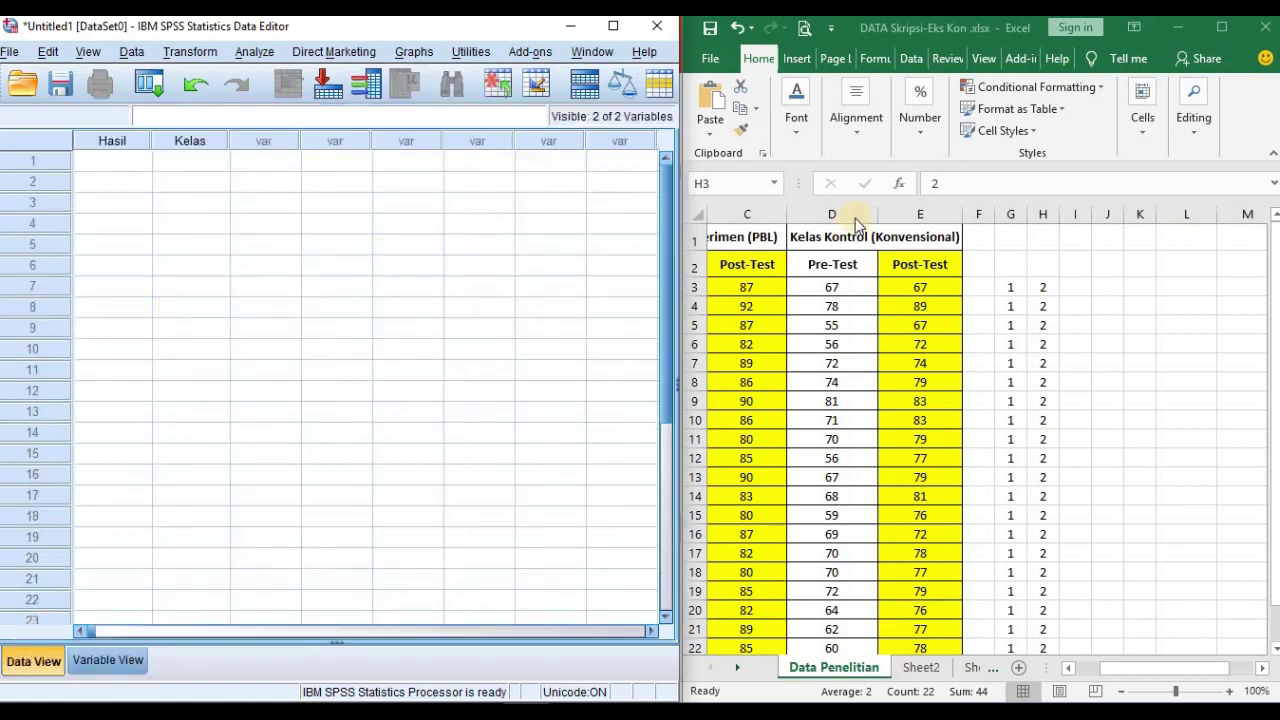
click(766, 288)
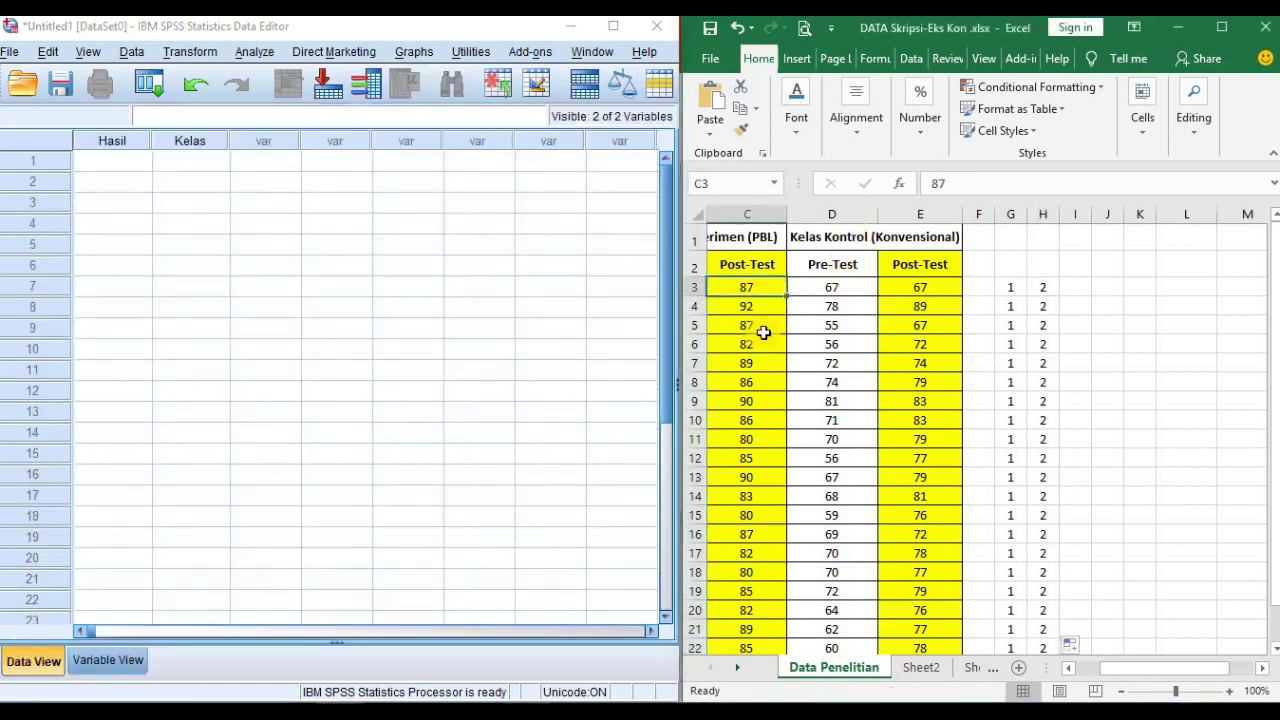
scroll(763, 332, left, 3)
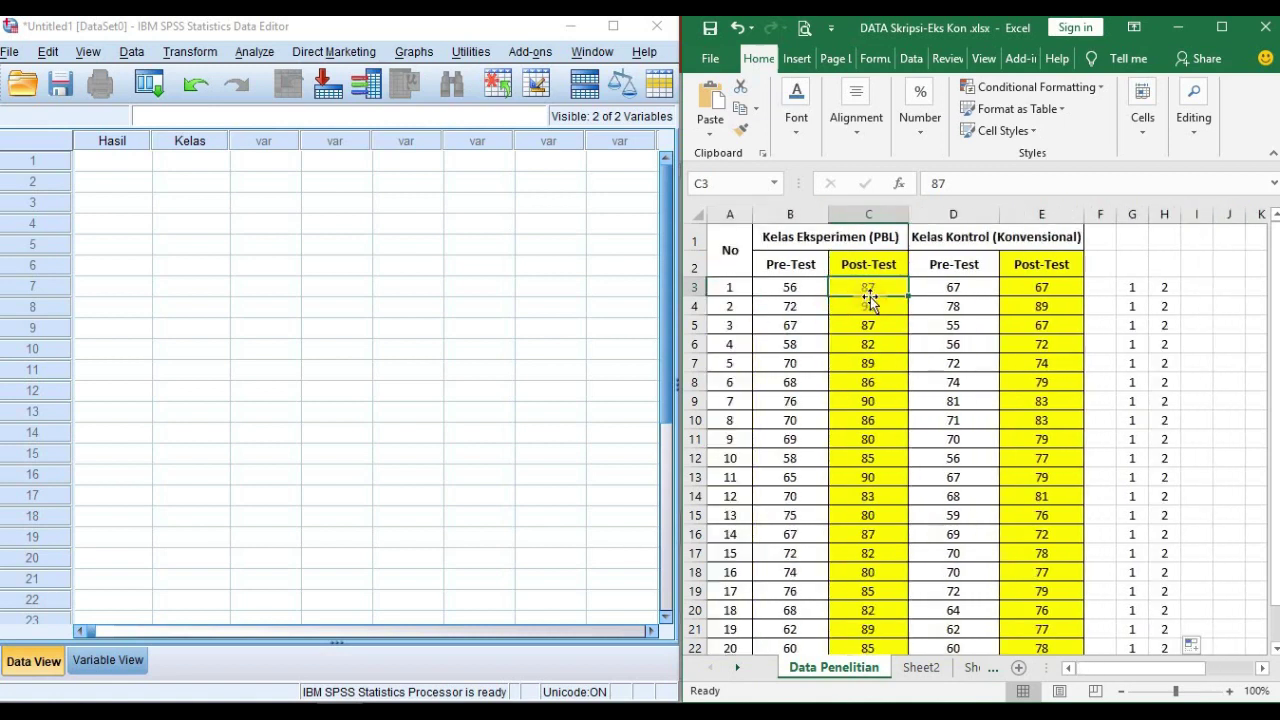
drag(869, 287, 874, 612)
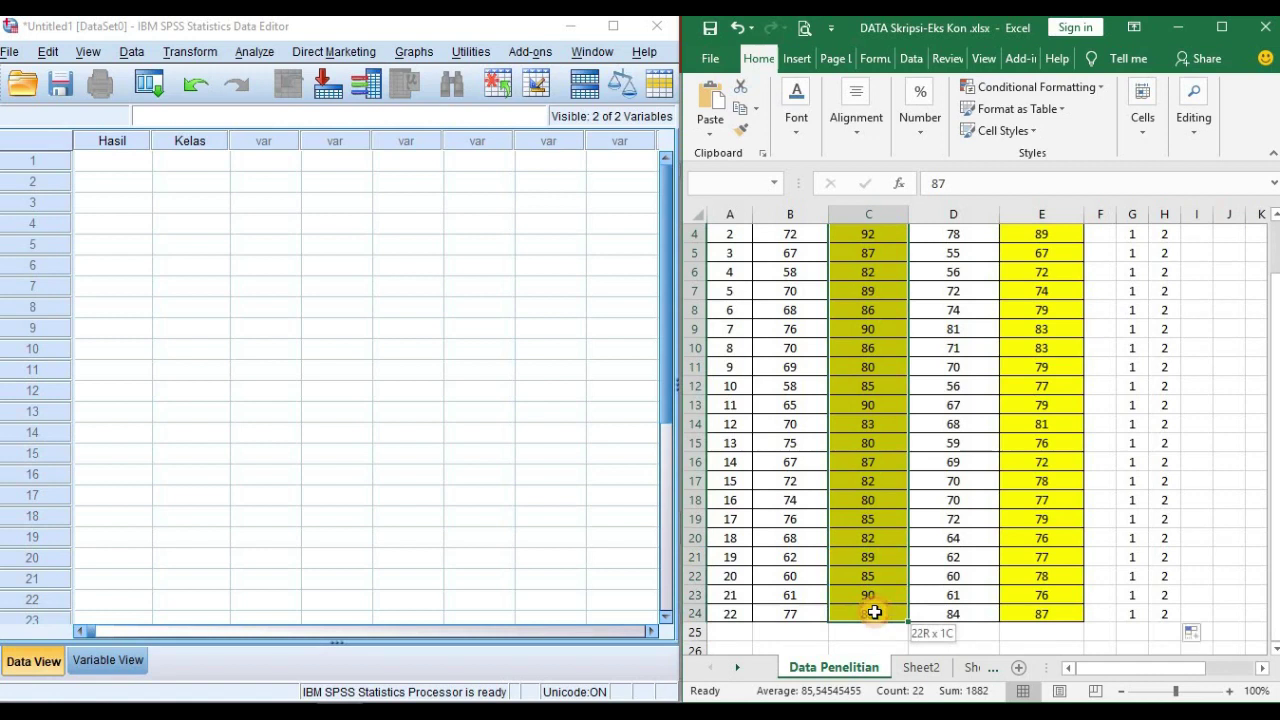
right_click(874, 612)
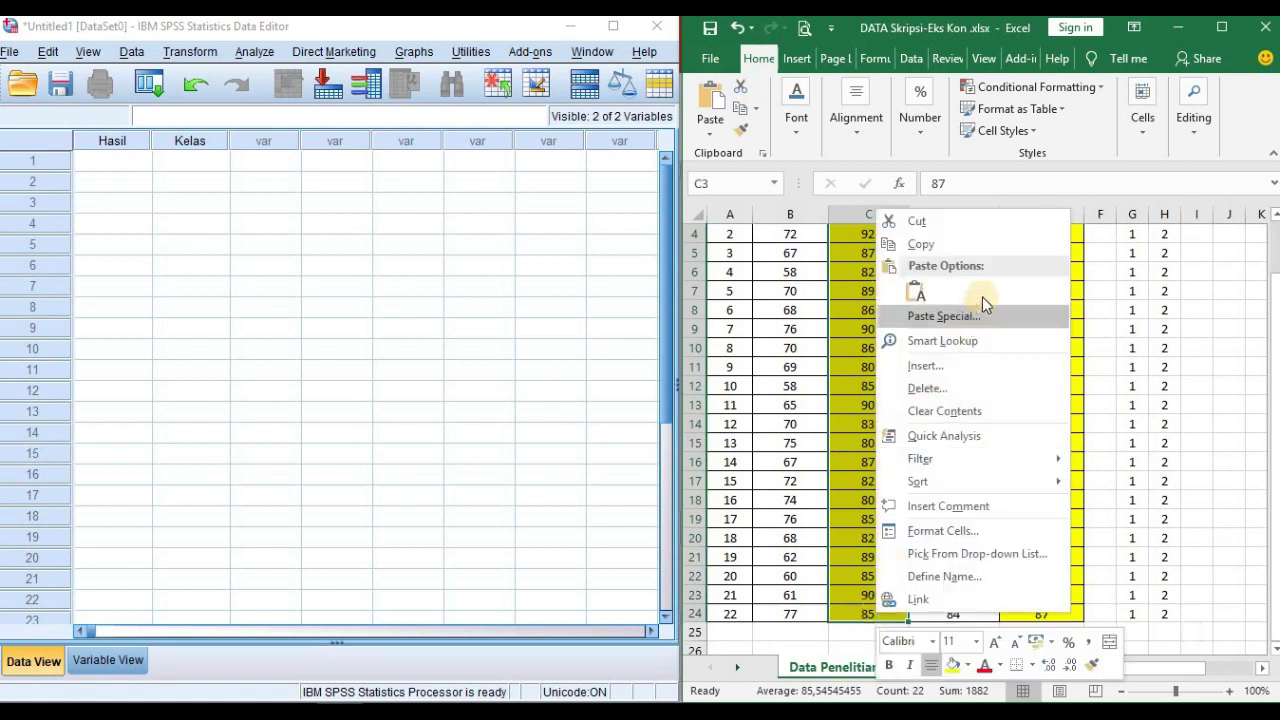
click(1008, 254)
scroll(1000, 300, up, 1)
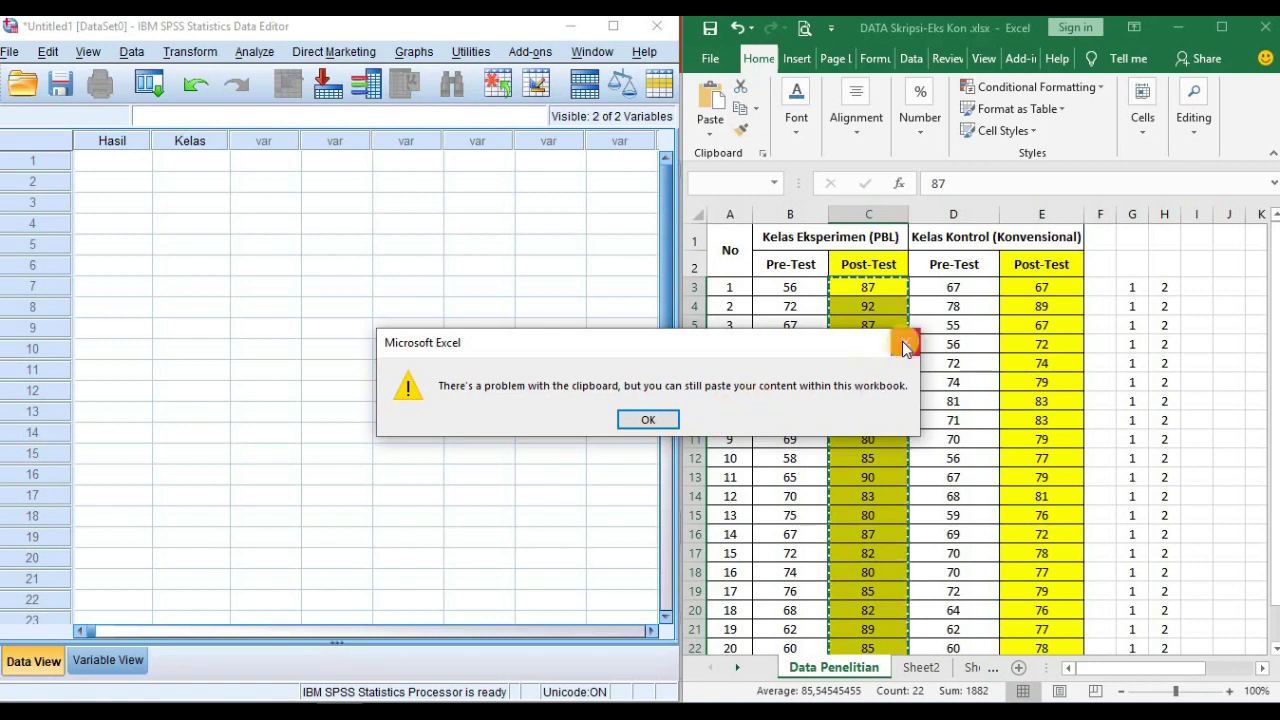
click(903, 347)
click(125, 163)
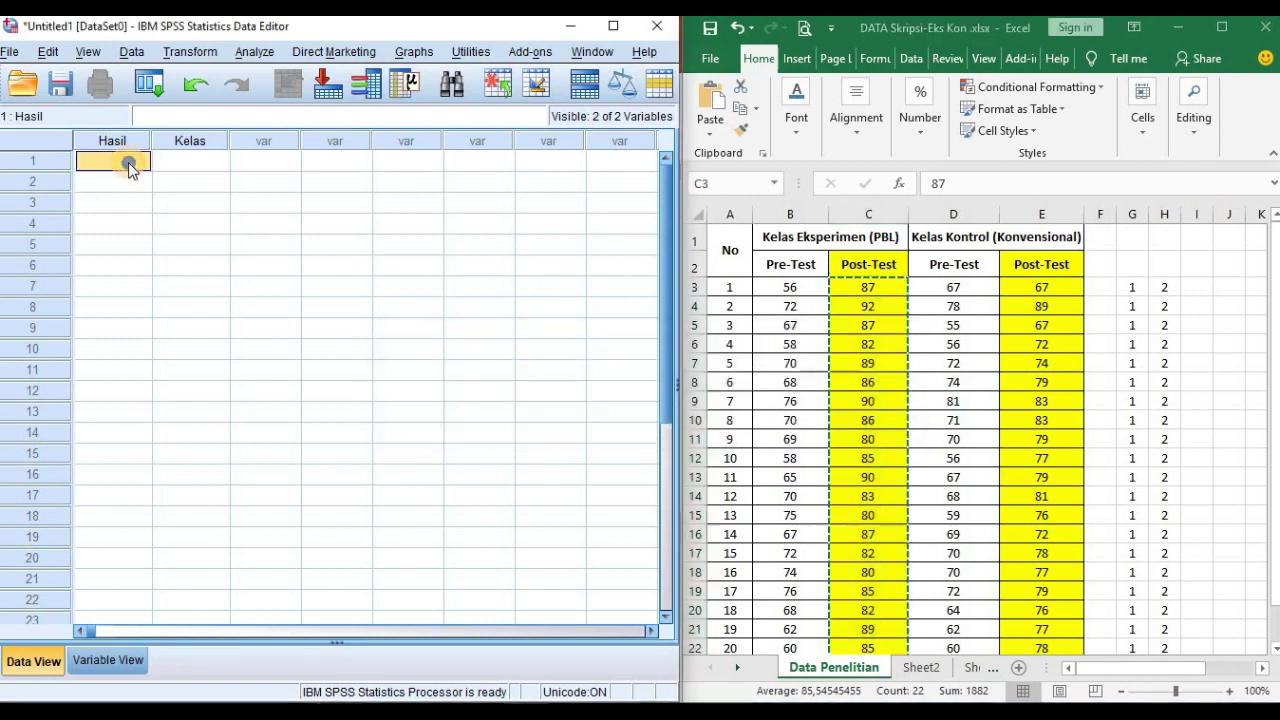
right_click(128, 162)
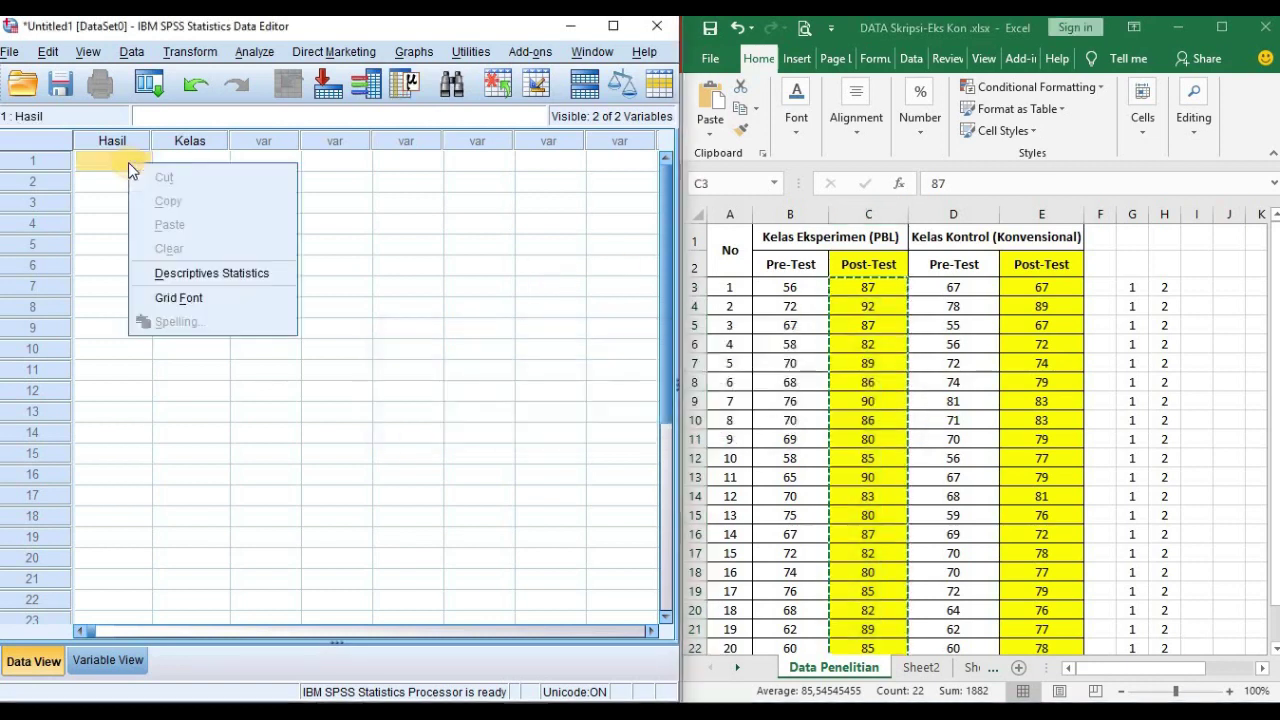
- Copy the selected experimental post-test scores in Excel again and paste them into the SPSS Hasil column starting at row 1
click(838, 340)
right_click(840, 345)
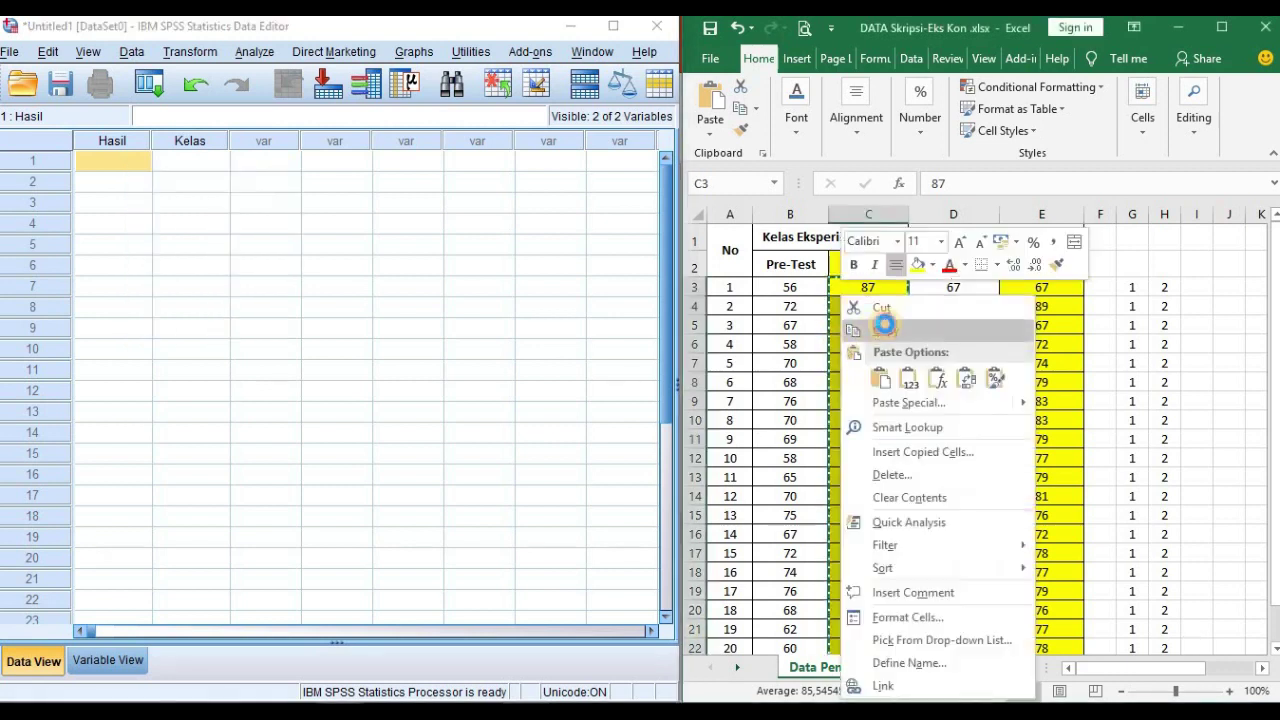
click(884, 324)
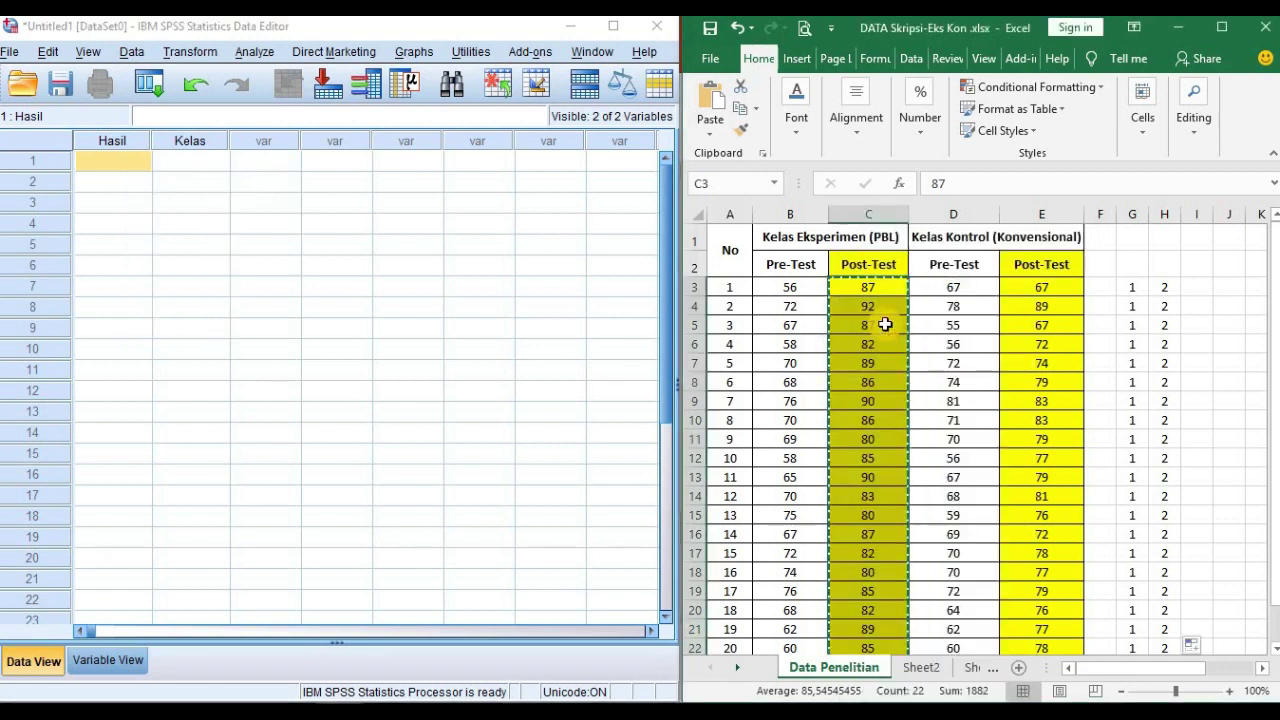
click(105, 164)
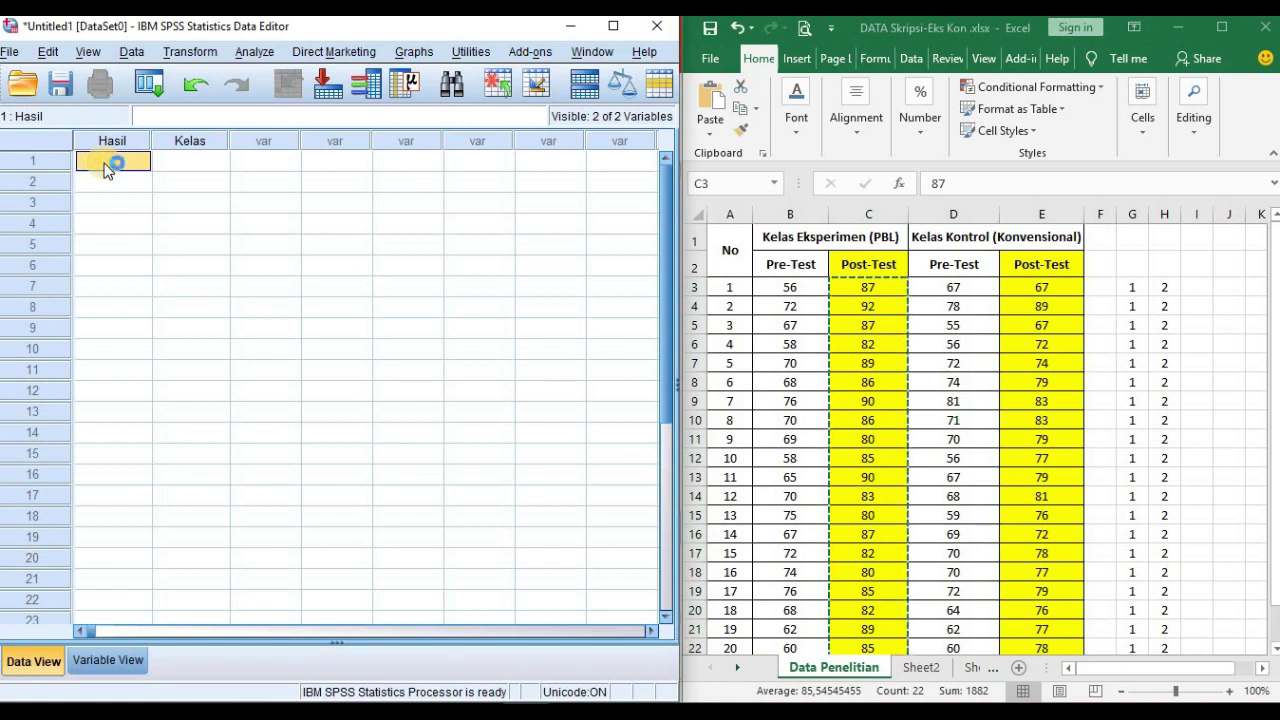
right_click(105, 164)
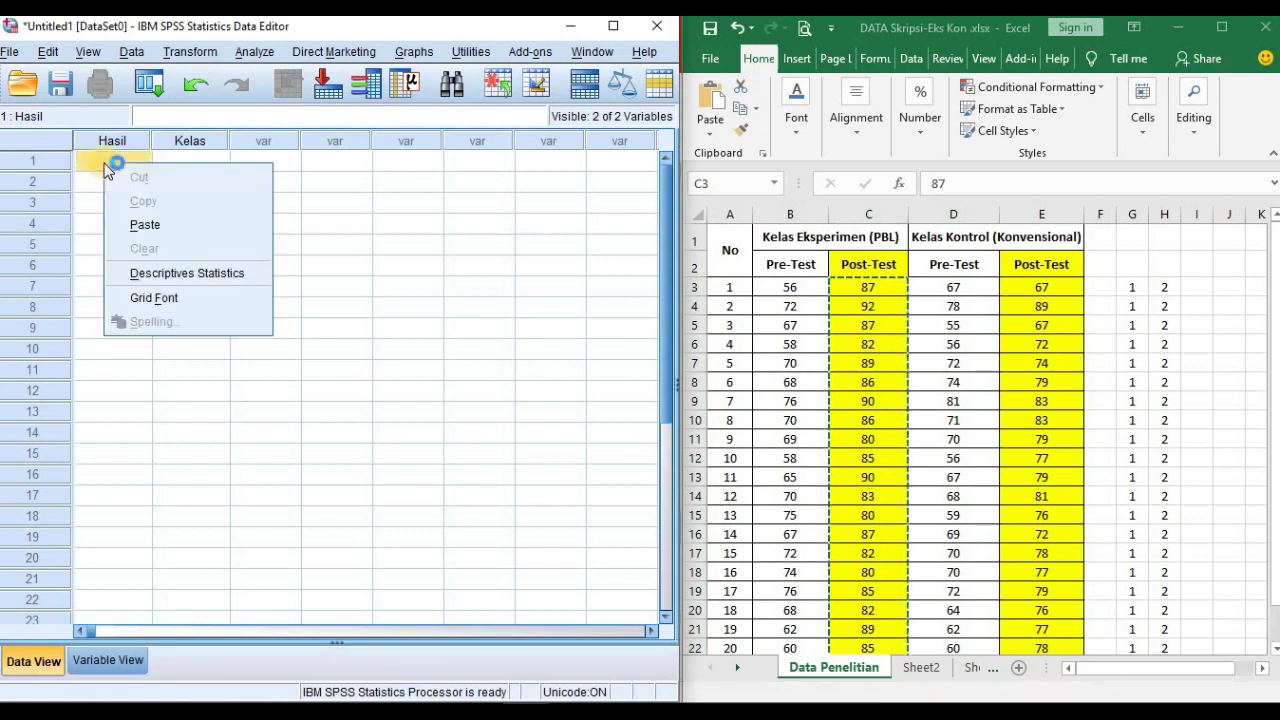
click(165, 224)
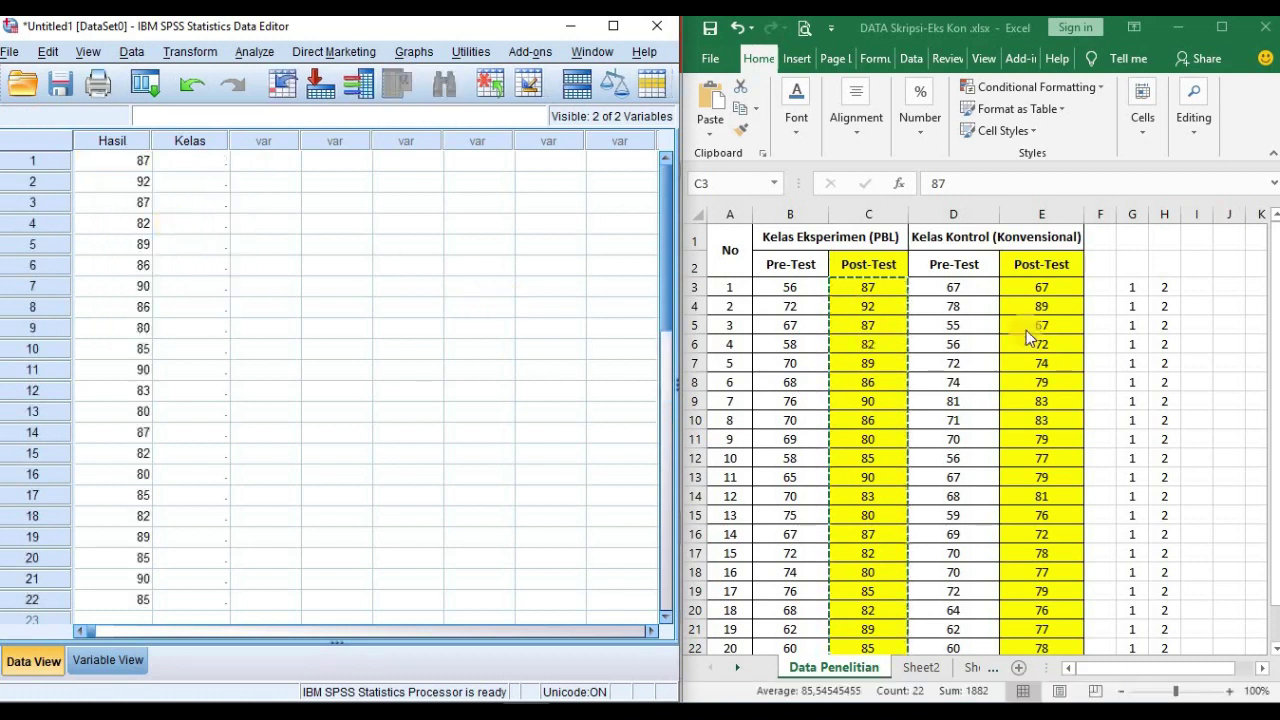
- Copy the group codes G3:G24 from Excel and paste them into the SPSS Kelas column starting at row 1
click(1130, 289)
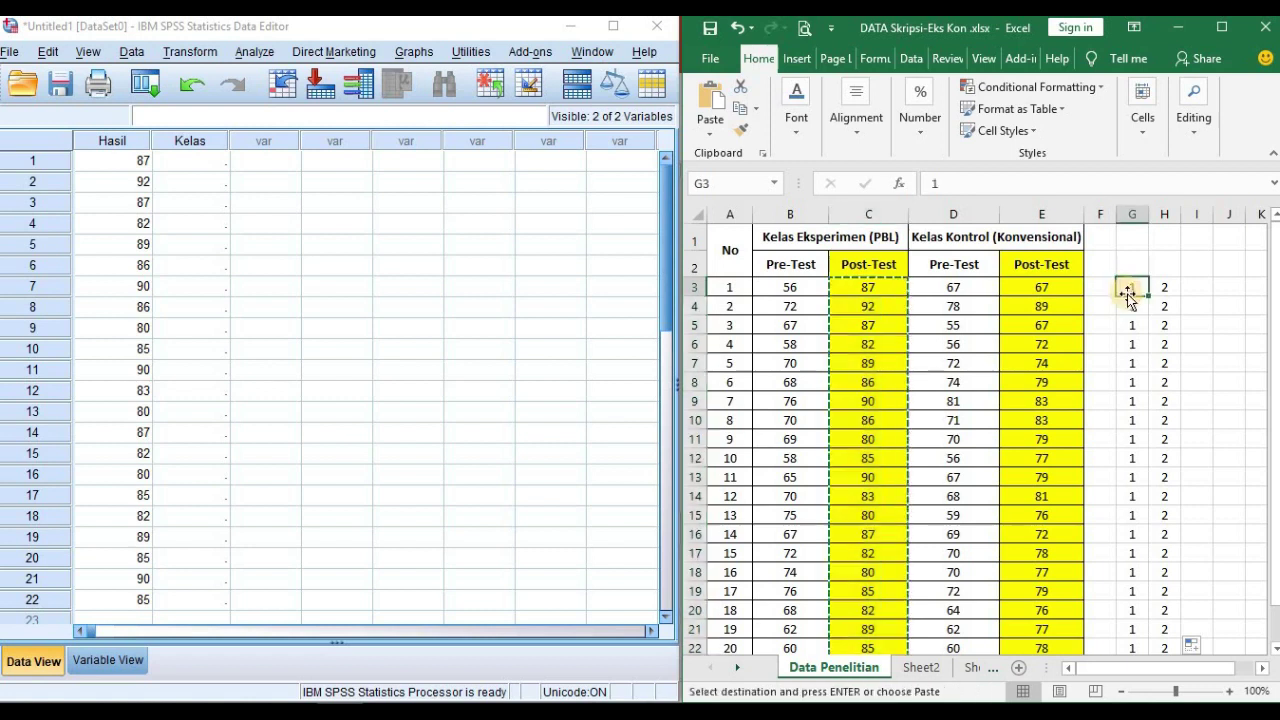
drag(1130, 292, 1137, 617)
right_click(1137, 617)
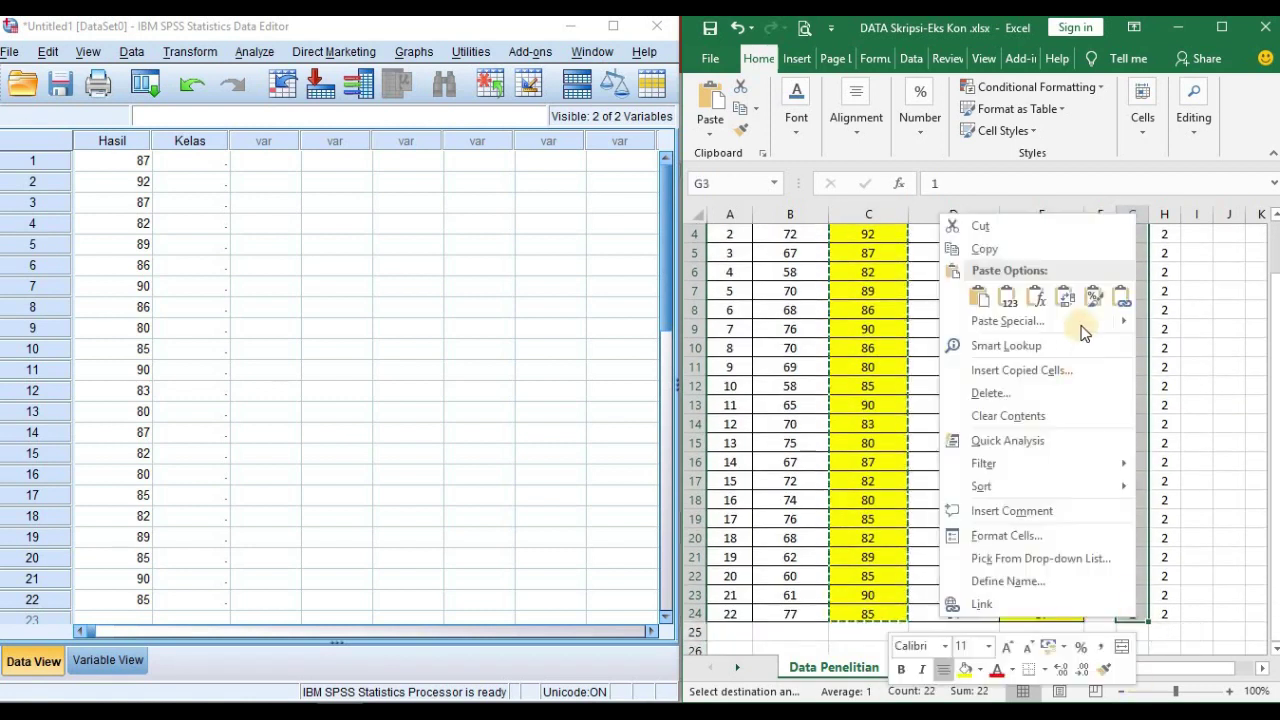
click(1009, 249)
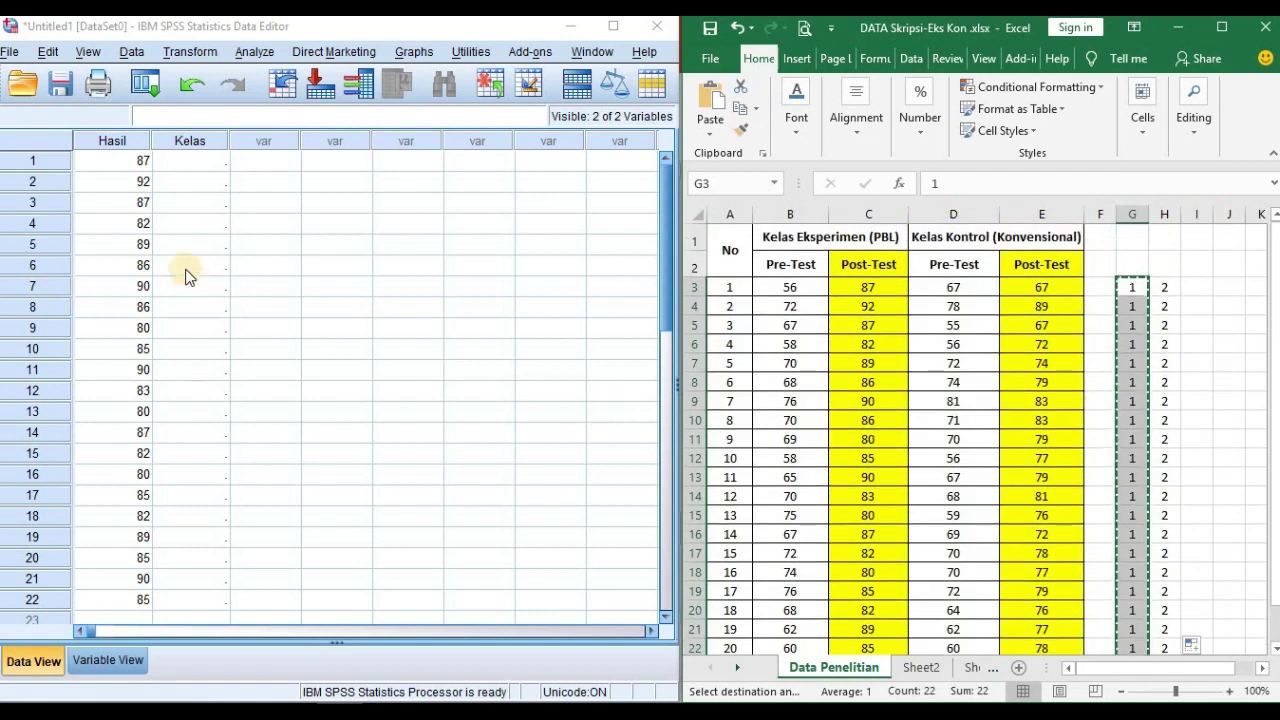
click(200, 165)
right_click(200, 165)
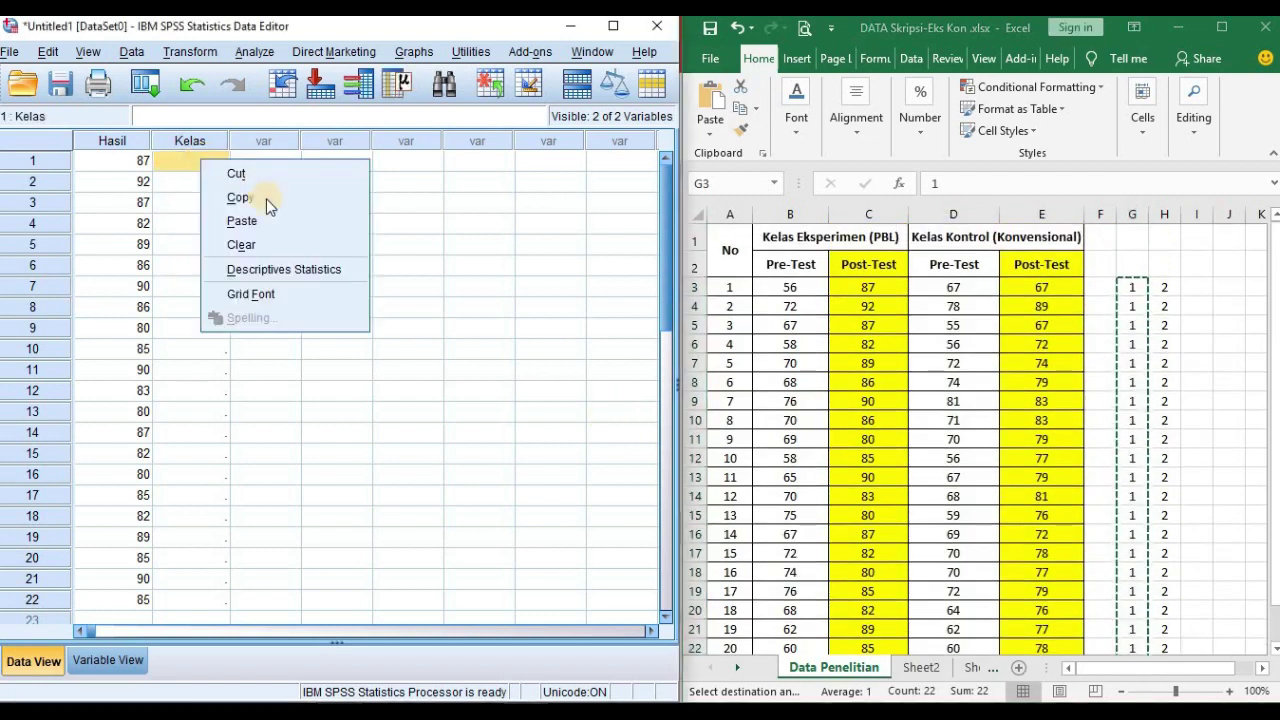
click(281, 221)
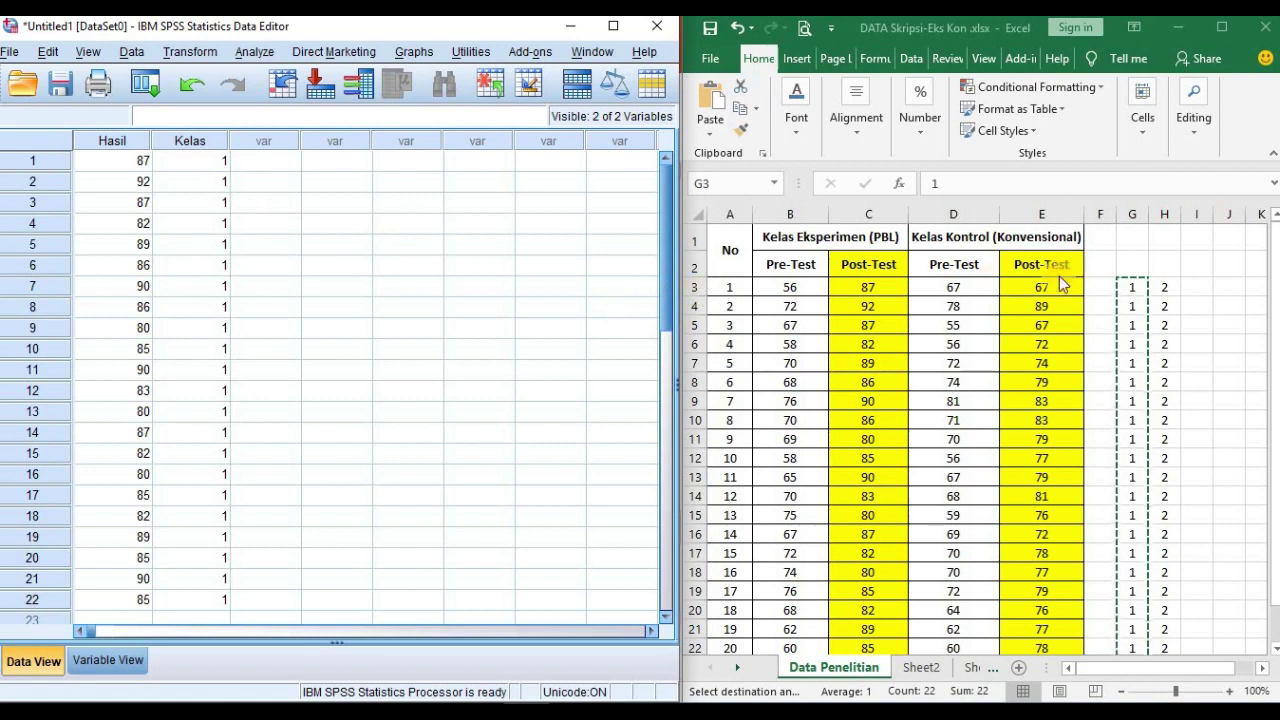
- Copy the control class post-test scores E3:E24 from Excel and paste them into the SPSS Hasil column starting at row 23
drag(1043, 283, 1043, 614)
right_click(1035, 475)
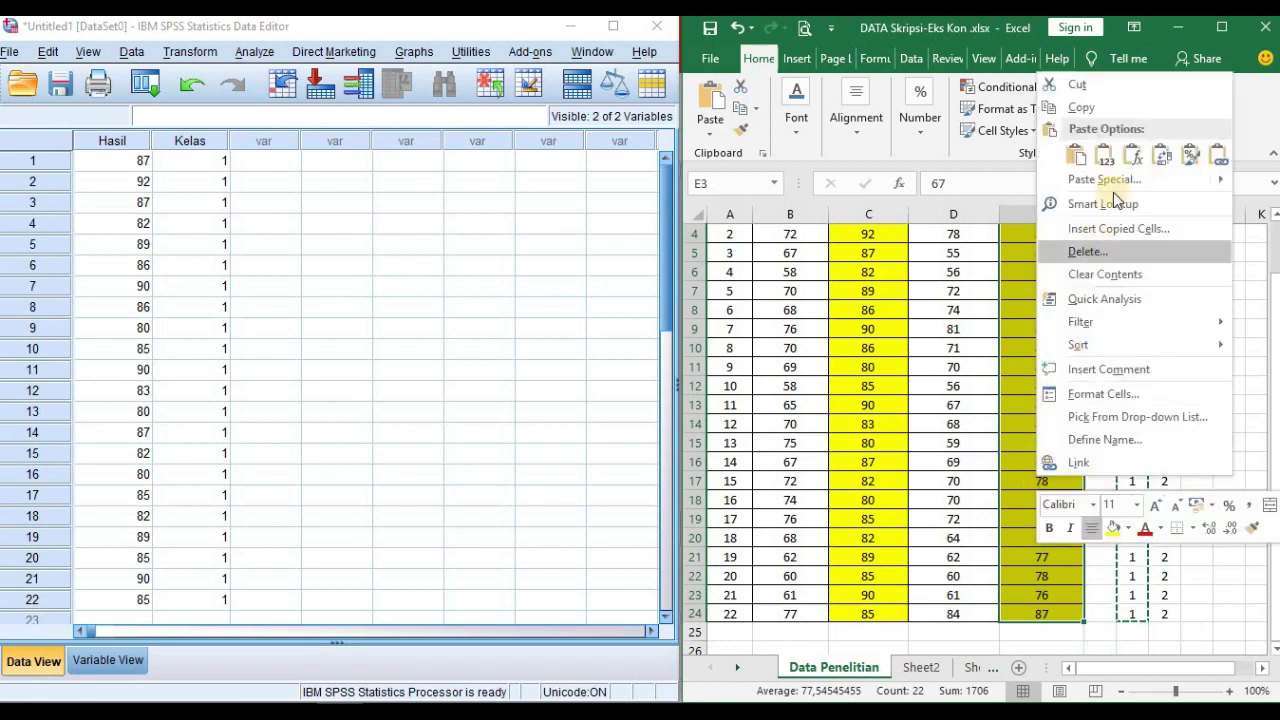
click(1140, 112)
scroll(1000, 300, up, 1)
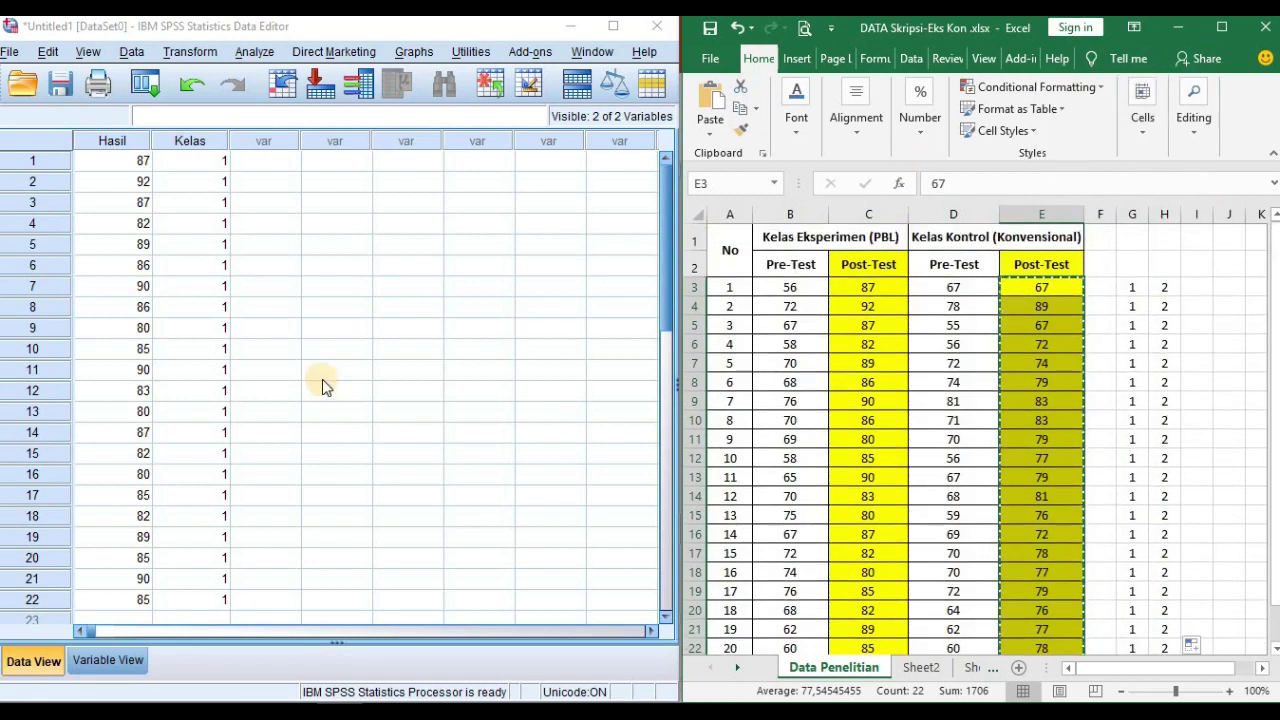
scroll(975, 430, down, 2)
scroll(975, 430, up, 2)
drag(666, 215, 666, 351)
scroll(183, 277, up, 4)
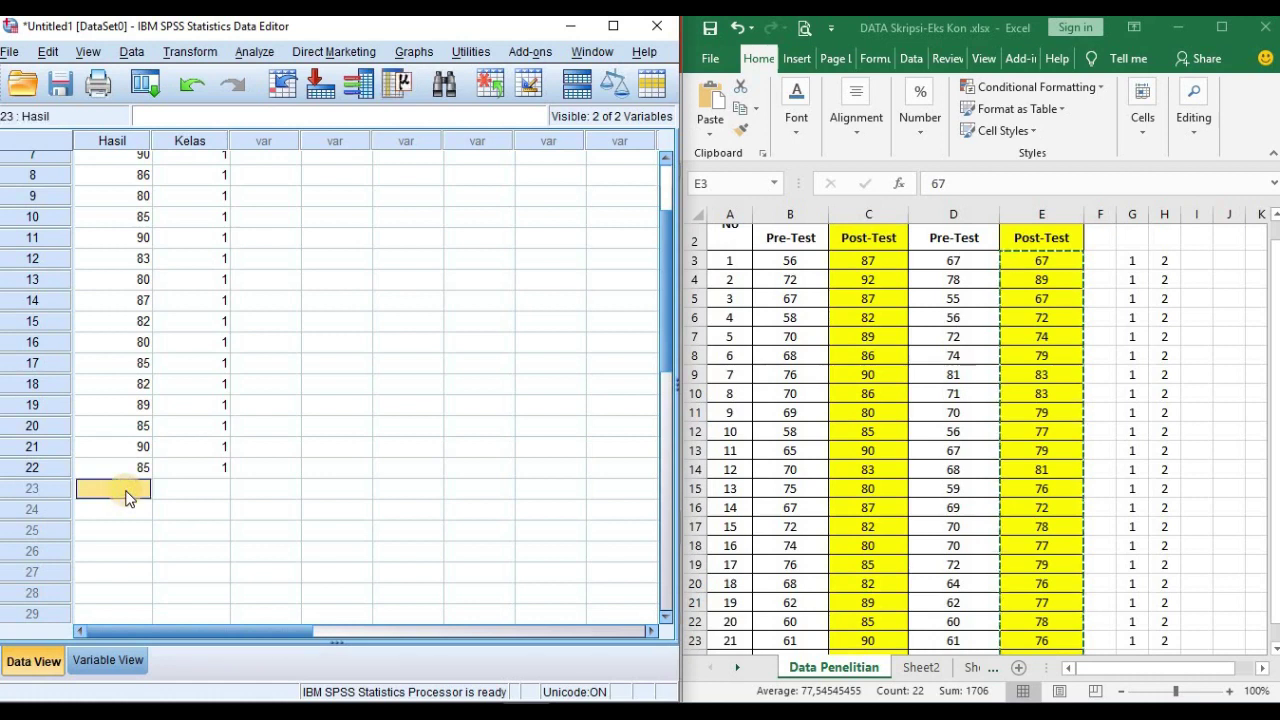
right_click(128, 497)
click(180, 558)
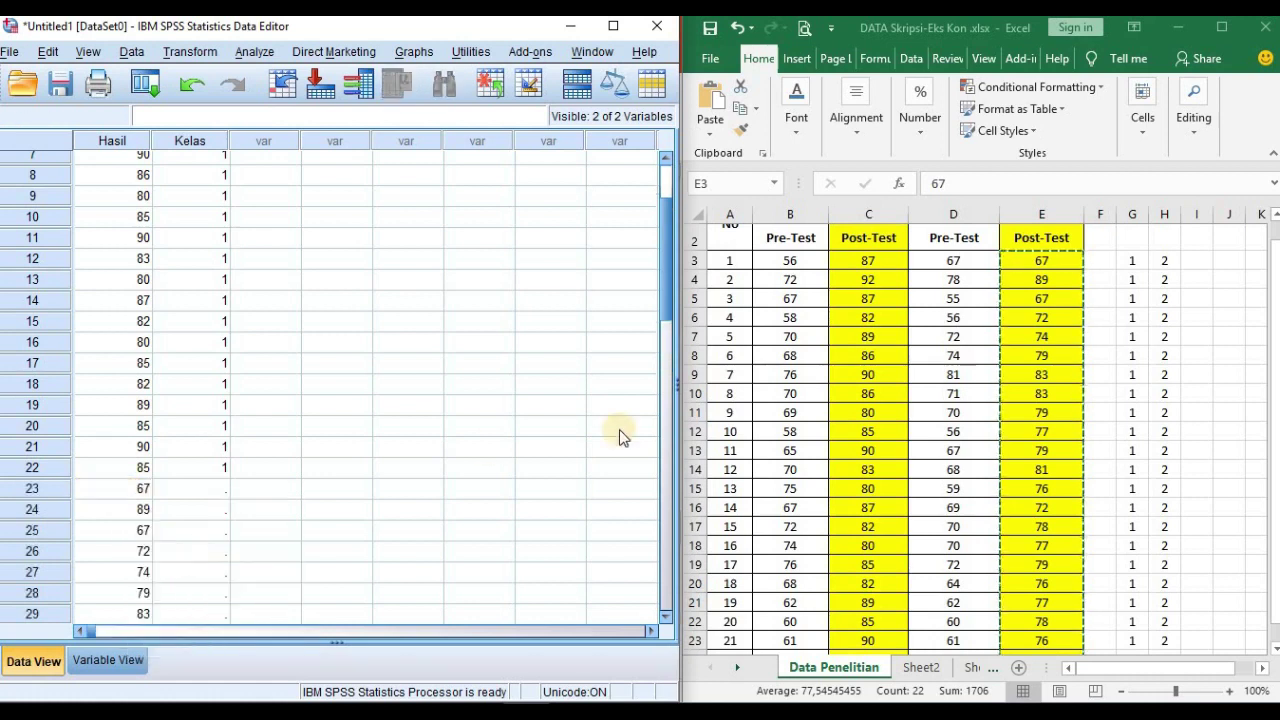
- Copy the group codes H3:H24 from Excel and paste them into the SPSS Kelas column starting at row 23
click(1165, 260)
drag(1167, 260, 1166, 594)
right_click(1168, 590)
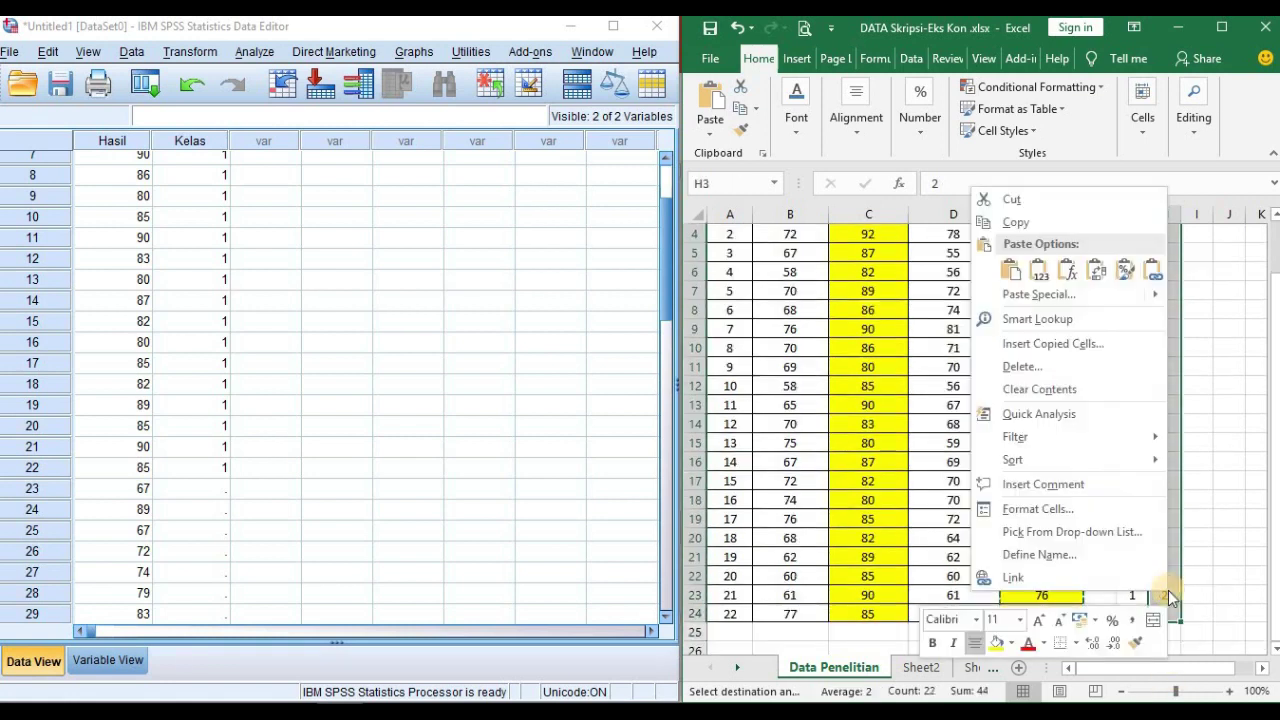
click(1139, 234)
scroll(740, 249, up, 1)
click(206, 490)
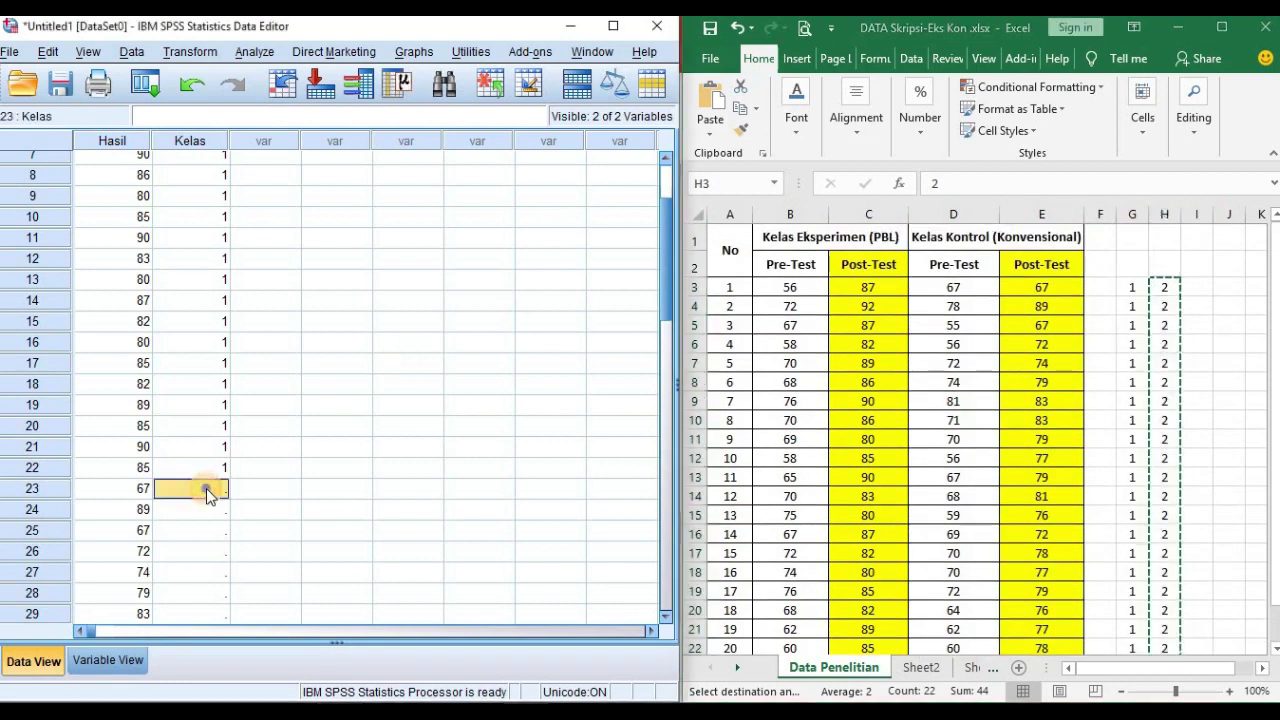
right_click(206, 488)
click(301, 544)
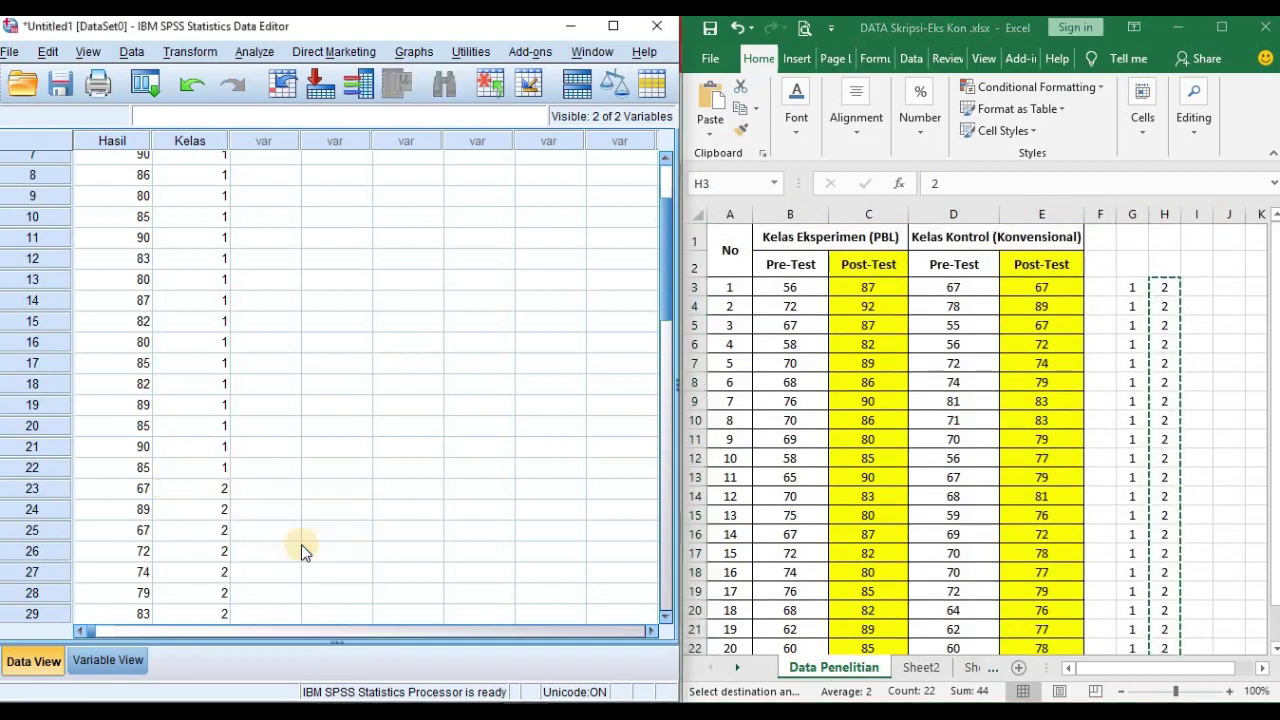
scroll(320, 353, up, 2)
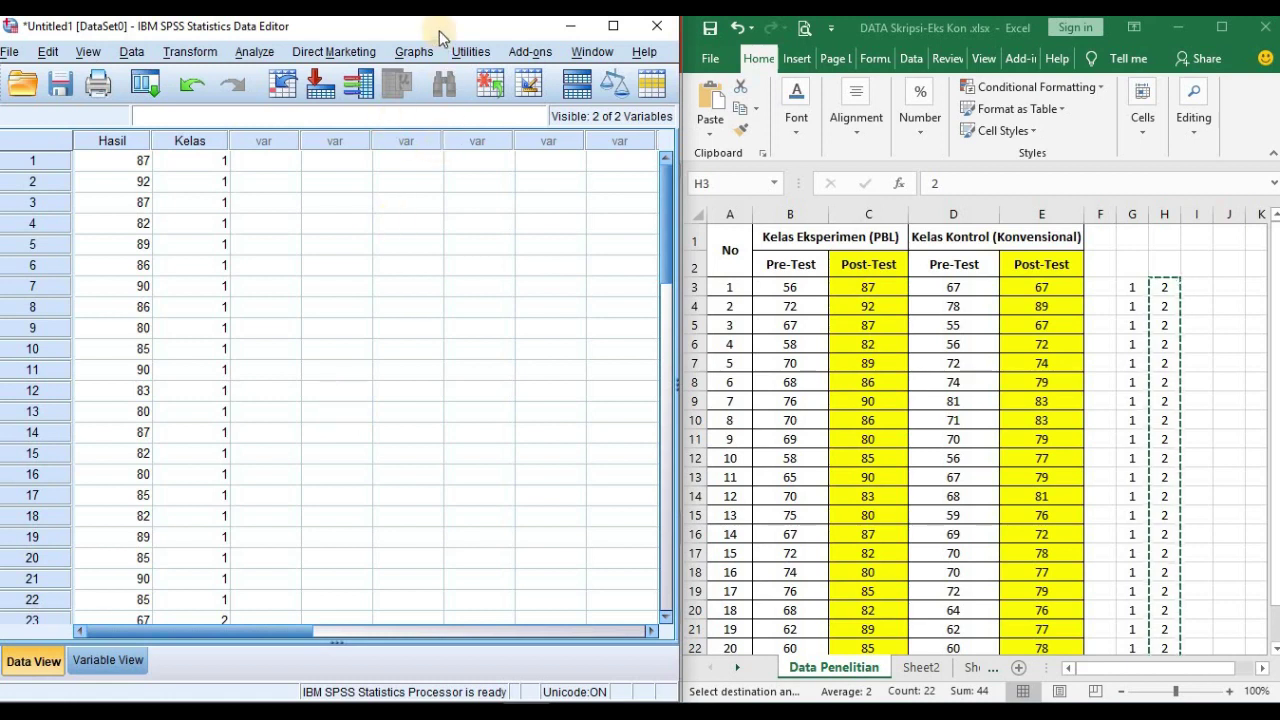
- Place the Data Editor beside the PowerPoint slide and set up an Explore analysis with Post Test [Hasil] as dependent and Kelas as factor
drag(533, 34, 1279, 35)
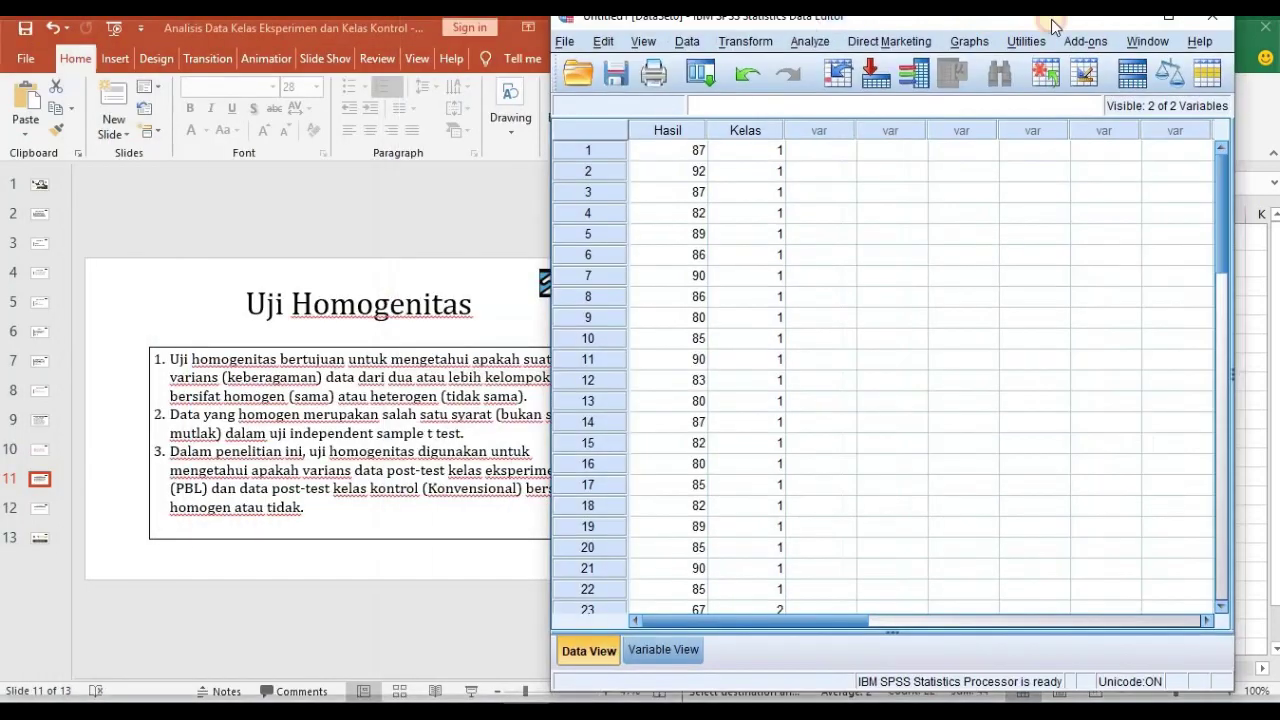
mouse_move(1046, 34)
mouse_down()
mouse_move(1080, 32)
mouse_move(1010, 36)
mouse_move(1040, 33)
mouse_up()
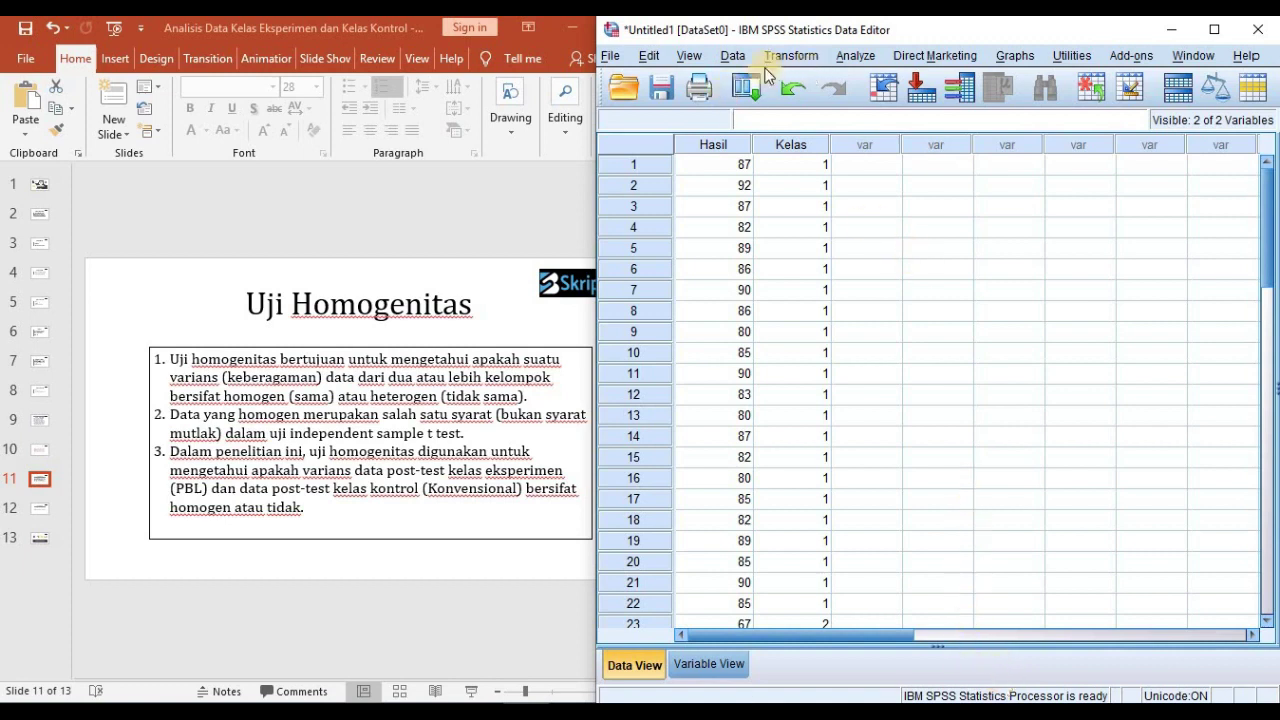
click(856, 56)
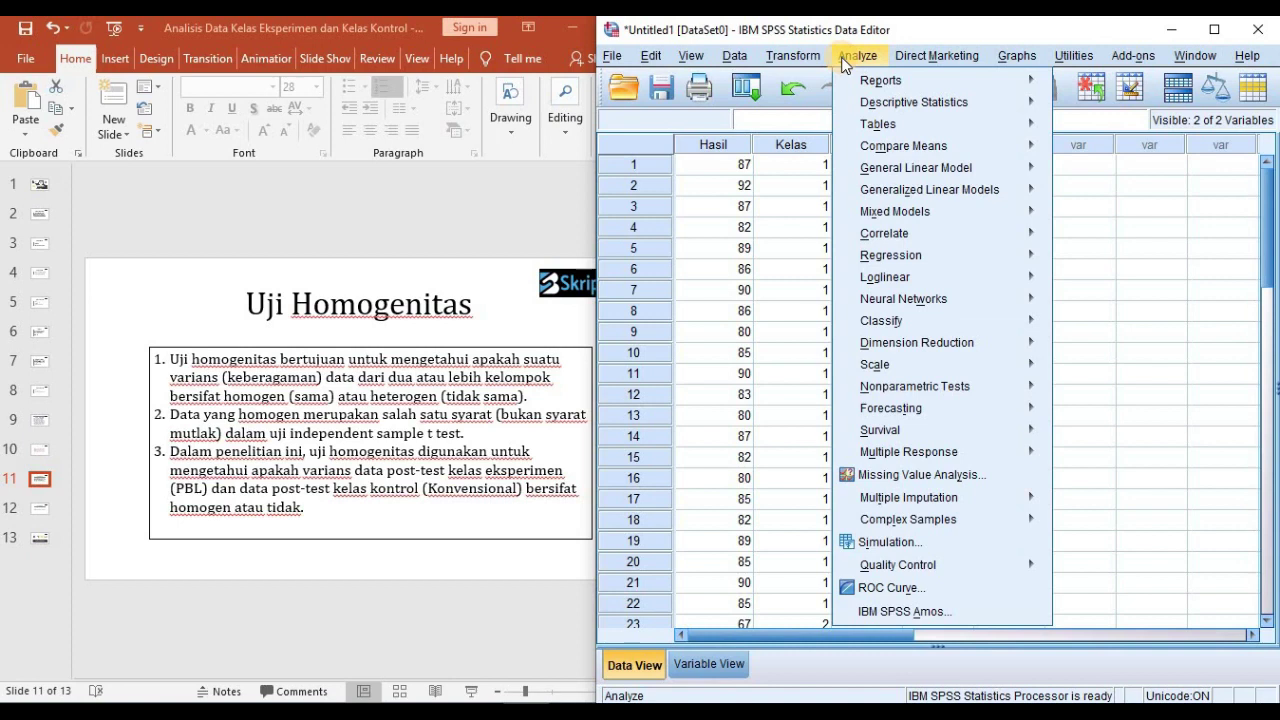
mouse_move(868, 103)
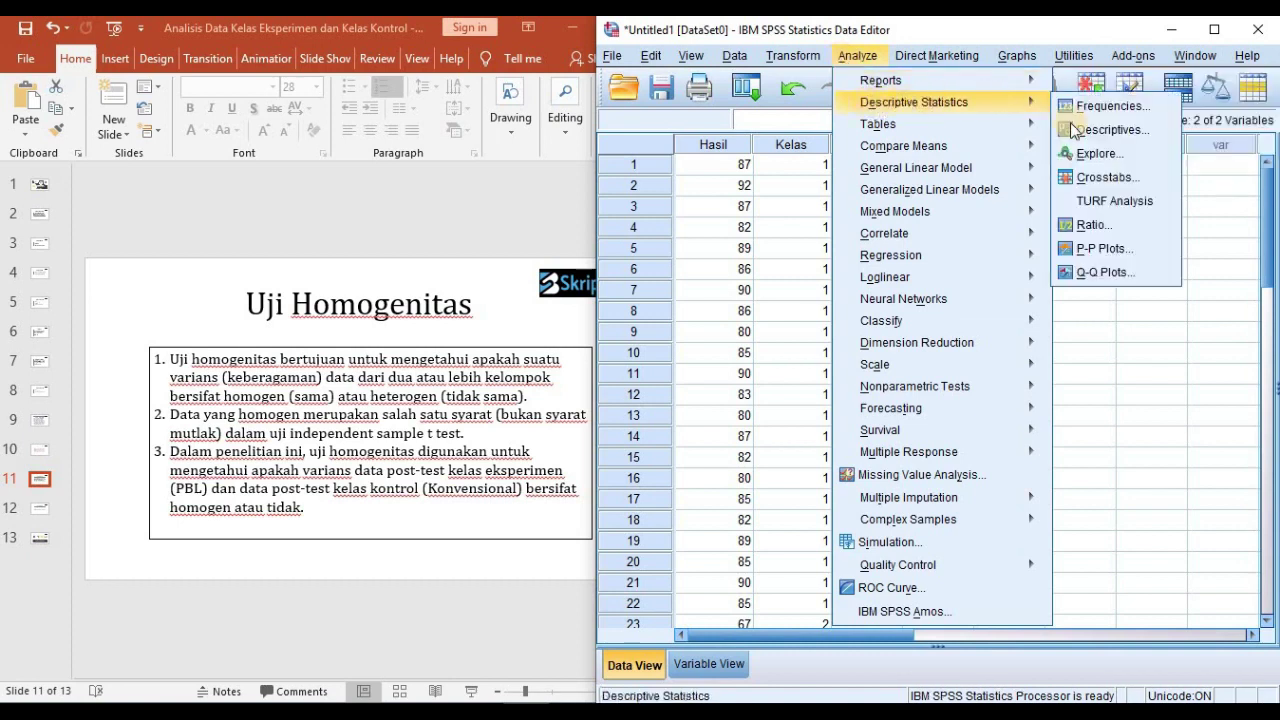
click(1088, 153)
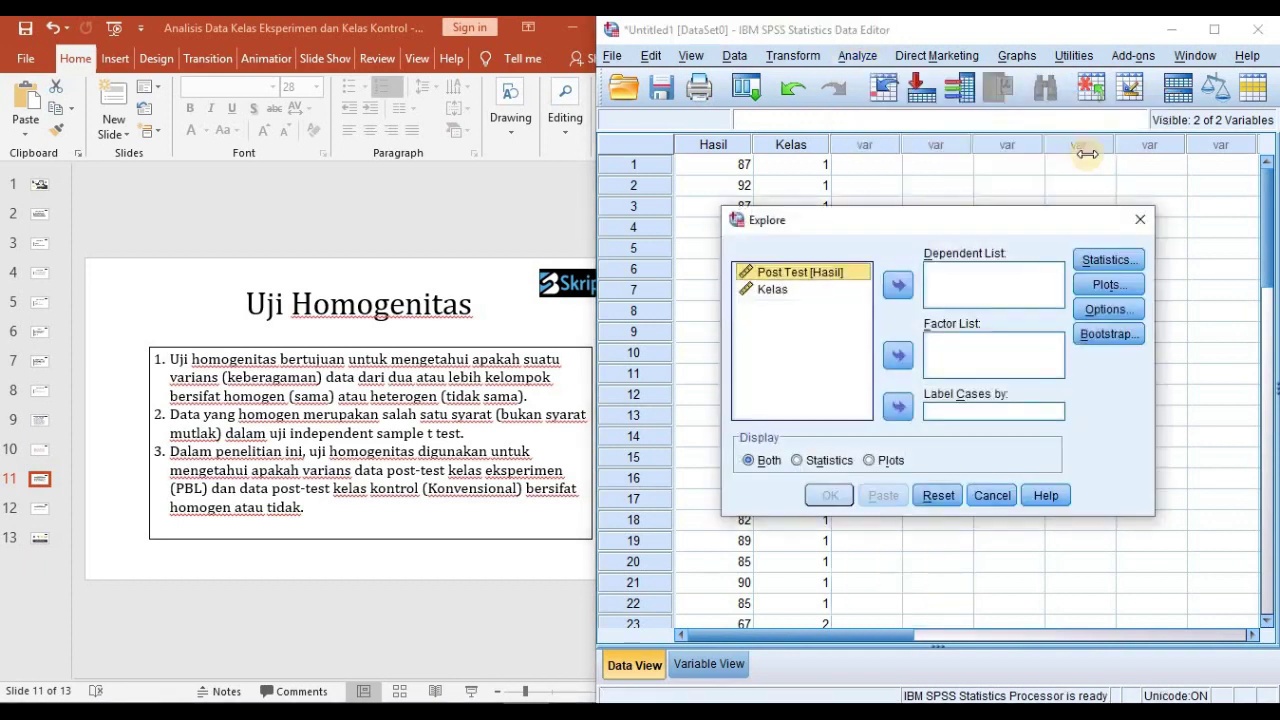
drag(951, 214, 938, 190)
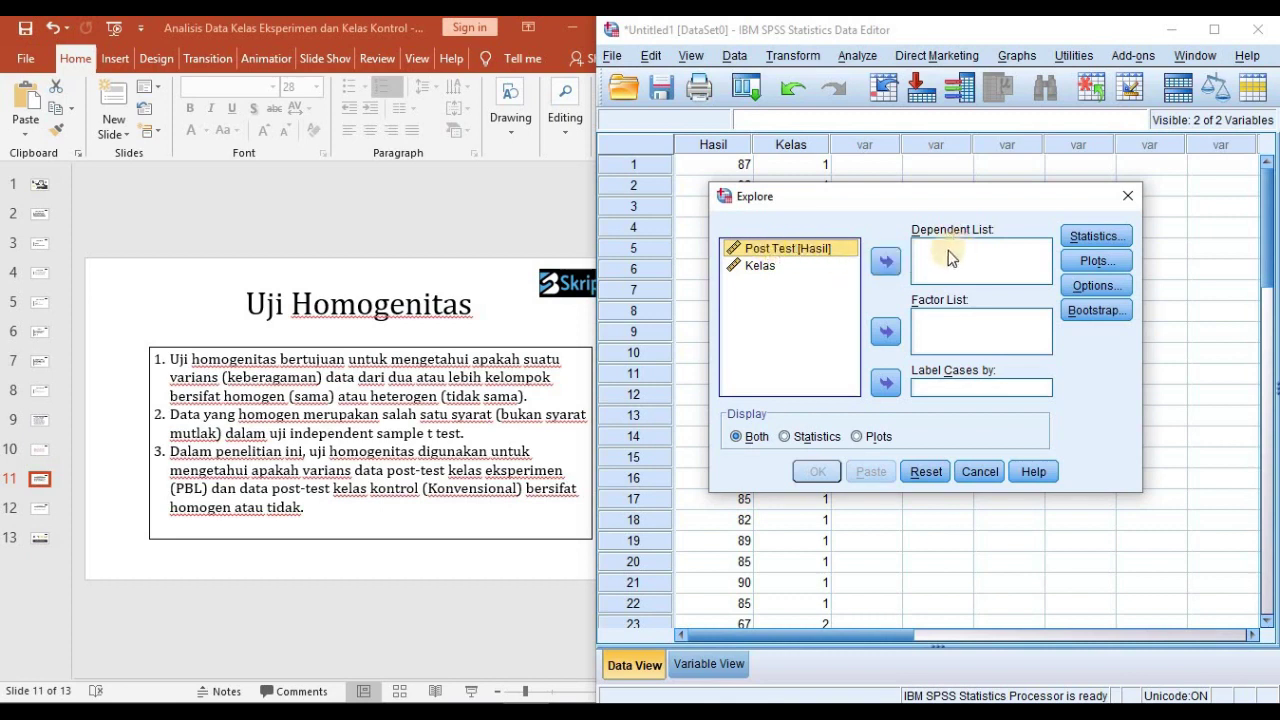
click(885, 262)
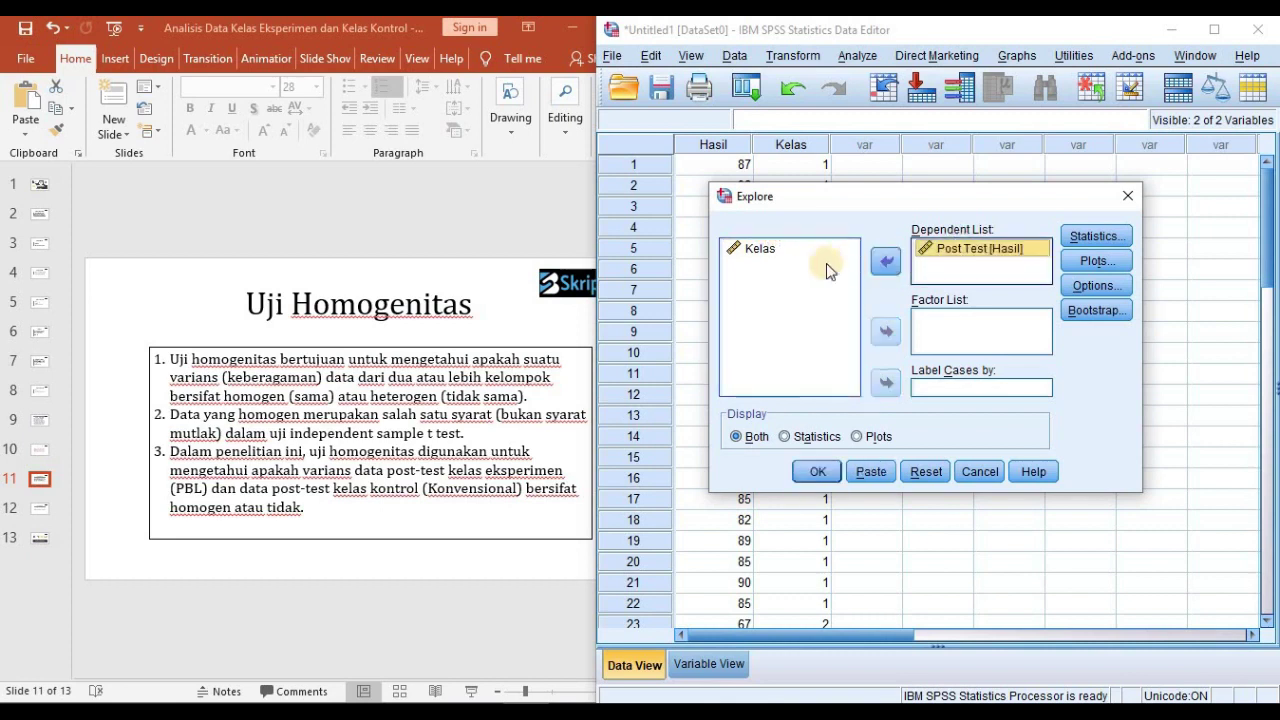
click(775, 249)
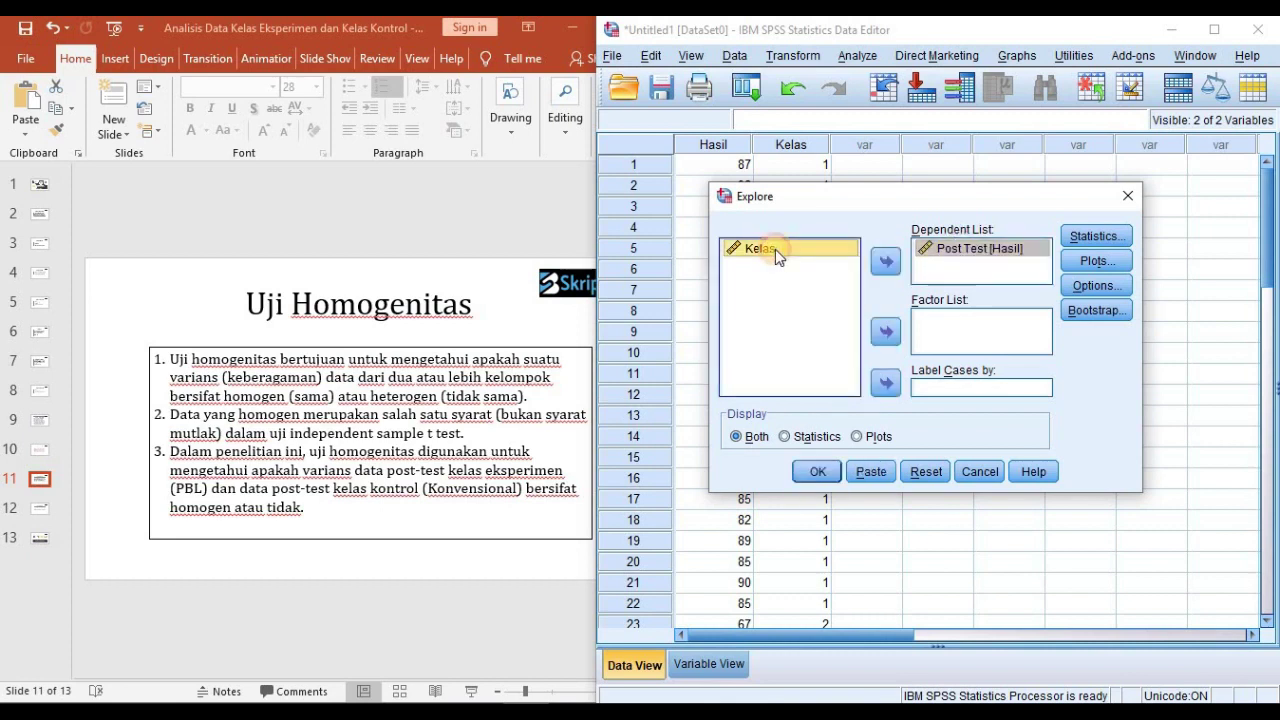
click(885, 335)
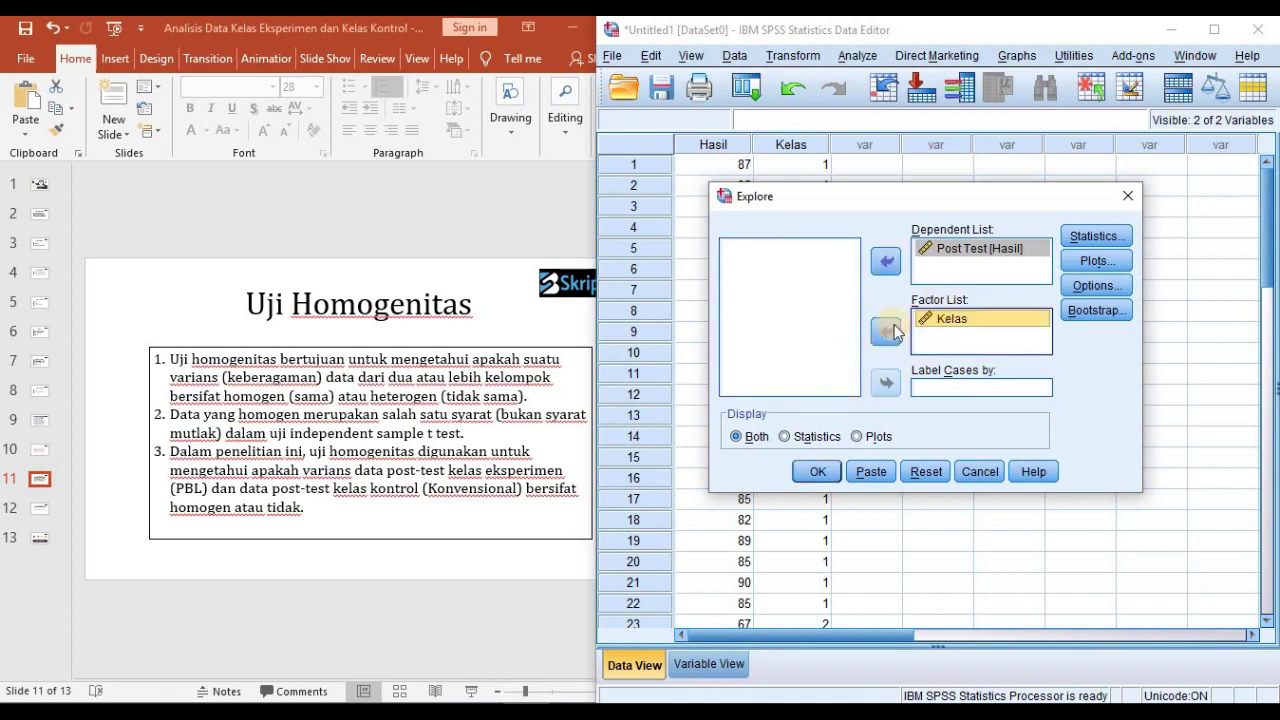
- Set Spread vs Level with Levene Test to Power estimation in the Explore plots and run the analysis
click(1110, 265)
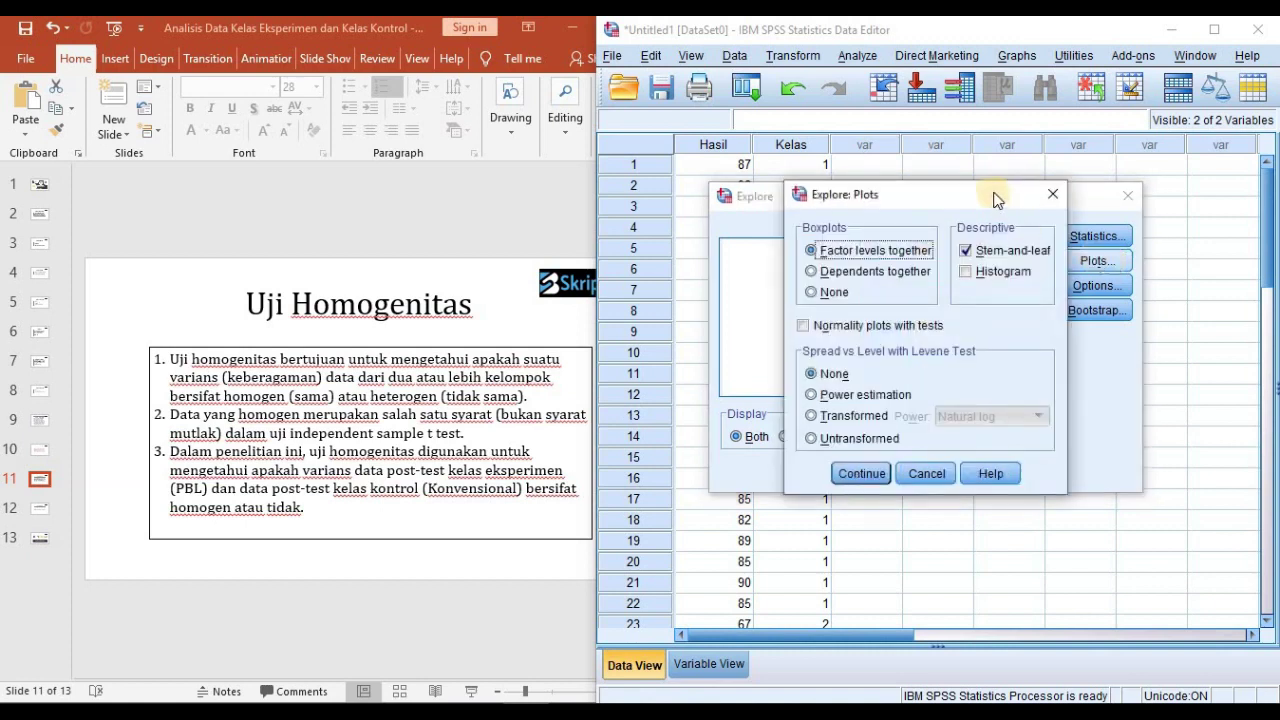
mouse_move(995, 200)
mouse_down()
mouse_move(983, 192)
mouse_move(993, 196)
mouse_up()
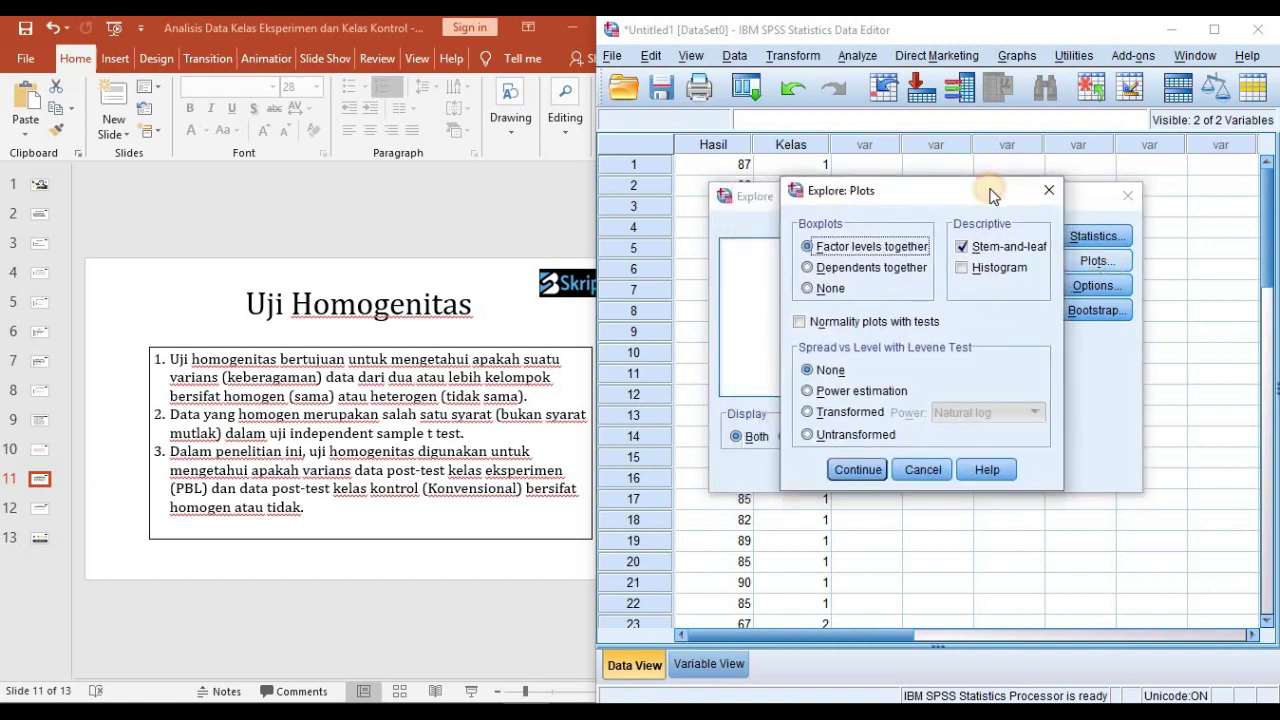
click(812, 395)
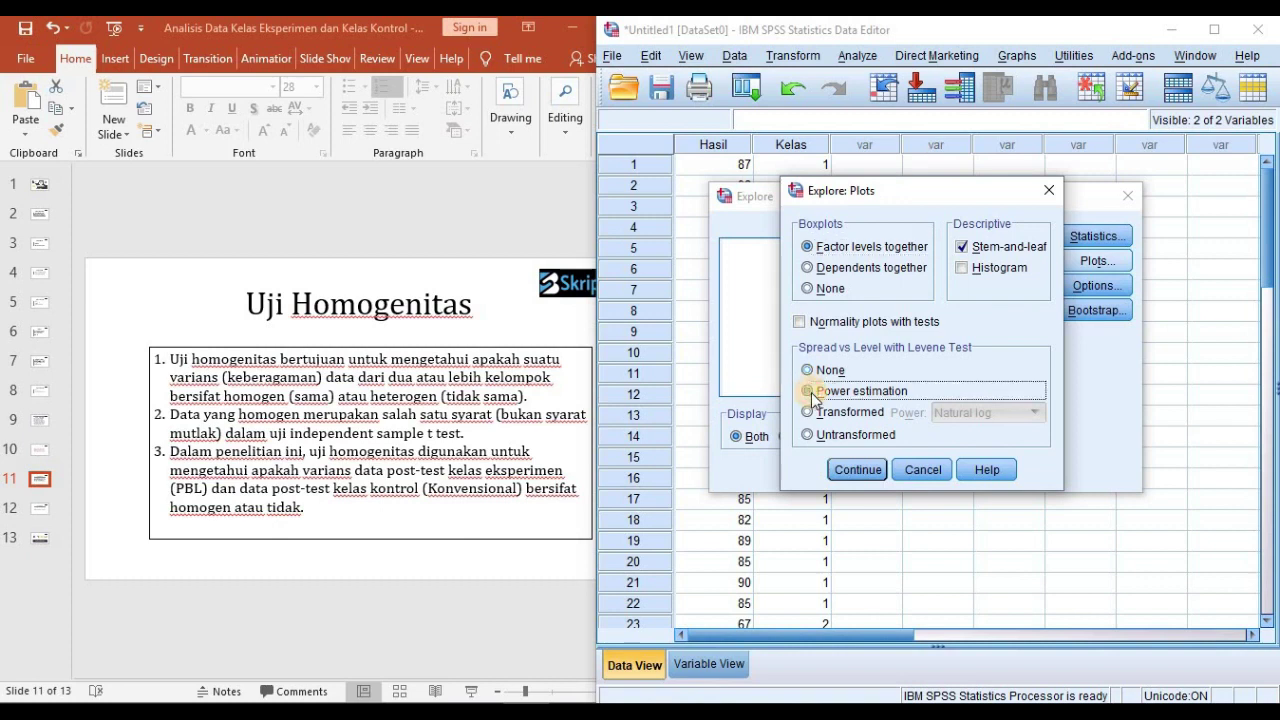
click(857, 470)
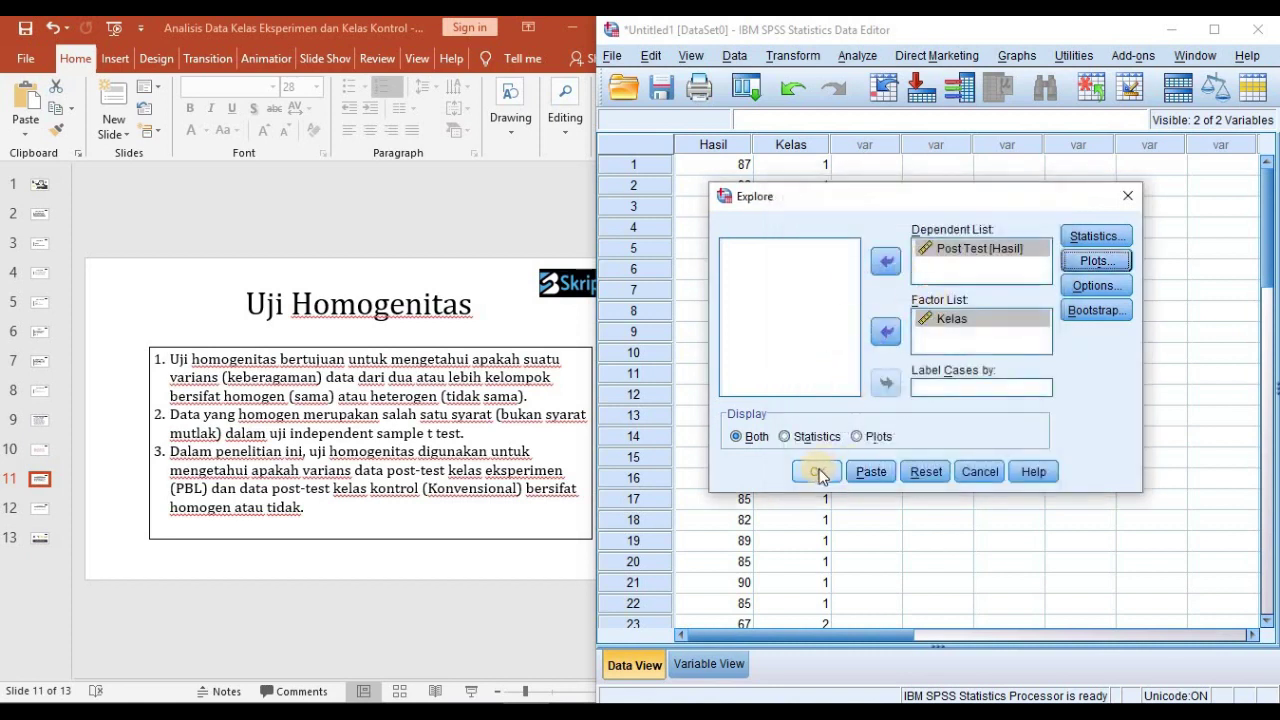
click(817, 472)
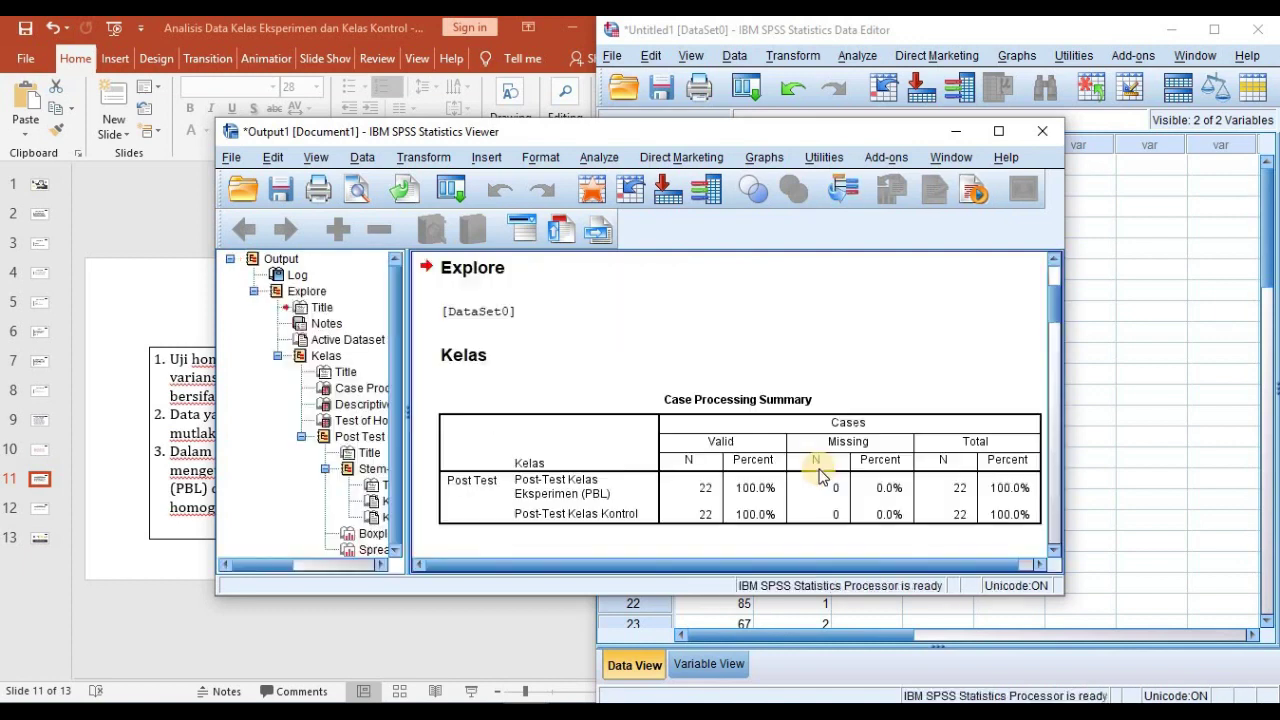
- Examine the Test of Homogeneity of Variance table in the output, with the viewer window shrunk and placed beside the PowerPoint slide
click(995, 130)
scroll(575, 385, down, 10)
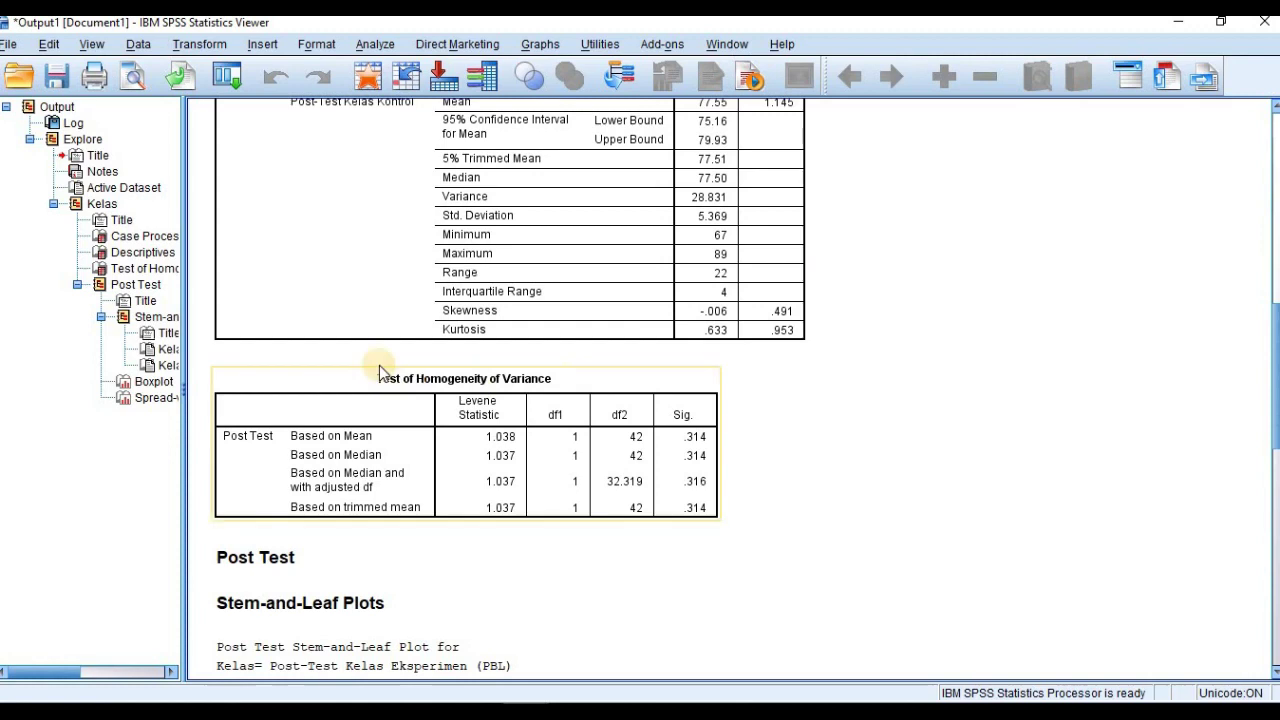
click(410, 388)
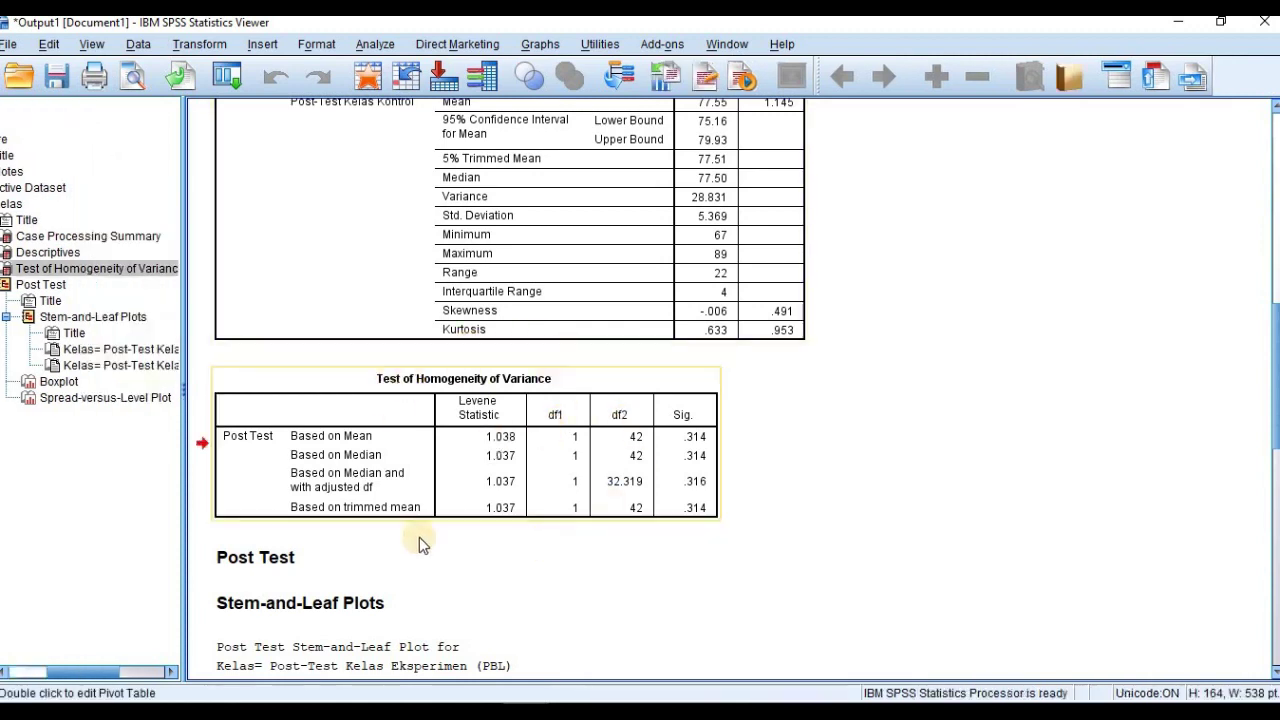
click(1221, 21)
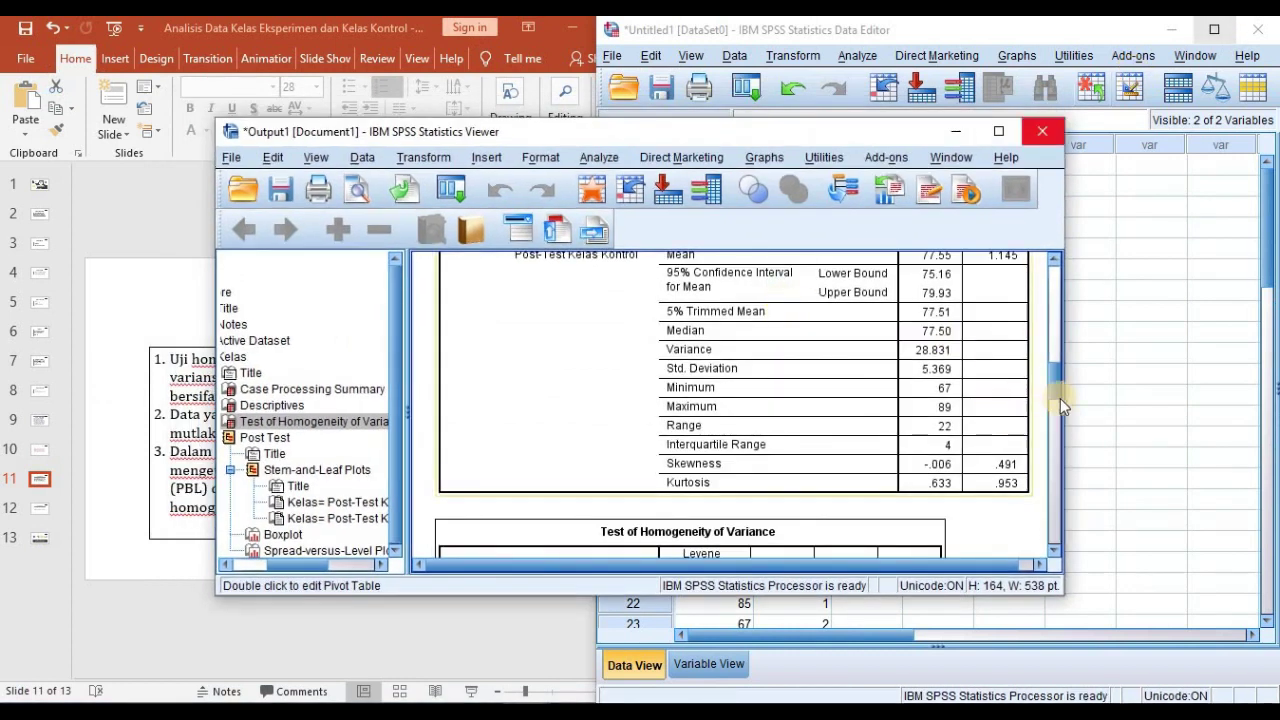
drag(1060, 398, 1058, 422)
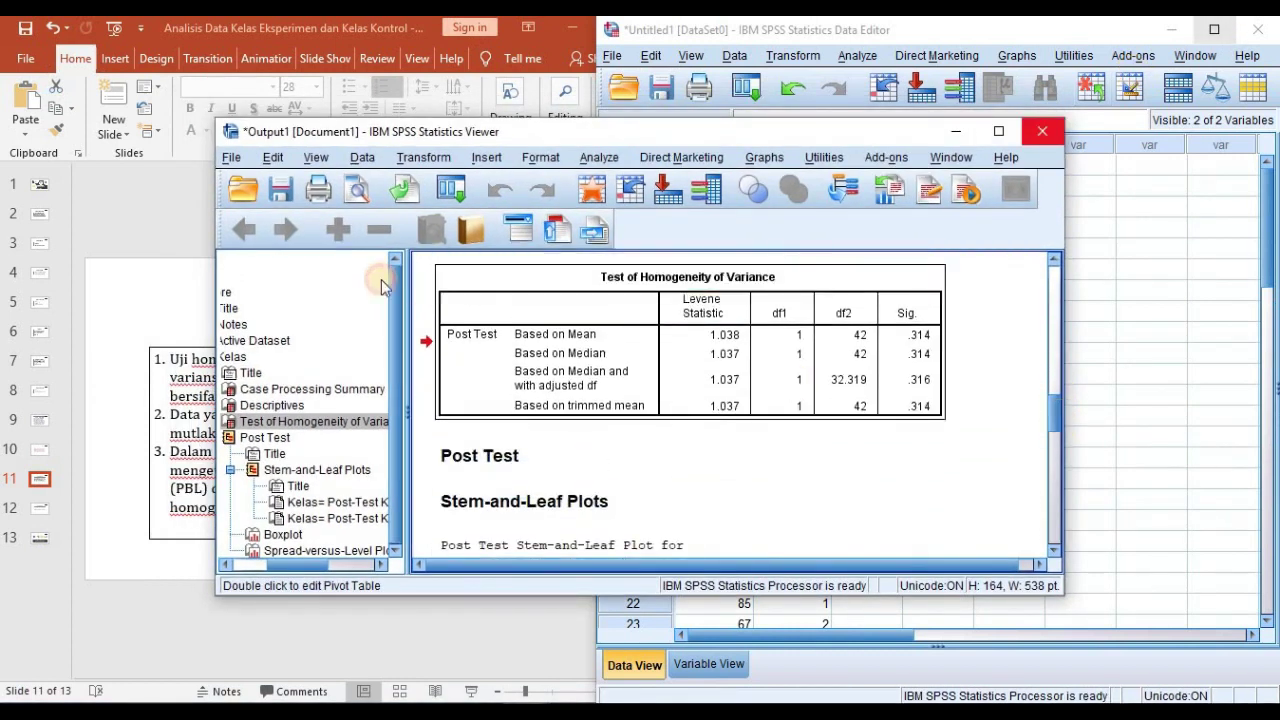
drag(212, 324, 436, 316)
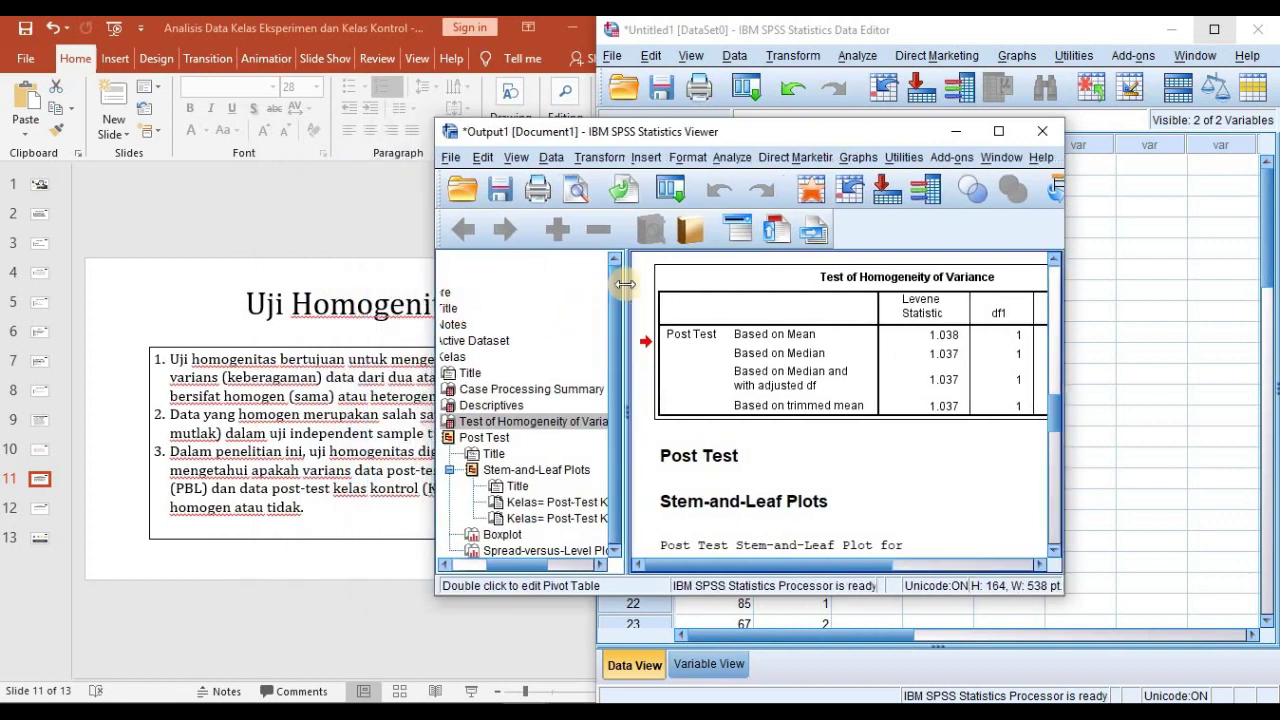
drag(627, 283, 532, 283)
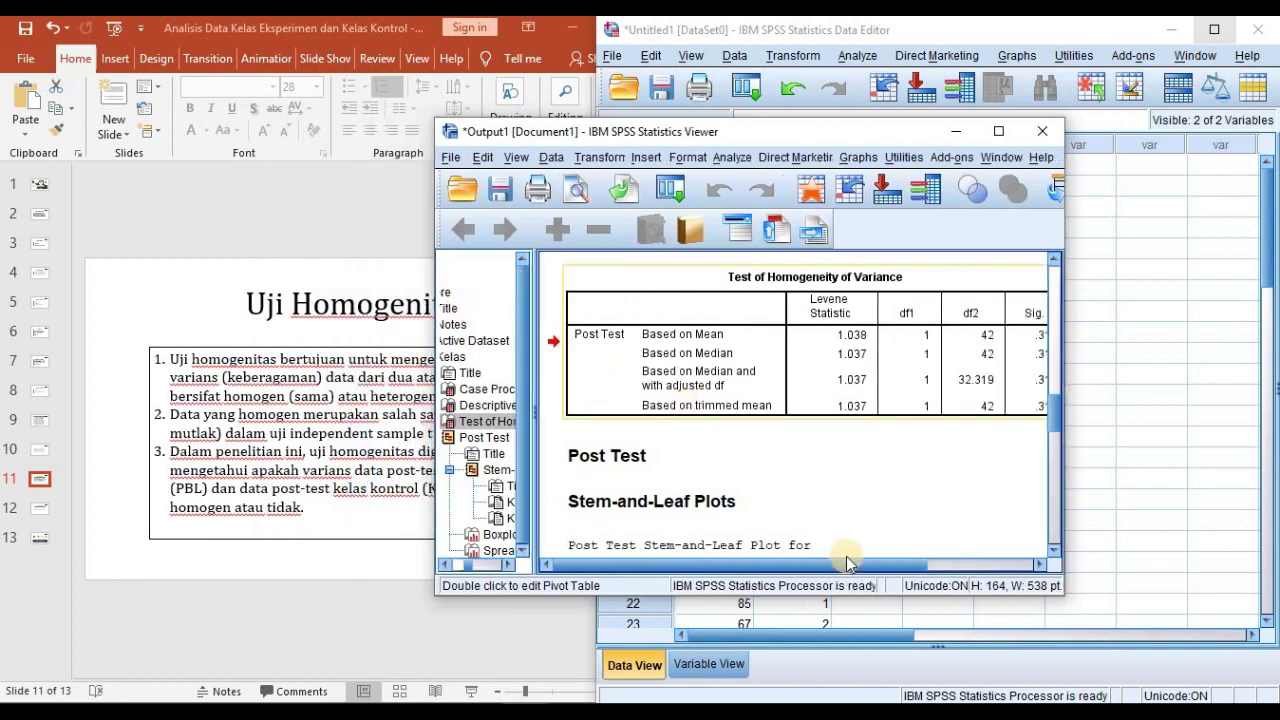
drag(848, 565, 900, 563)
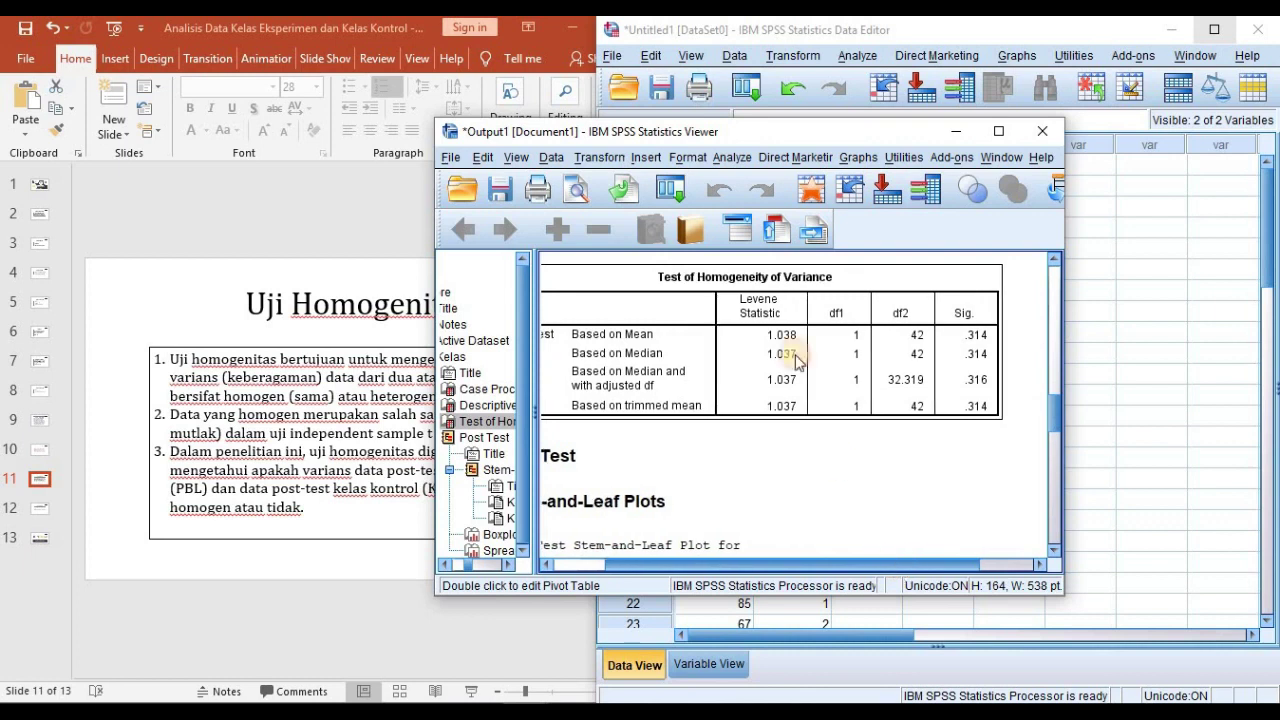
click(708, 303)
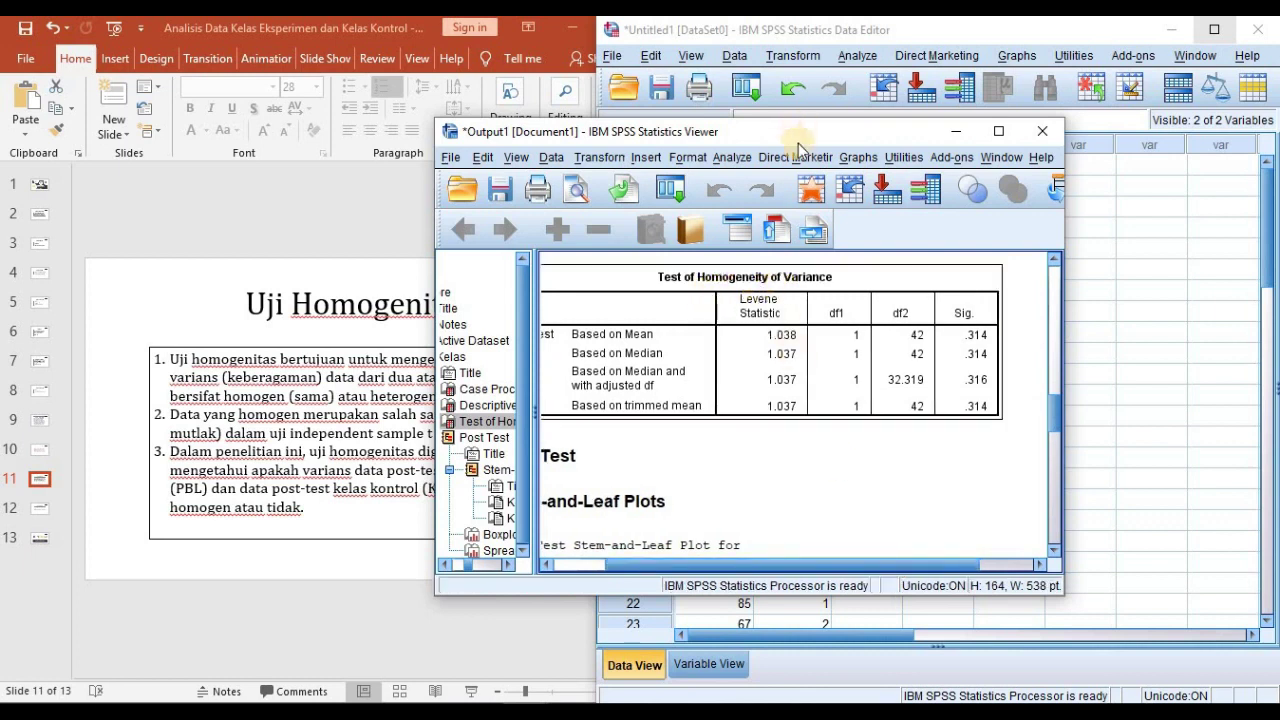
drag(818, 135, 980, 38)
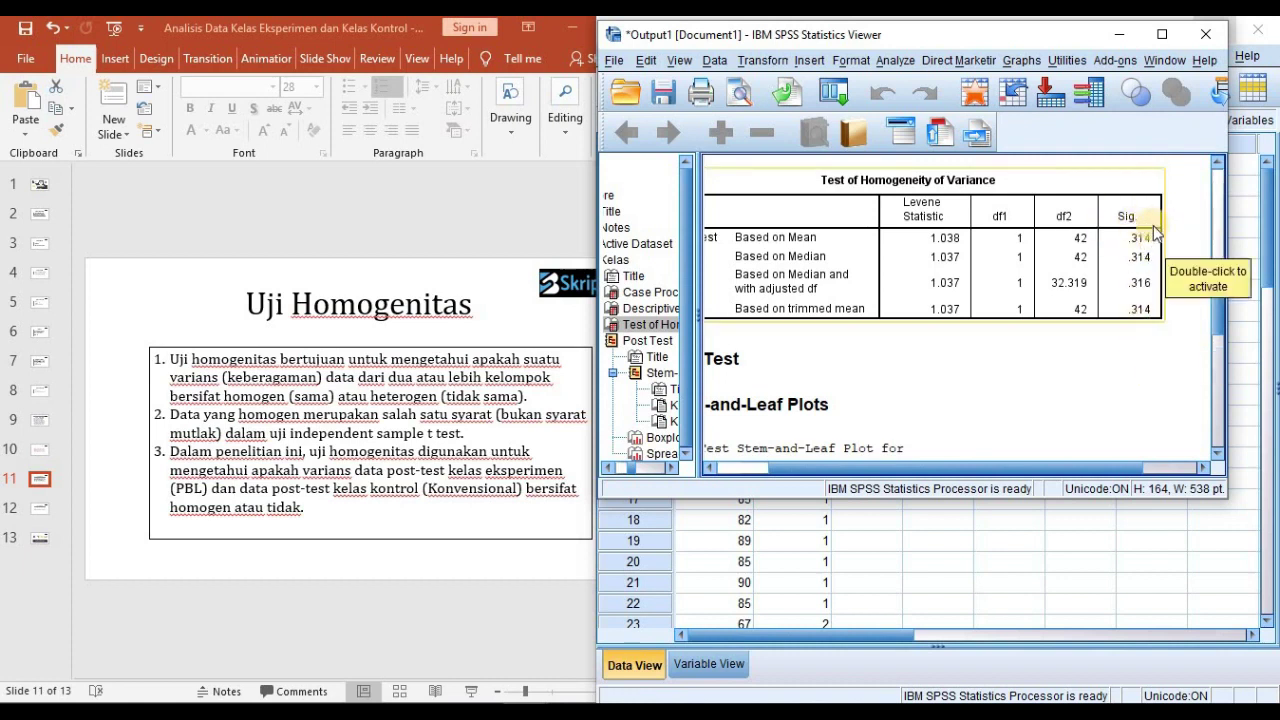
- Switch to slide 12 in PowerPoint and color the conclusion text from "bahwa varians" through "HOMOGEN" blue
click(42, 514)
click(40, 510)
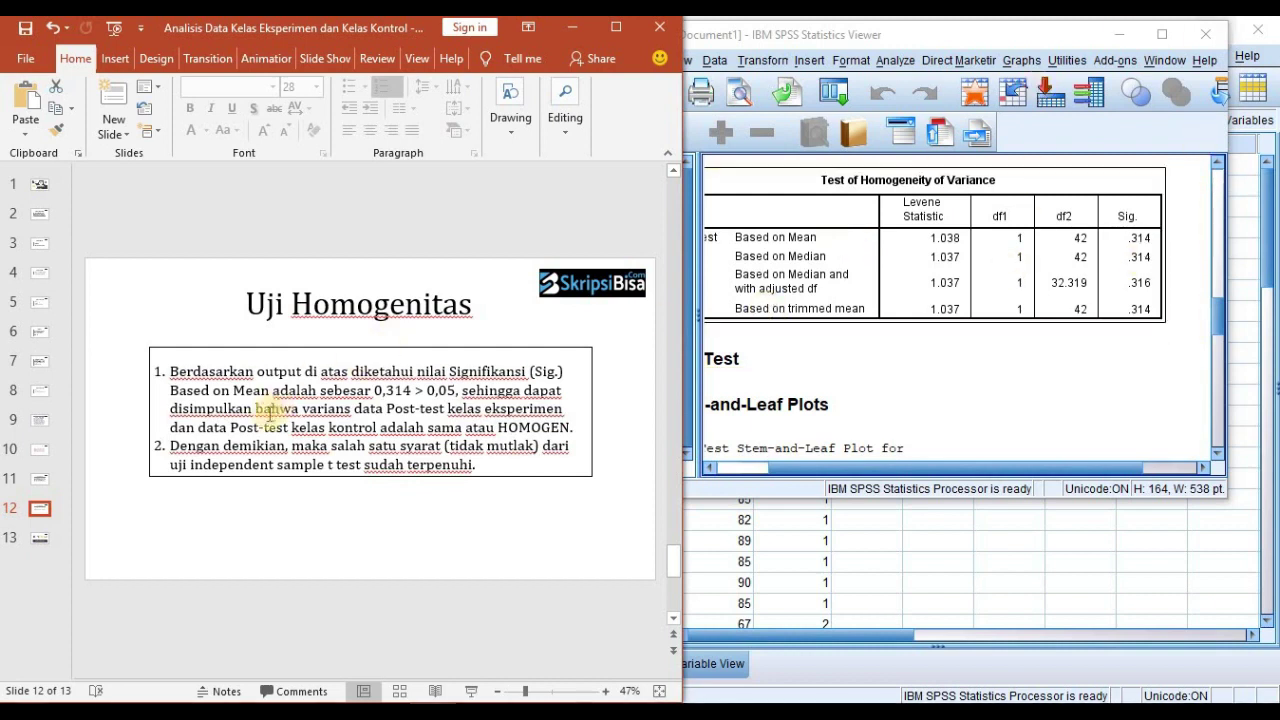
drag(381, 389, 456, 390)
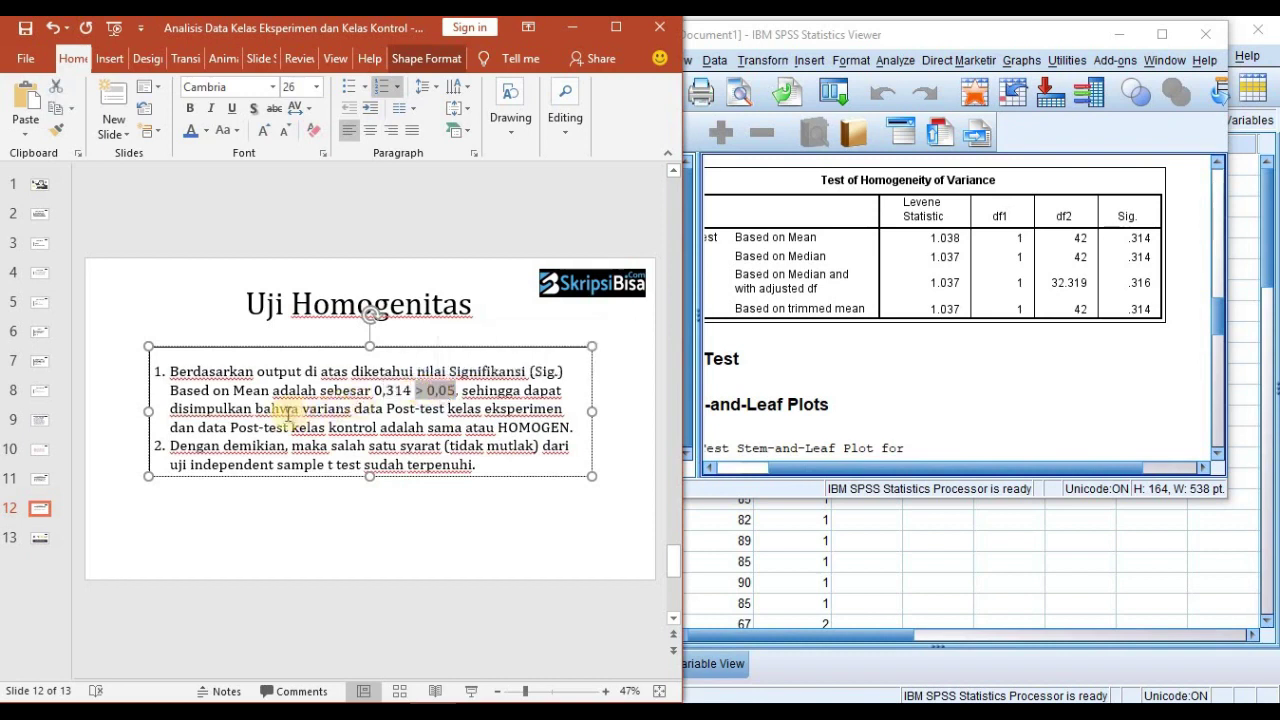
drag(257, 410, 570, 428)
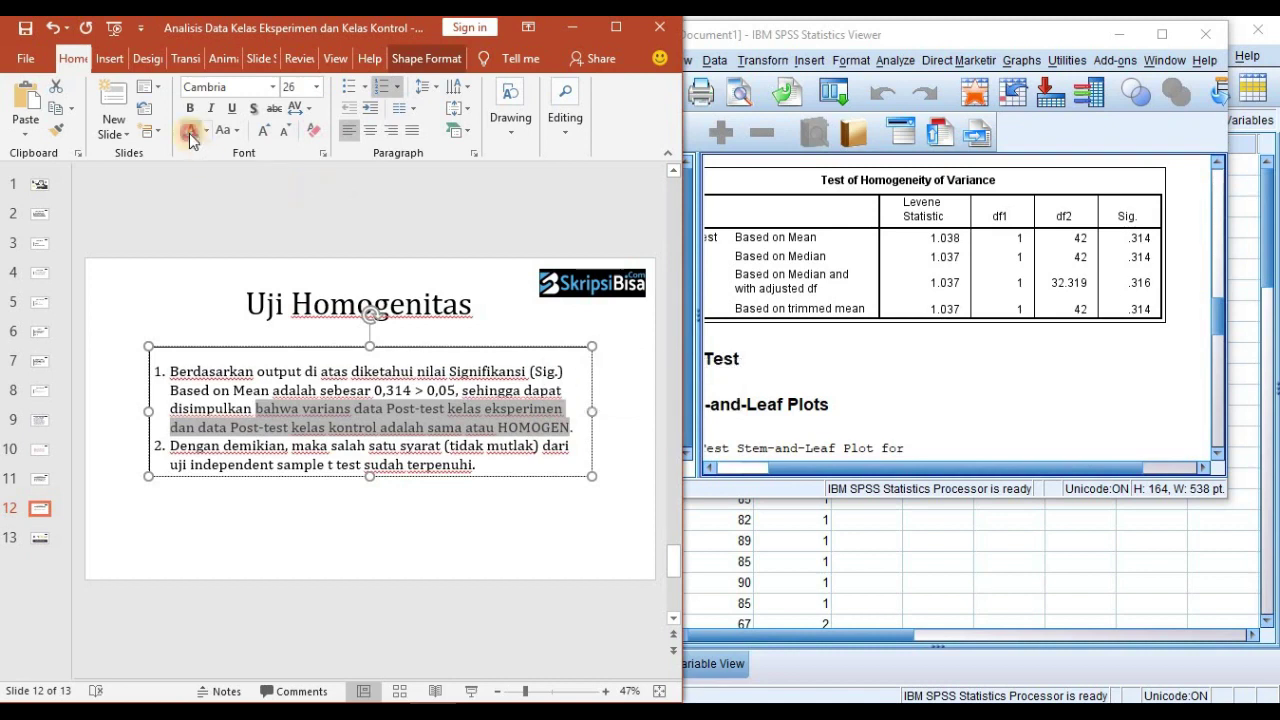
click(313, 385)
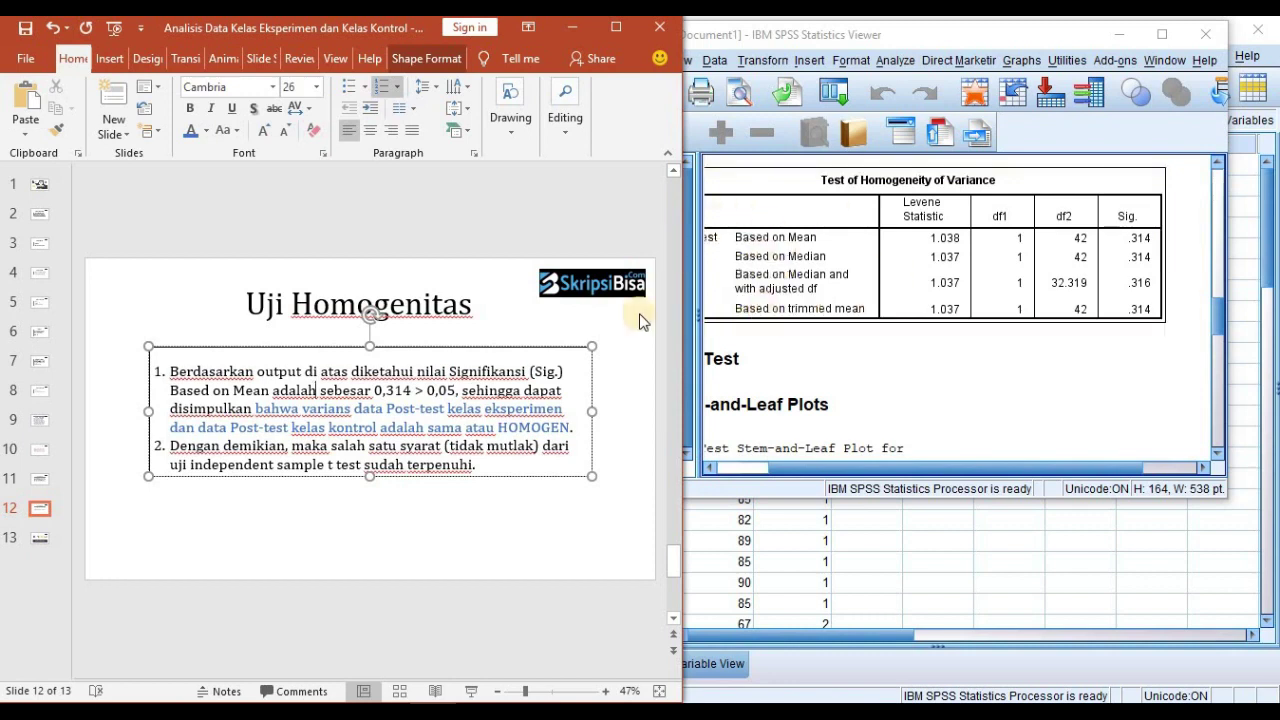
- Close the SPSS output viewer with the Explore results without saving it
click(967, 37)
click(1205, 34)
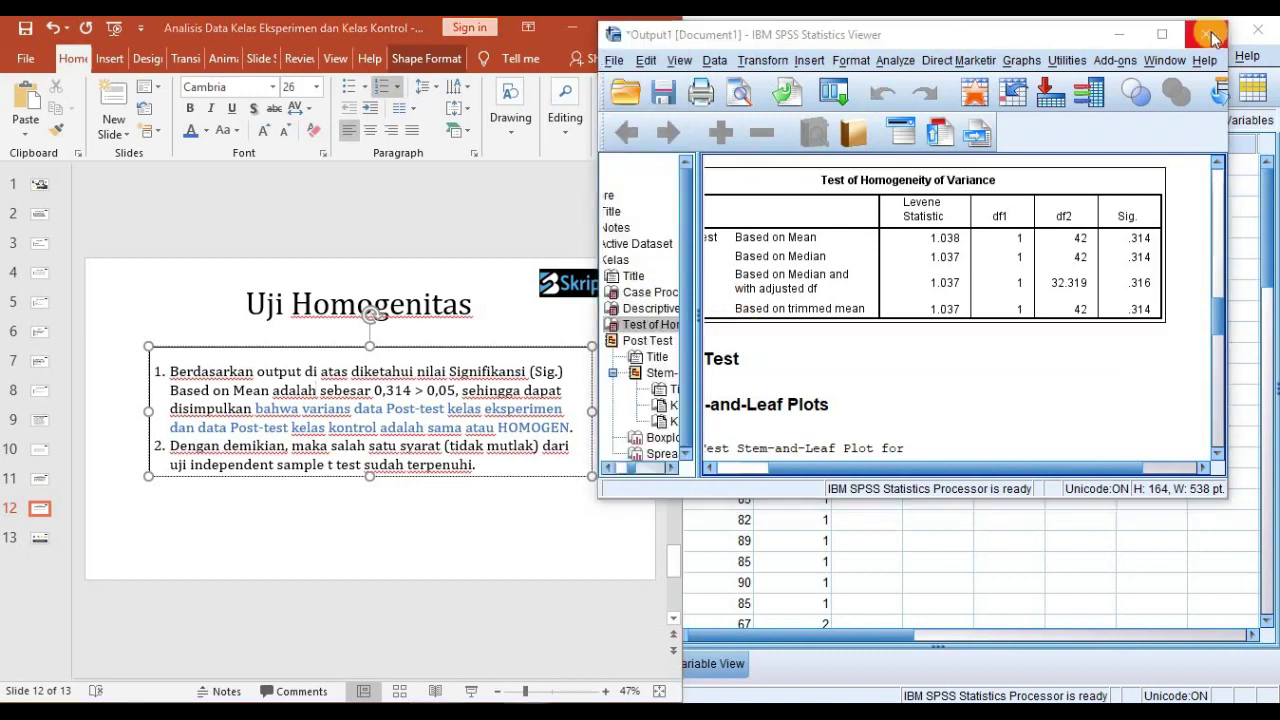
click(911, 294)
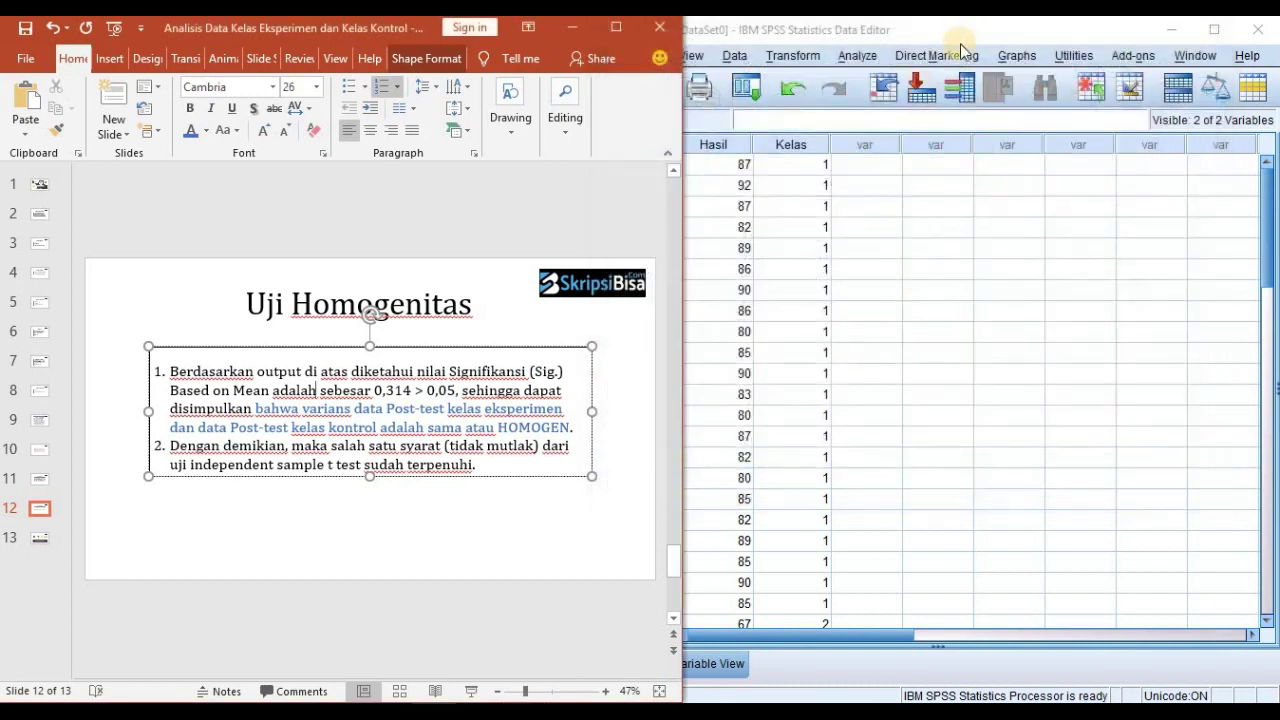
- Set up a One-Way ANOVA in SPSS with Post Test [Hasil] as the dependent variable and Kelas as the factor
click(851, 32)
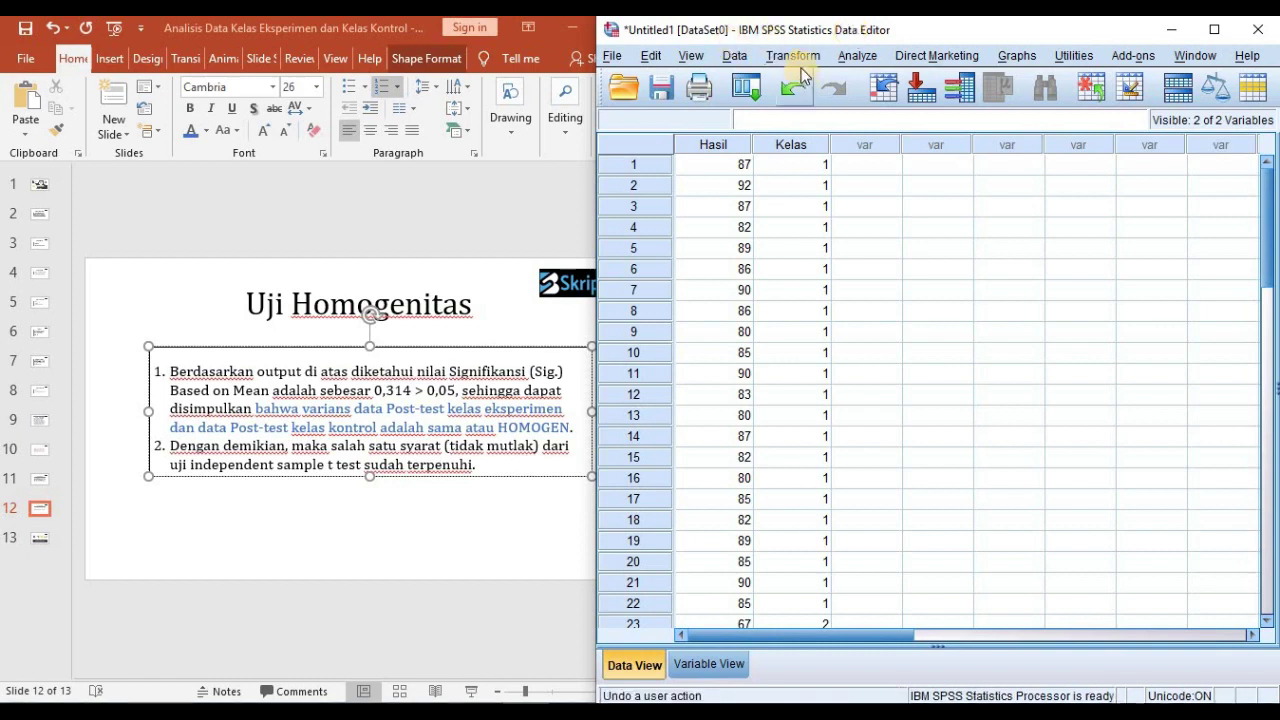
click(856, 58)
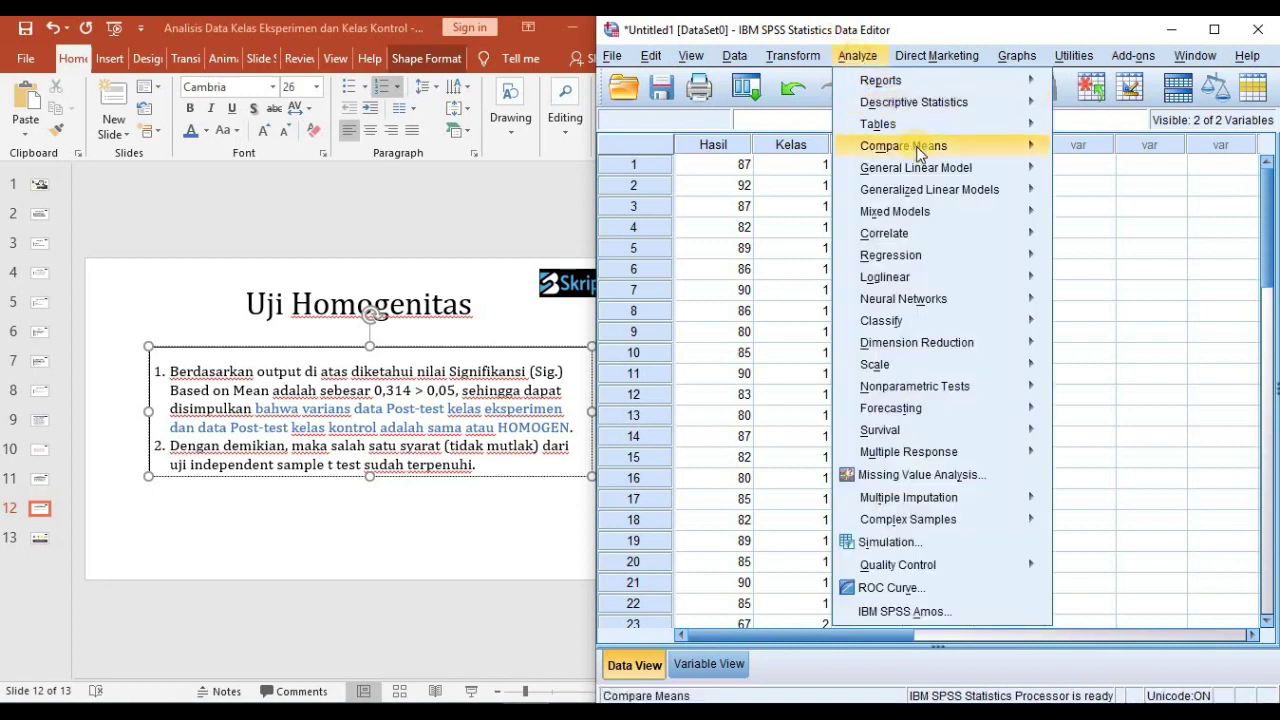
mouse_move(917, 151)
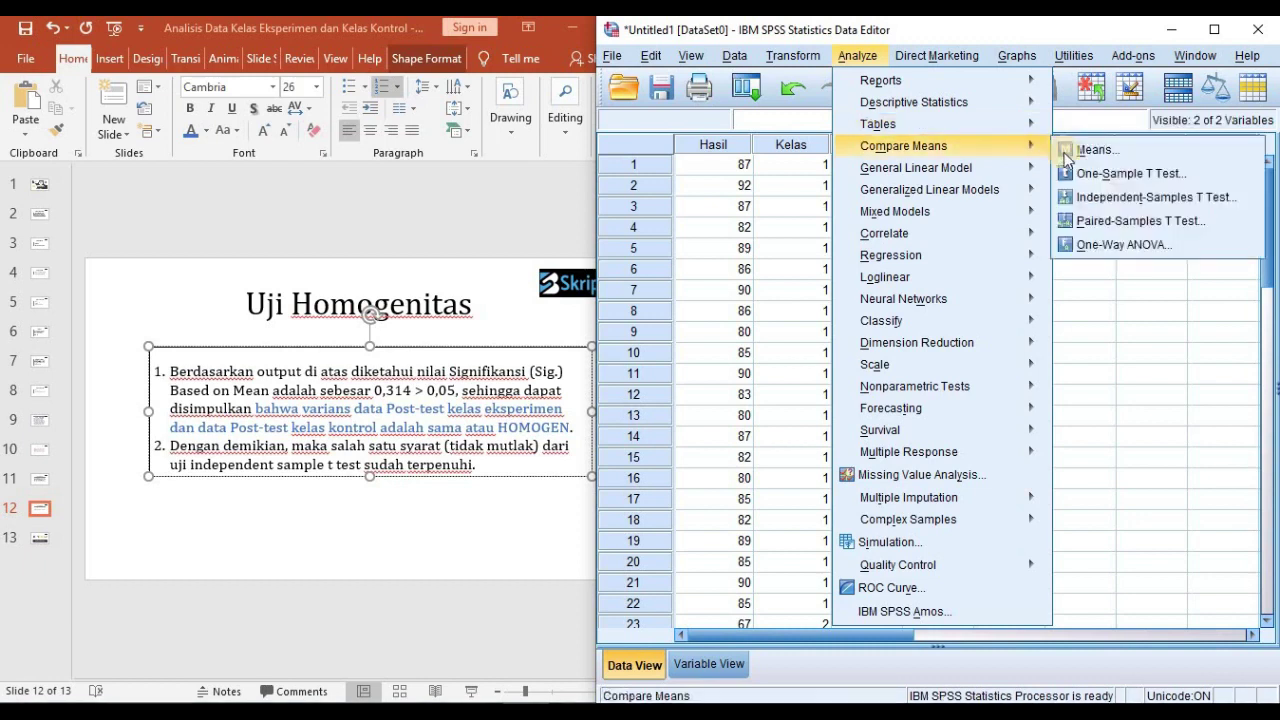
click(1132, 244)
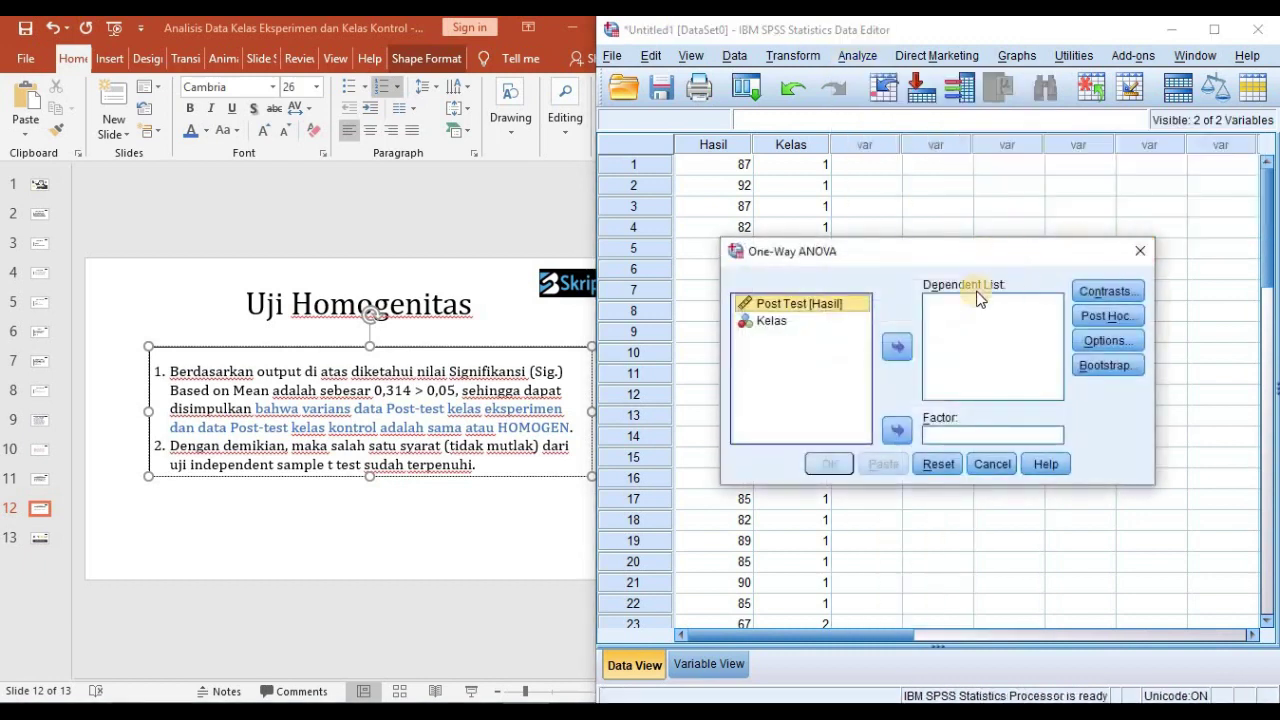
click(896, 350)
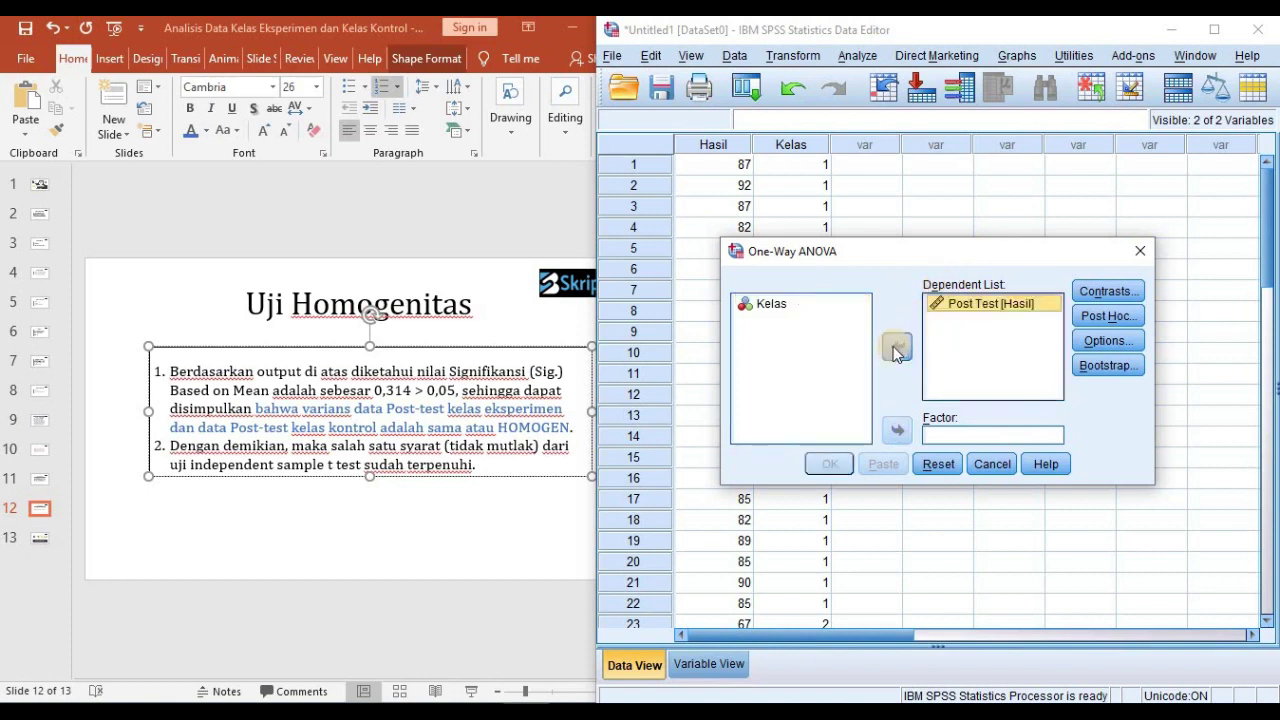
click(769, 303)
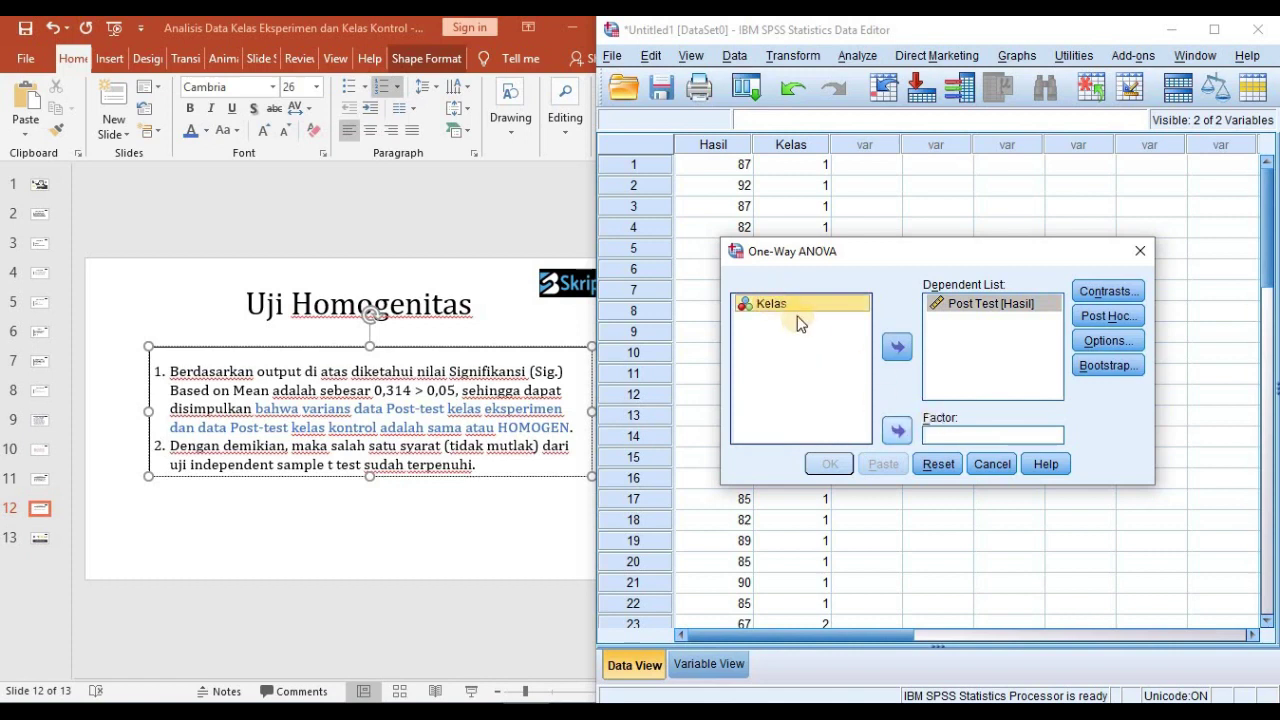
click(896, 432)
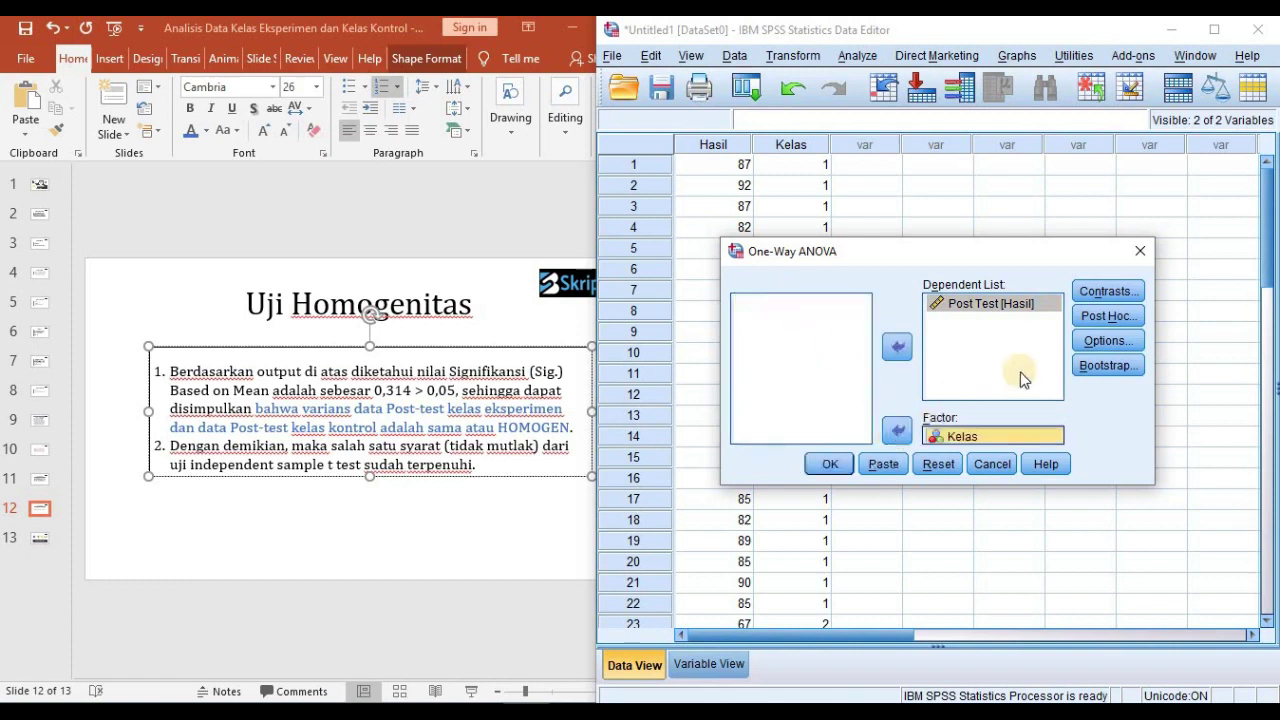
- Run the One-Way ANOVA with its default options and close the resulting output viewer without saving it
click(826, 463)
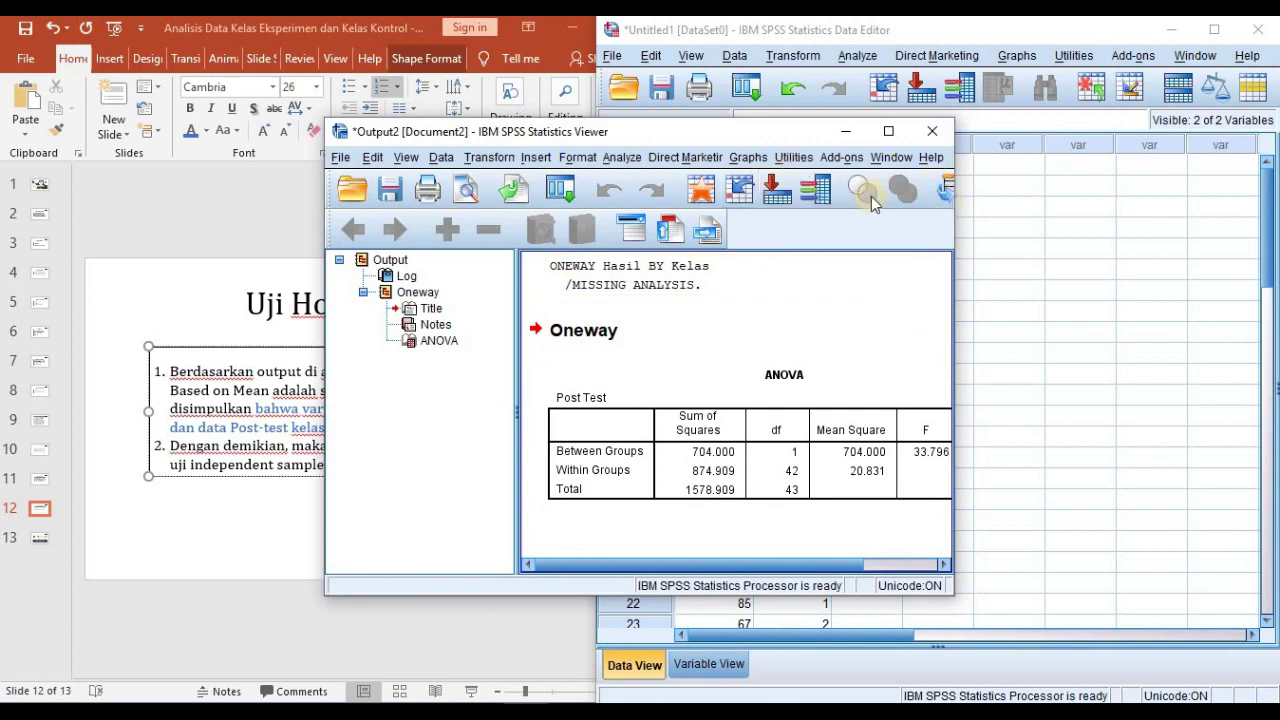
click(942, 132)
click(645, 393)
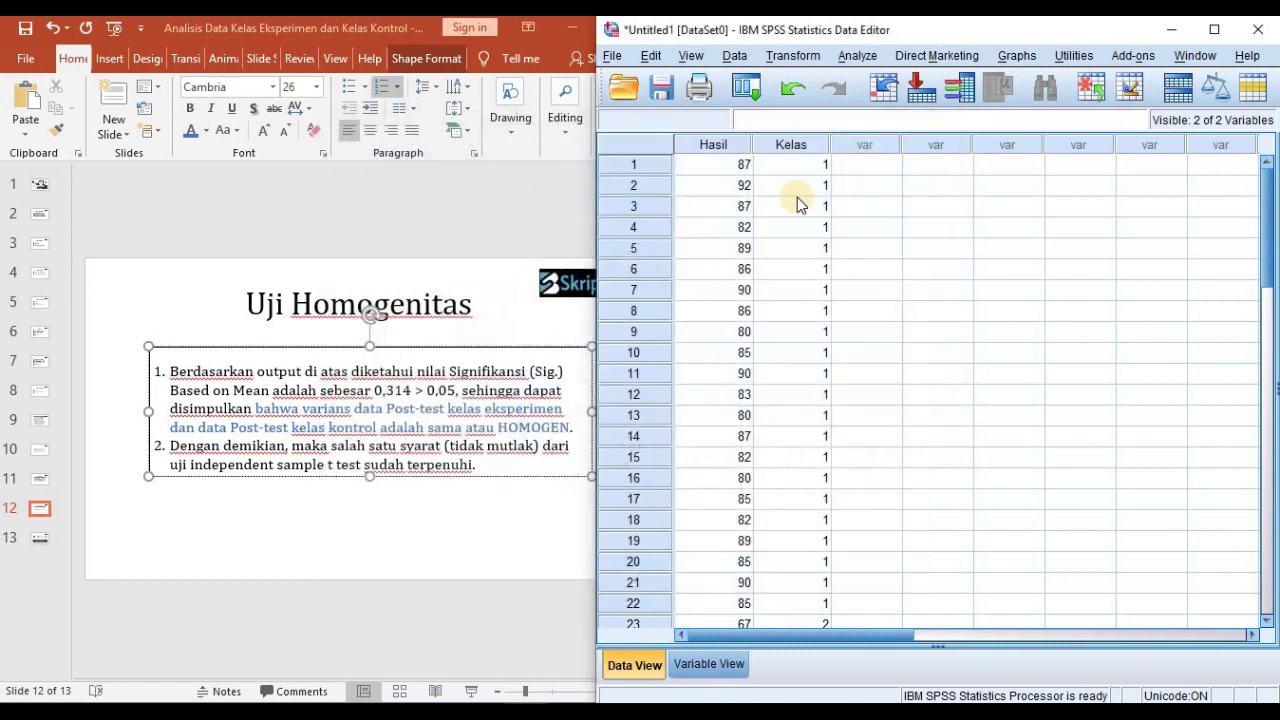
- Enable the Homogeneity of variance test in the One-Way ANOVA options and run the analysis of Post Test by Kelas
click(857, 55)
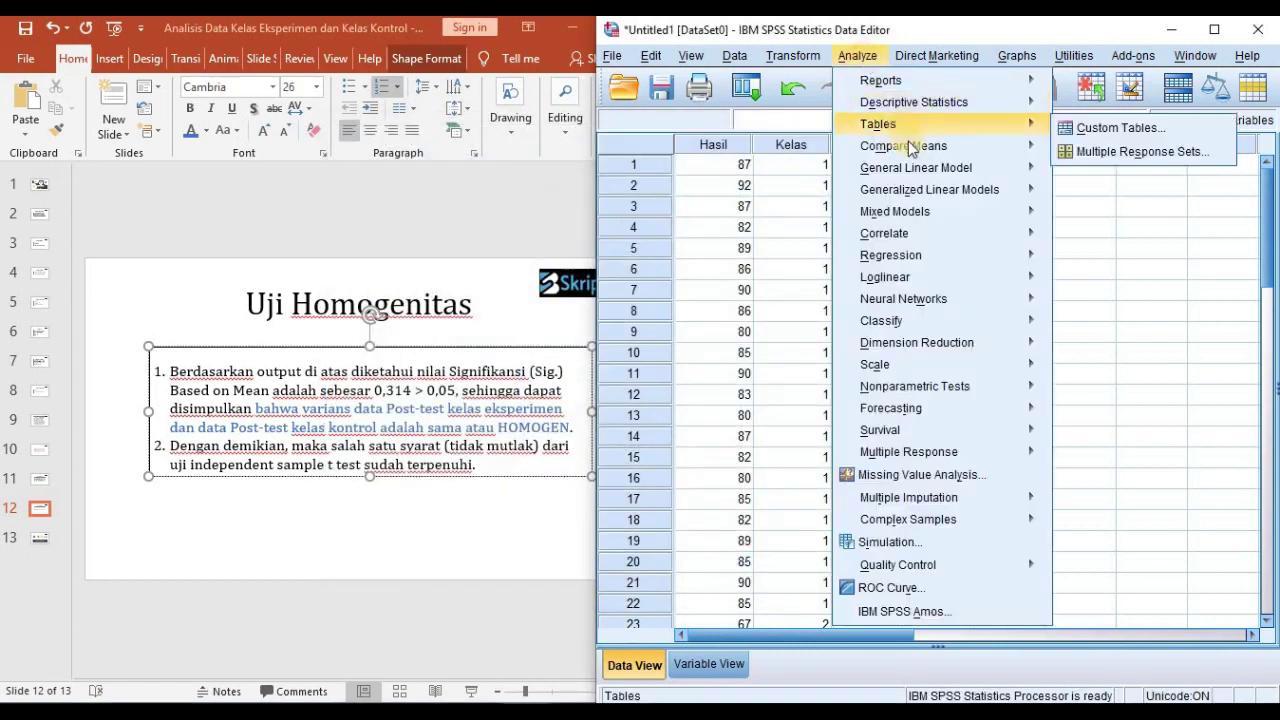
mouse_move(976, 143)
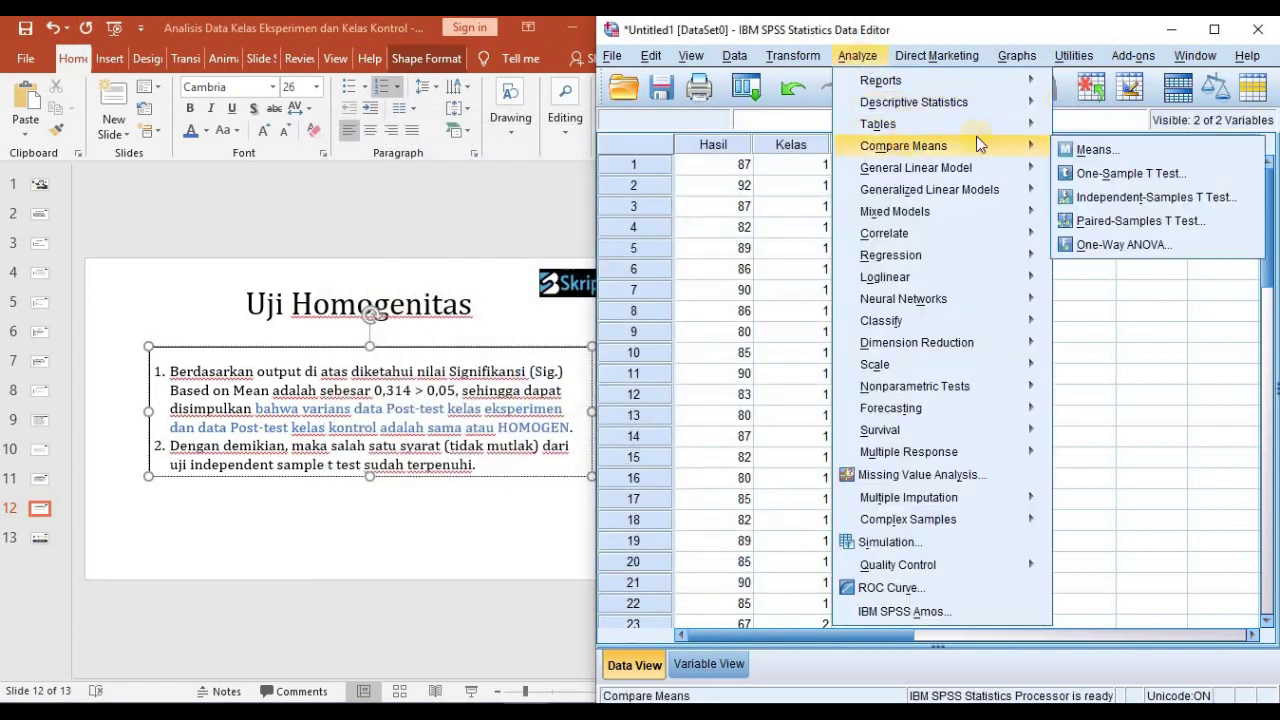
click(1142, 254)
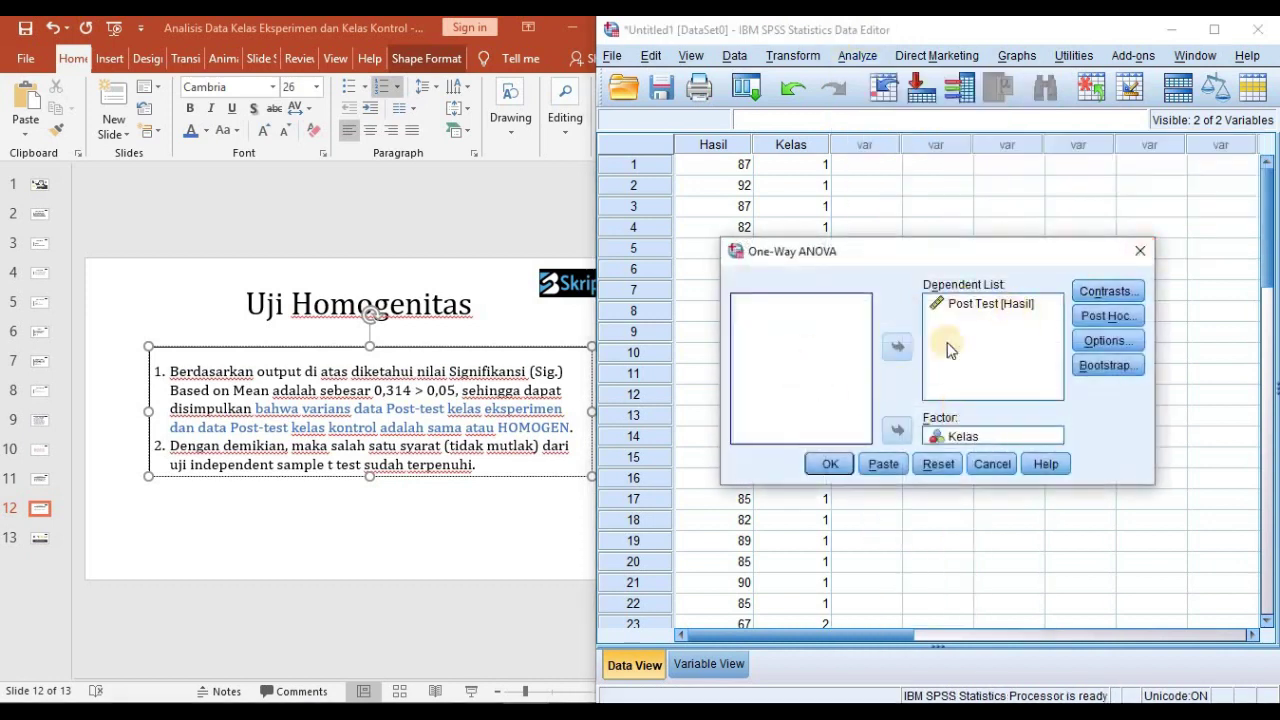
click(1127, 343)
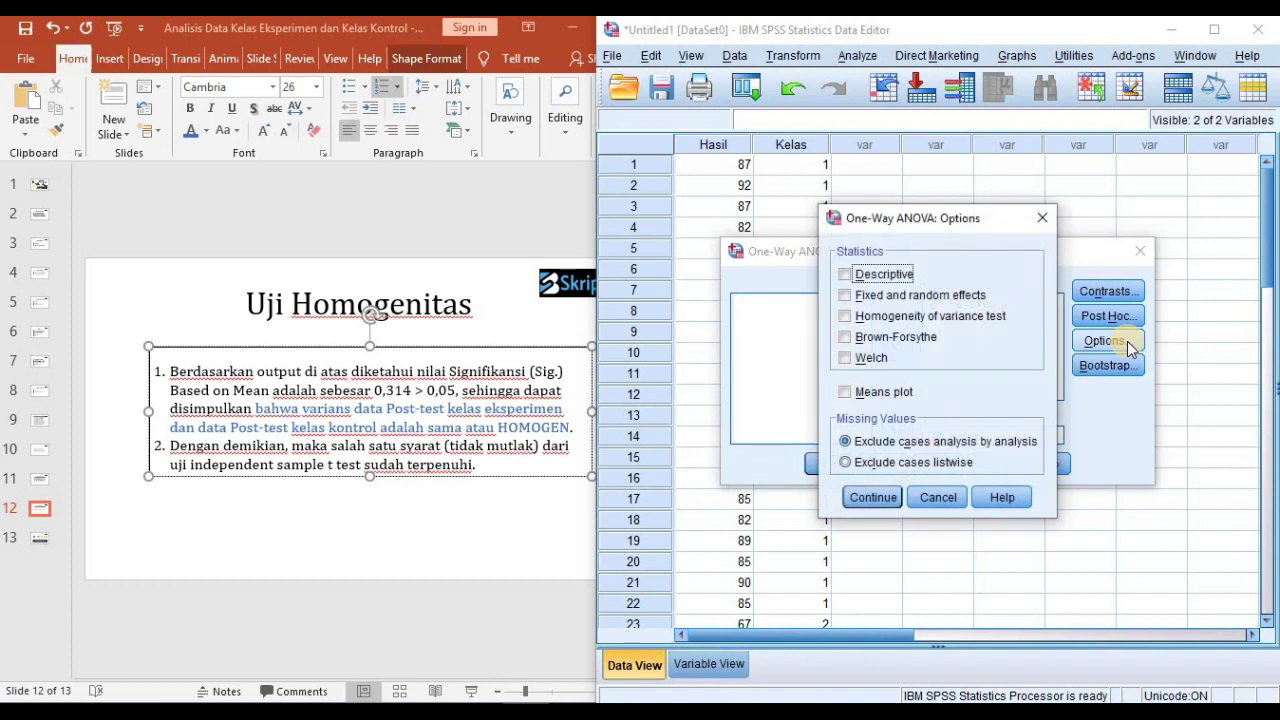
click(880, 318)
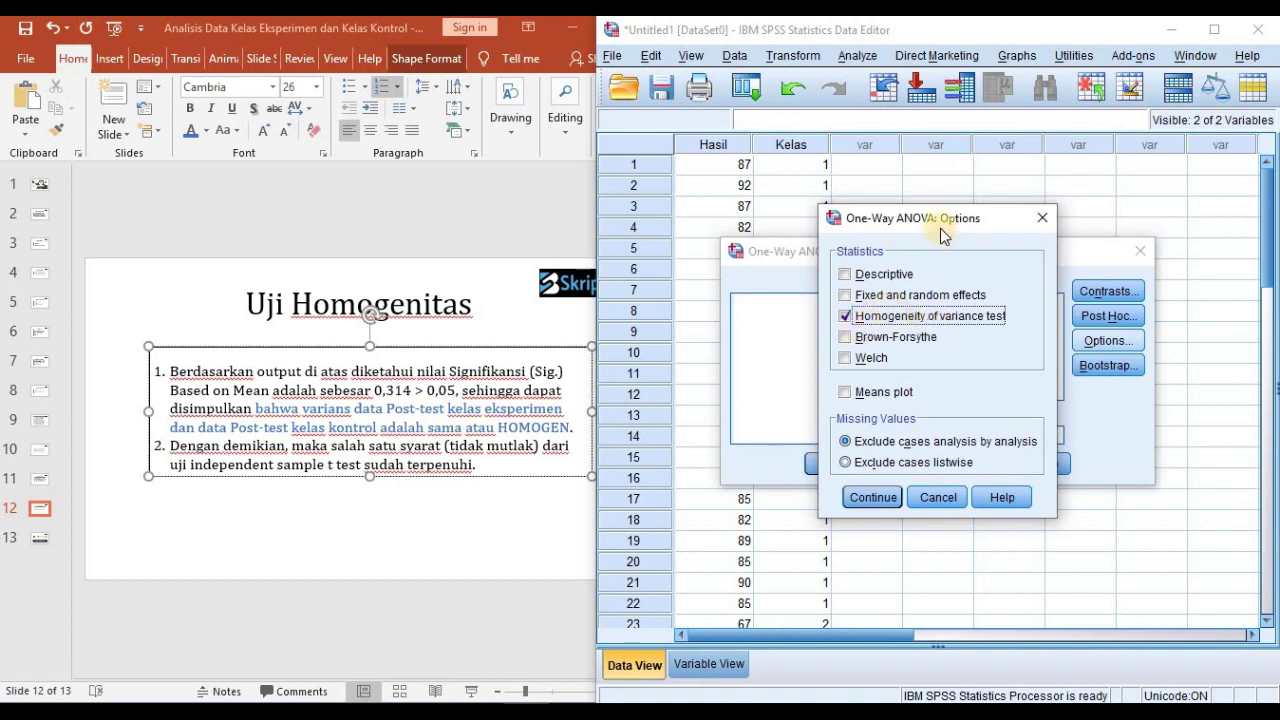
click(866, 497)
click(832, 466)
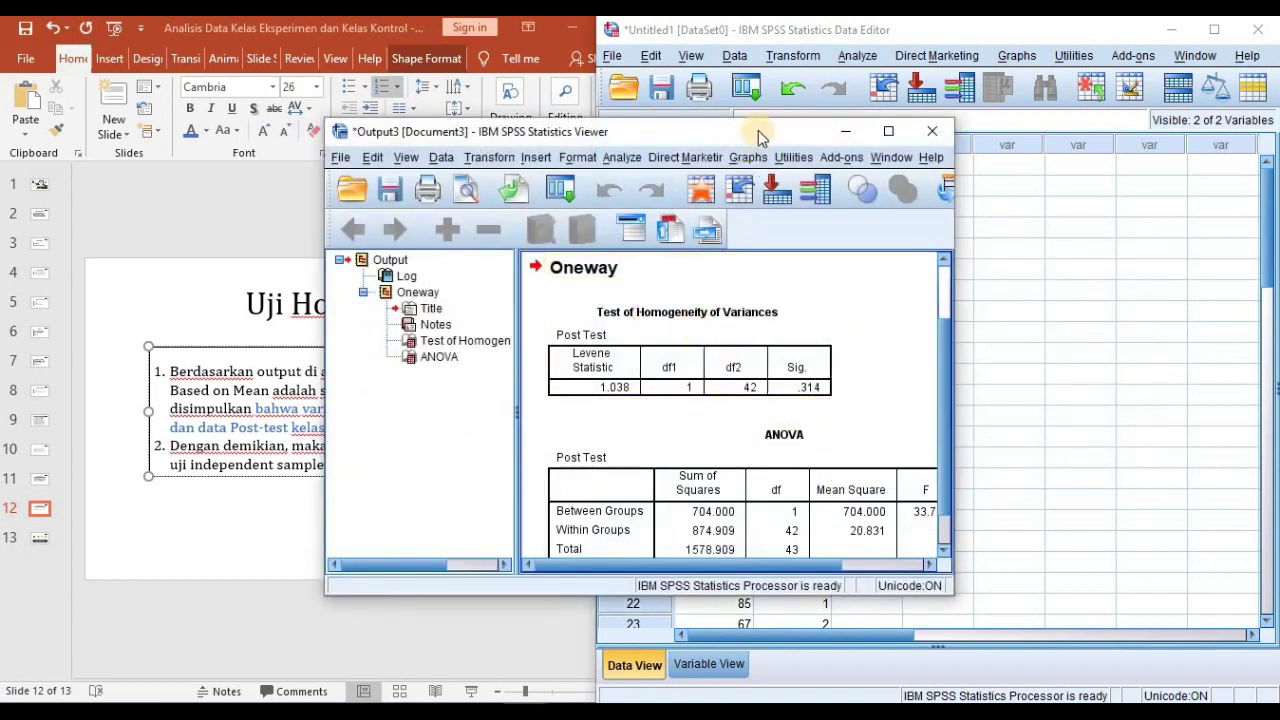
- Place the SPSS output viewer beside the Uji Homogenitas slide to compare the results, and go to slide 1 in PowerPoint
drag(806, 140, 1074, 102)
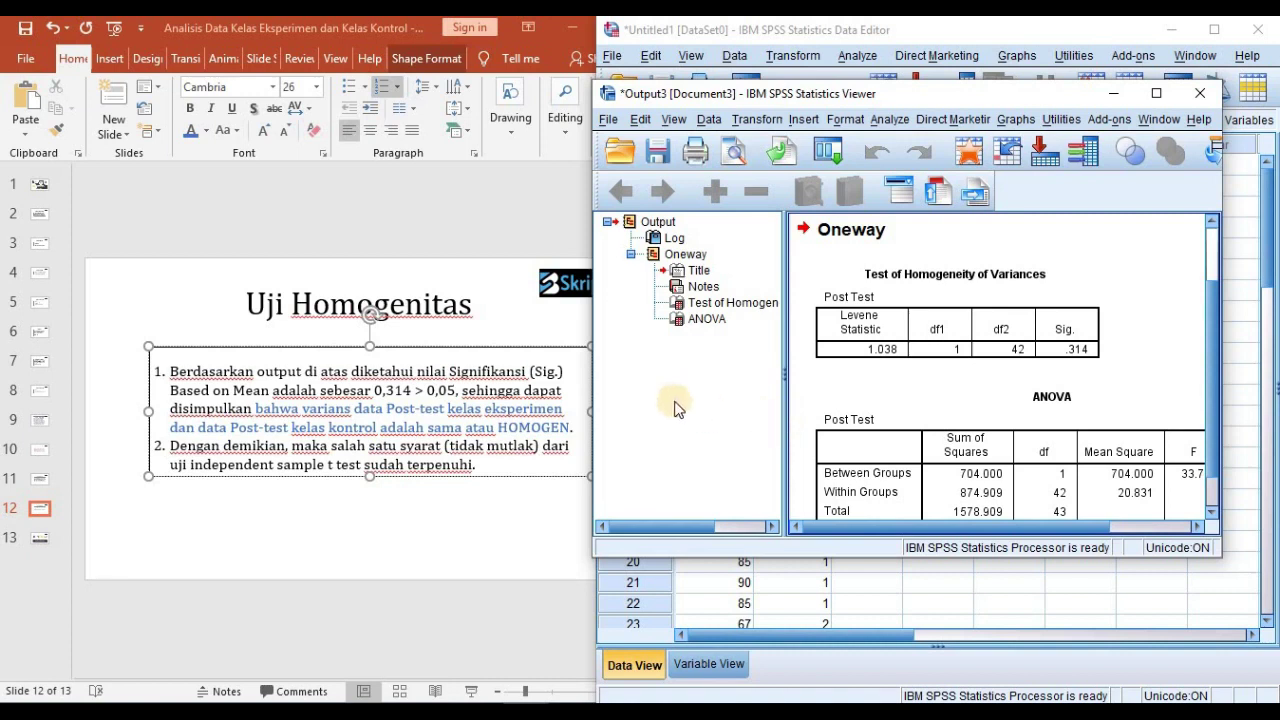
drag(845, 103, 851, 41)
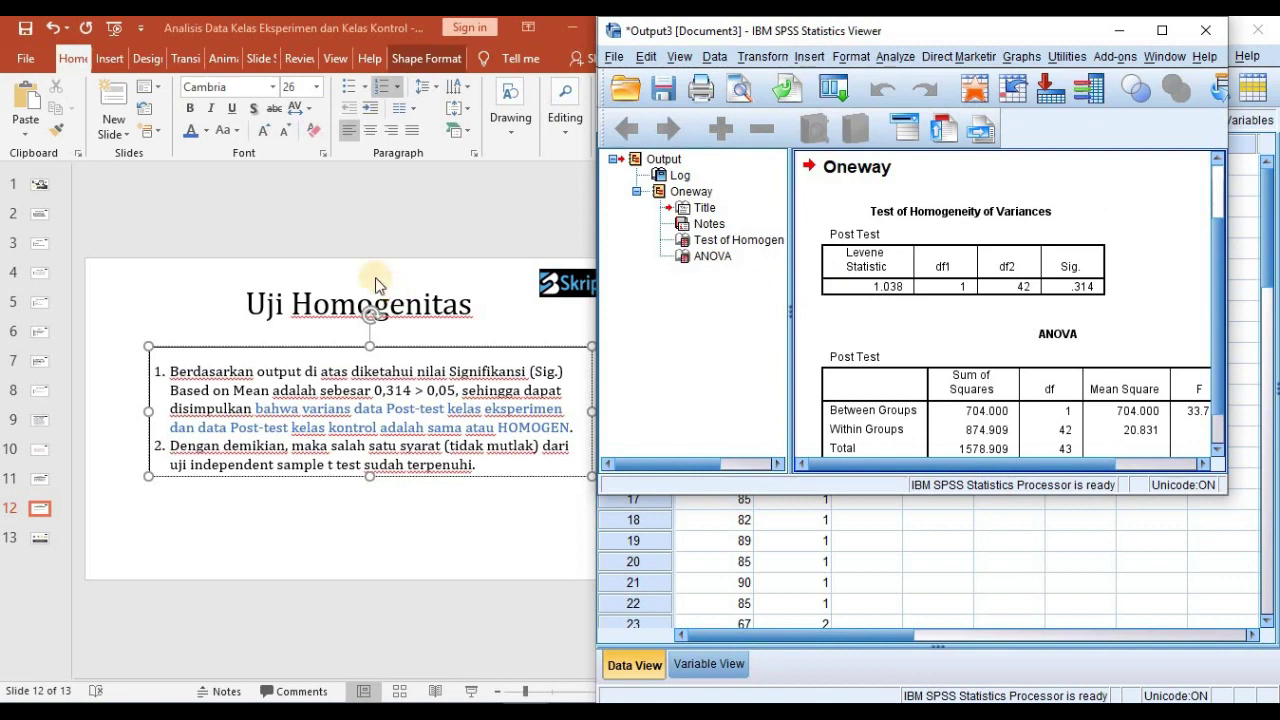
click(40, 188)
click(40, 188)
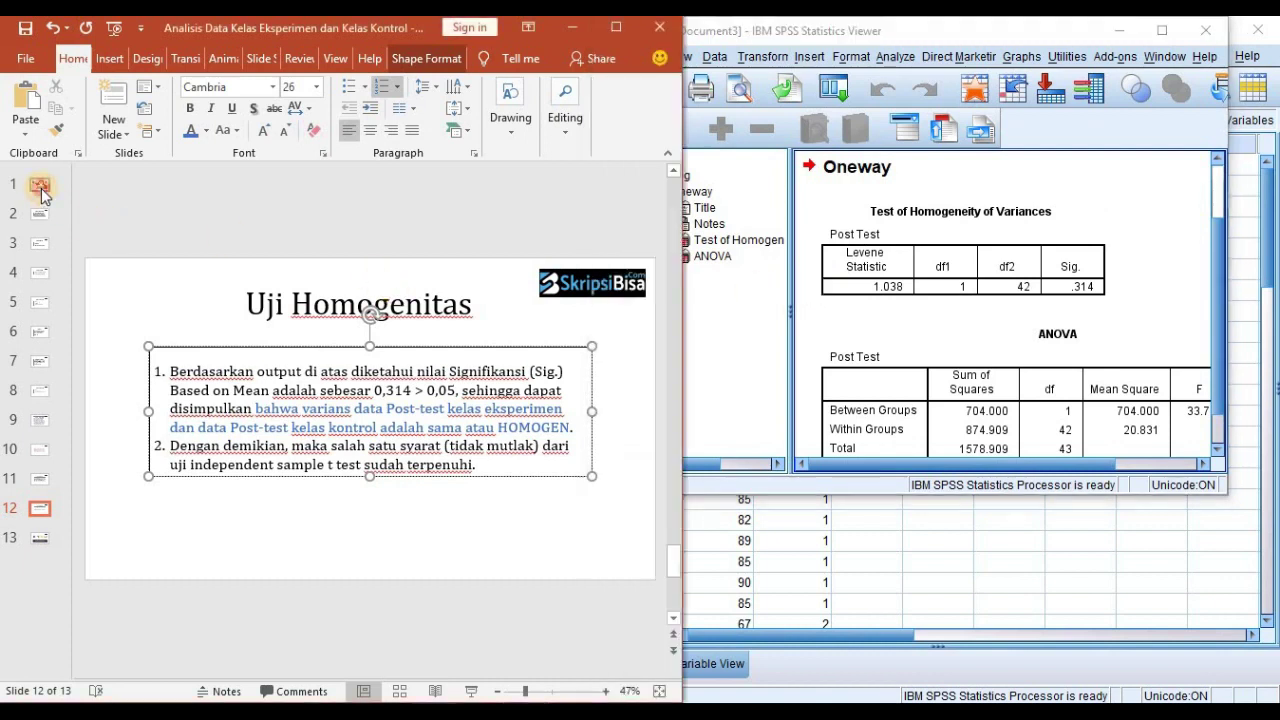